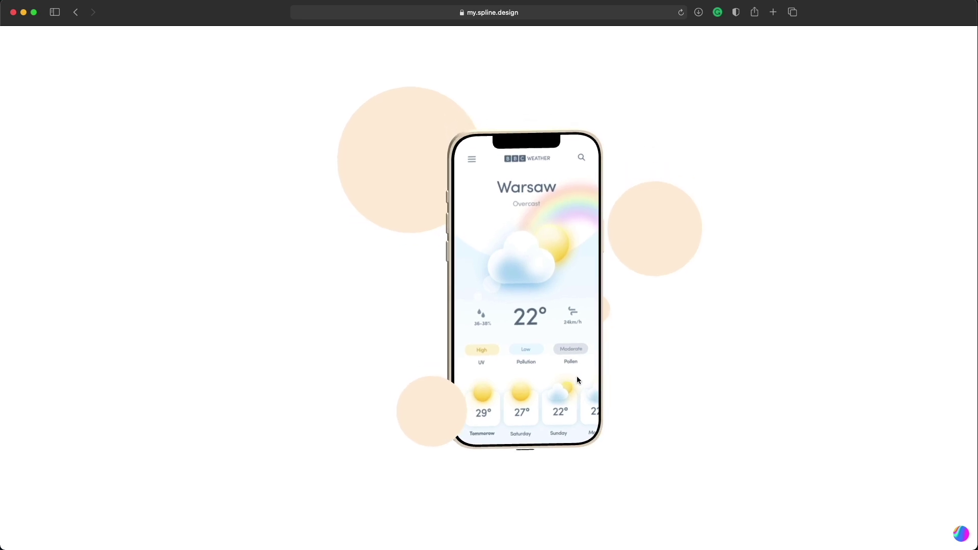
left_click_drag(568, 380, 661, 351)
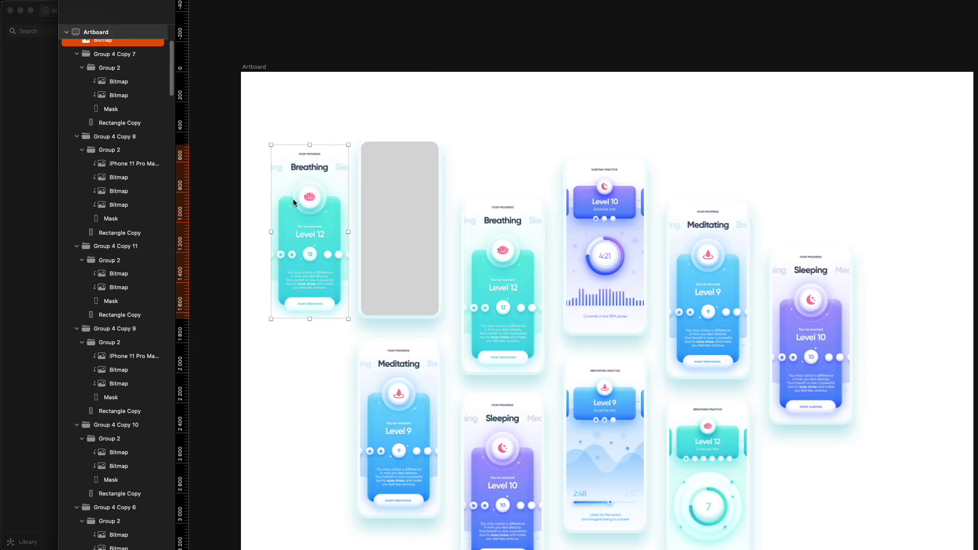
- Bring the green Breathing screen bitmap from the Sketch artboard into the empty Spline scene
mouse_move(293, 199)
left_mouse_down()
mouse_move(286, 250)
mouse_move(287, 205)
left_mouse_up()
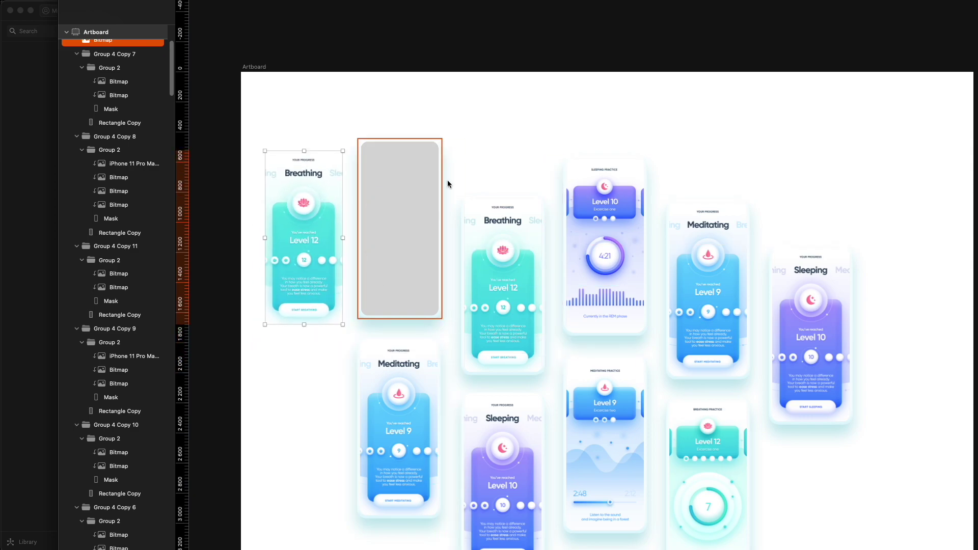
left_click_drag(287, 259, 289, 253)
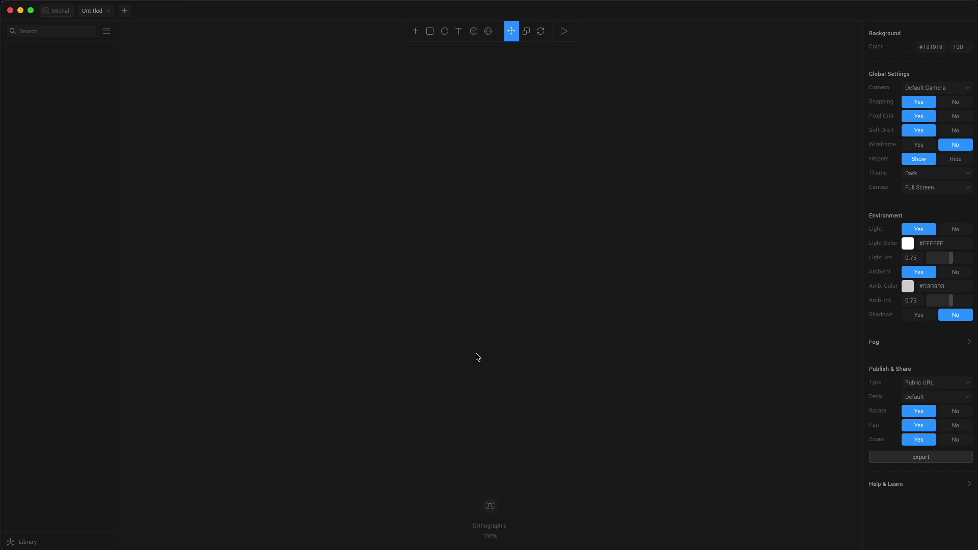
key("super+v")
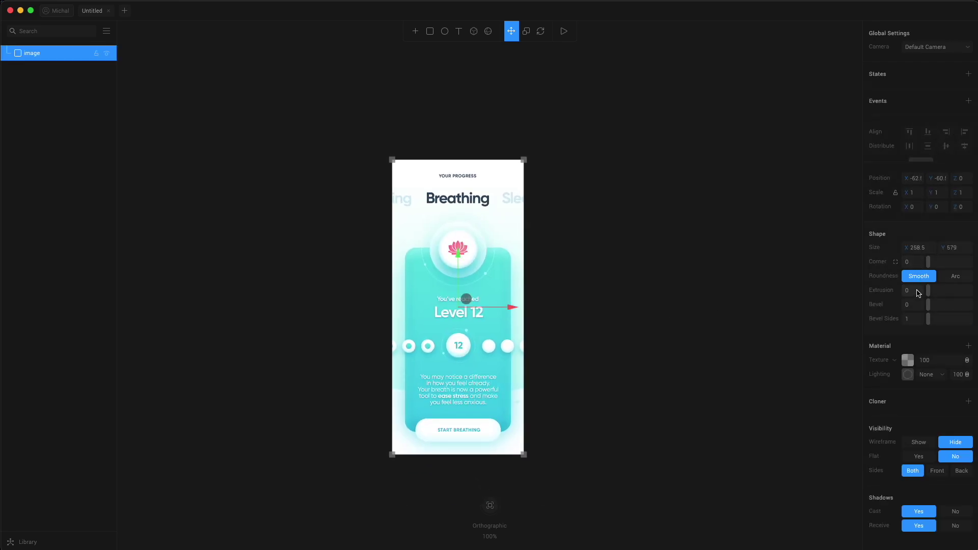
- Round the pasted screen image's corners to 31 and give it an extrusion of 1
left_click_drag(931, 263, 941, 263)
mouse_move(941, 262)
left_mouse_down()
mouse_move(951, 263)
mouse_move(933, 263)
mouse_move(942, 263)
left_mouse_up()
left_click(914, 291)
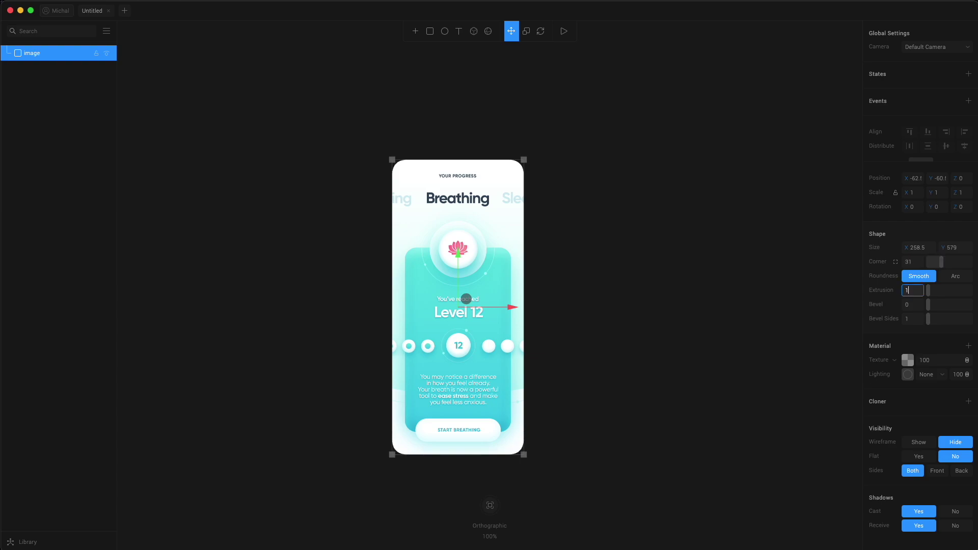
left_click(685, 416)
left_click_drag(640, 426, 710, 433)
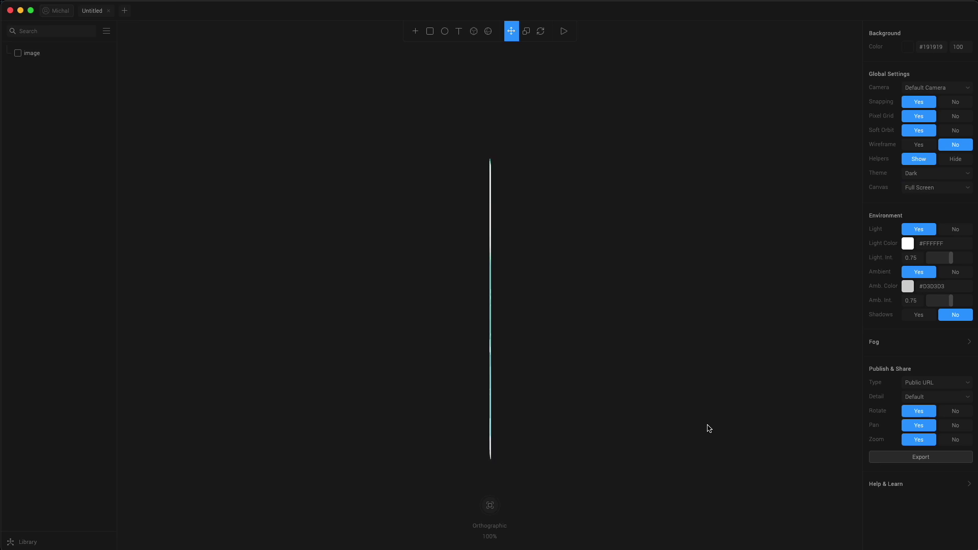
left_click_drag(708, 428, 656, 424)
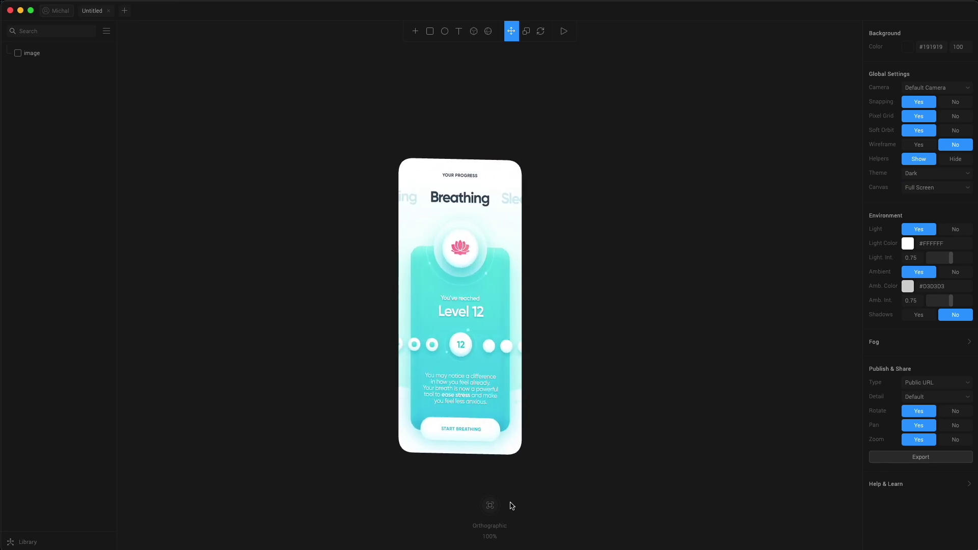
- Draw a 286 by 611 rectangle framing the screen image and round its corners to 37
left_click_drag(502, 459, 532, 462)
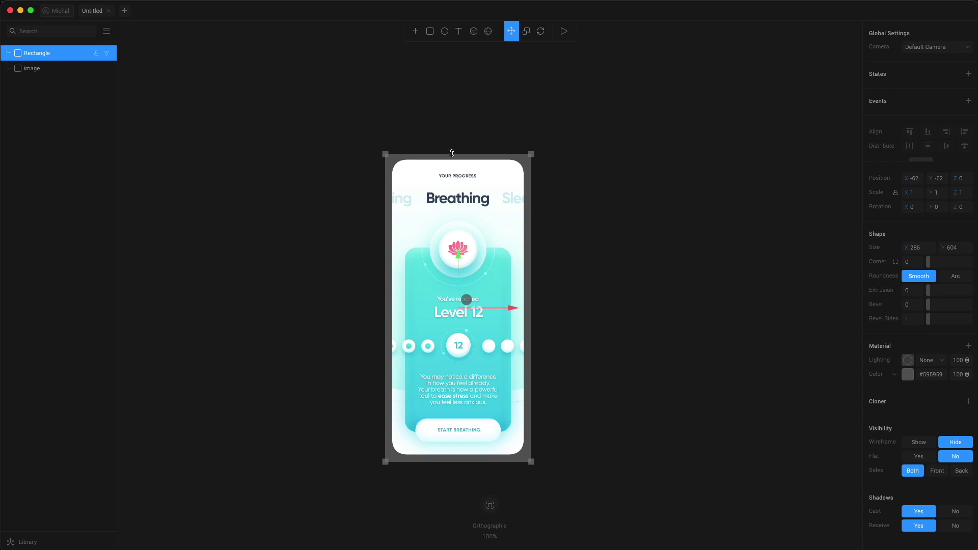
left_click_drag(452, 153, 452, 151)
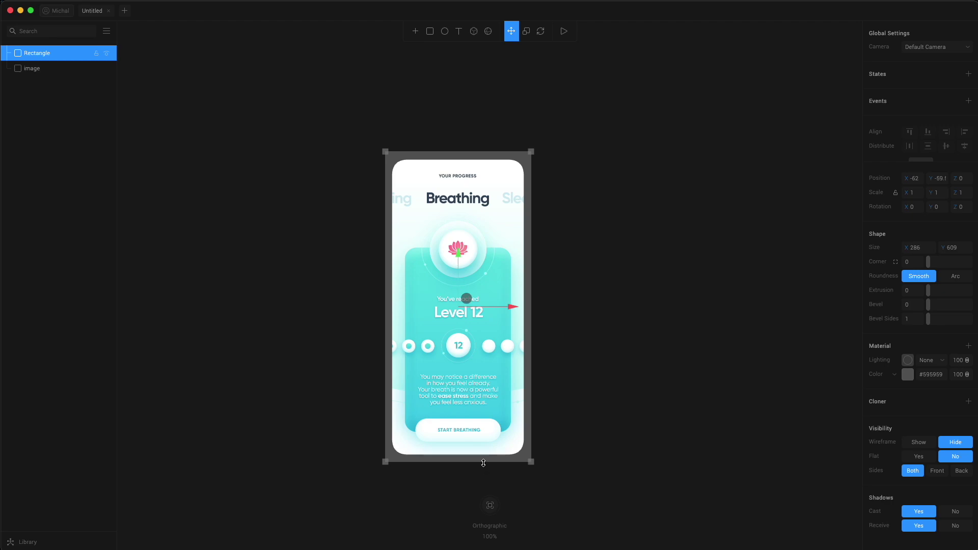
left_click_drag(483, 462, 483, 463)
left_click_drag(928, 262, 942, 264)
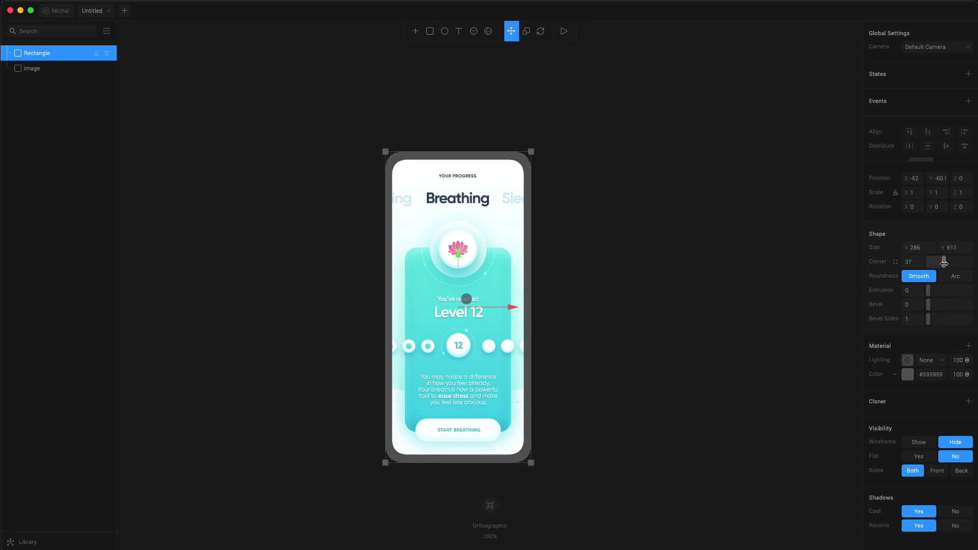
- Align the rectangle and the screen image on a shared centre, then fine-tune the rectangle's vertical position
key("super+a")
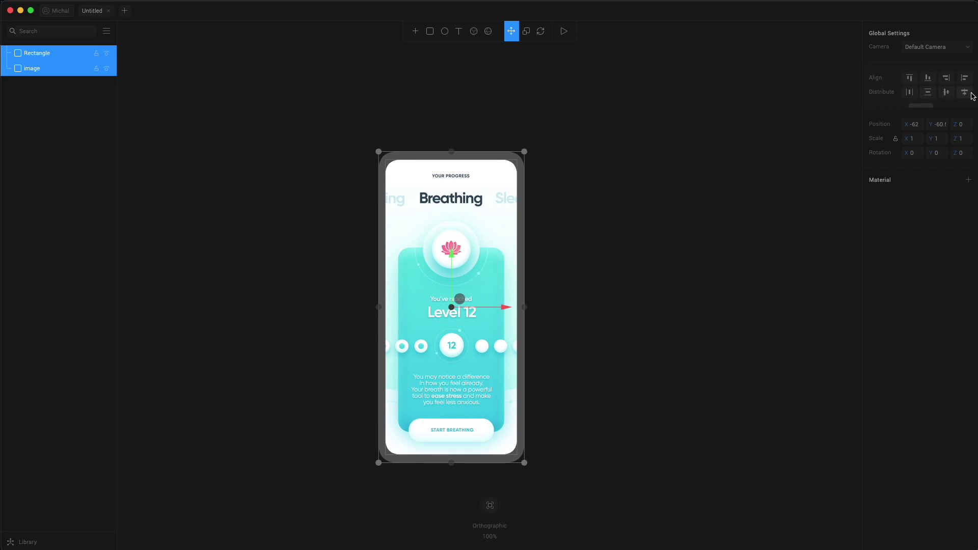
left_click(629, 201)
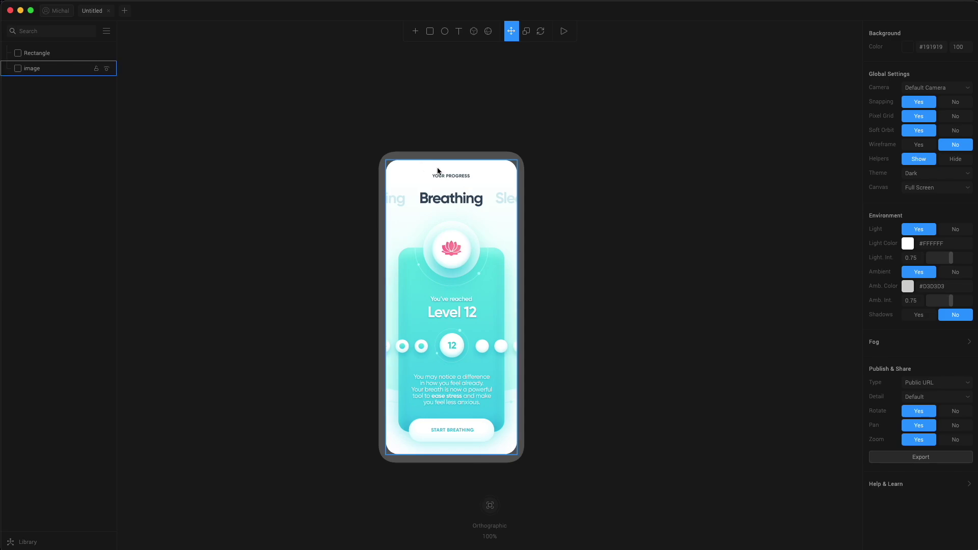
left_click(418, 157)
key("Down")
key("Down")
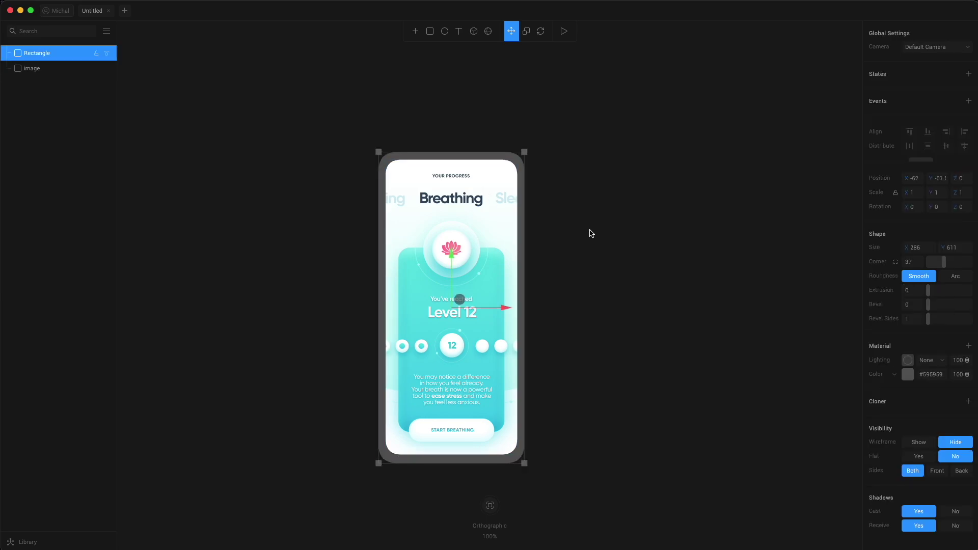
key("Up")
- Try extrusion depths of 15, 40 and 30 on the rectangle and settle on 40
left_click(916, 292)
type("15")
key("Return")
left_click_drag(586, 366, 927, 289)
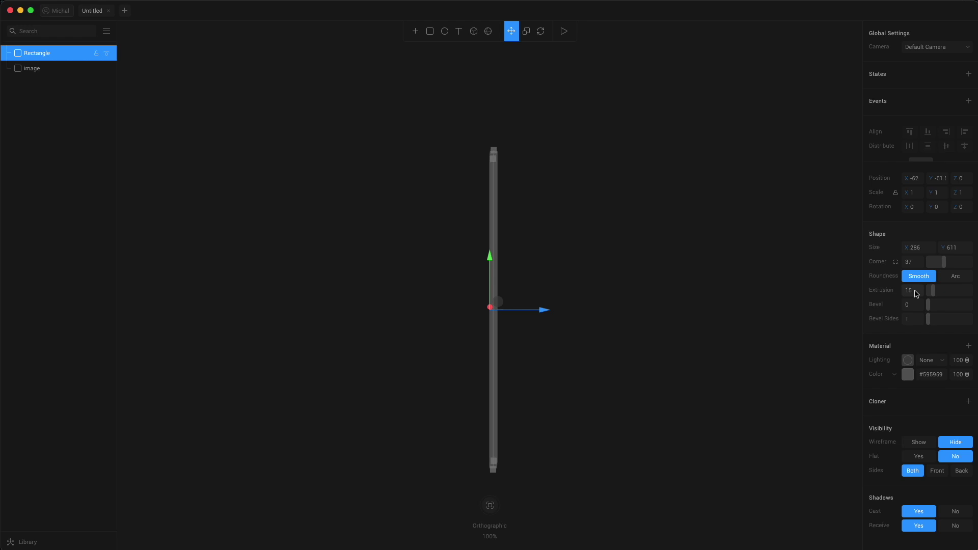
double_click(915, 292)
type("40")
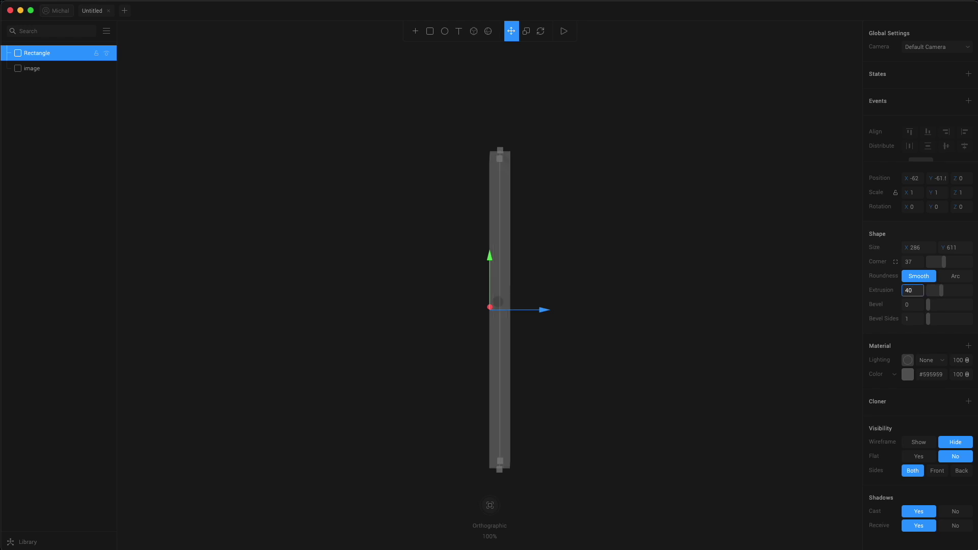
type("30")
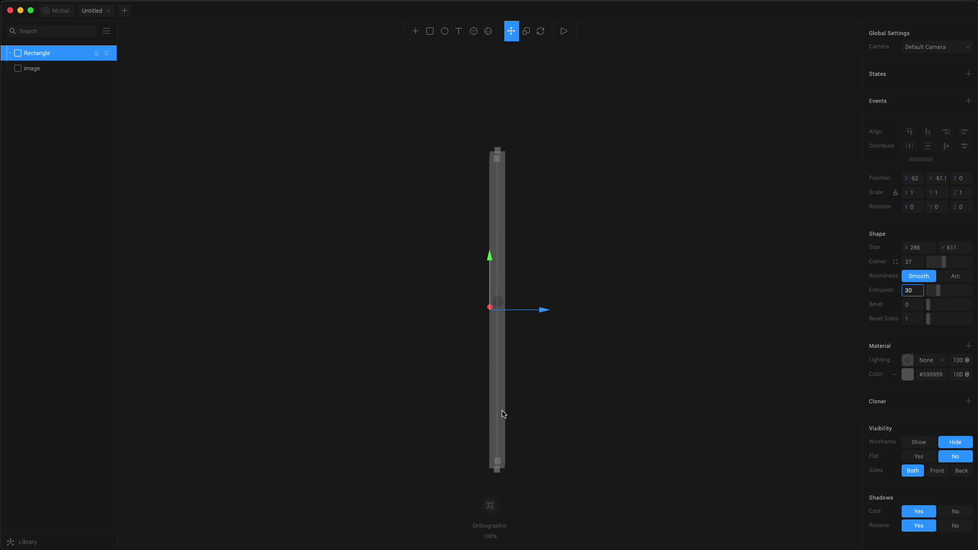
key("super+z")
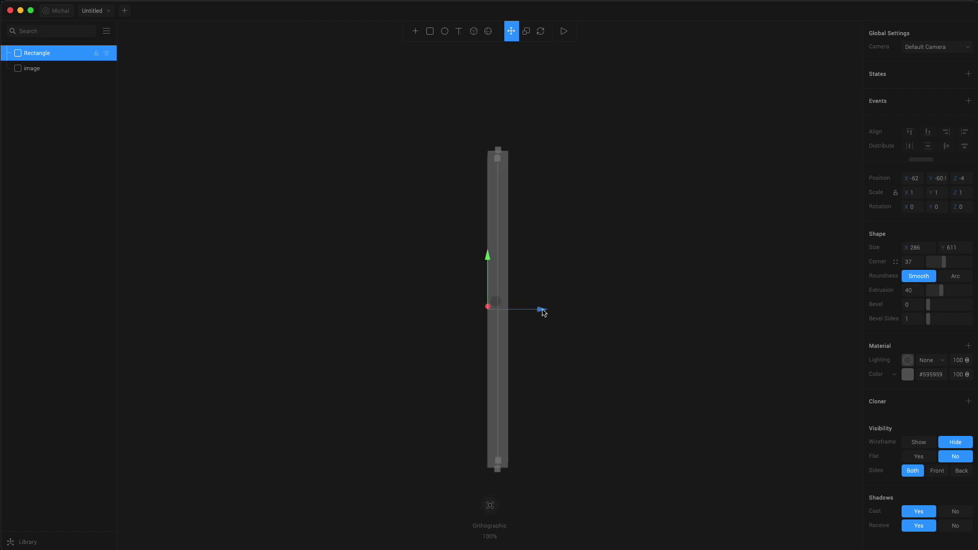
- Move the extruded rectangle behind the screen image to Z -40 and set the image's corner rounding to 27
left_click_drag(542, 311, 526, 313)
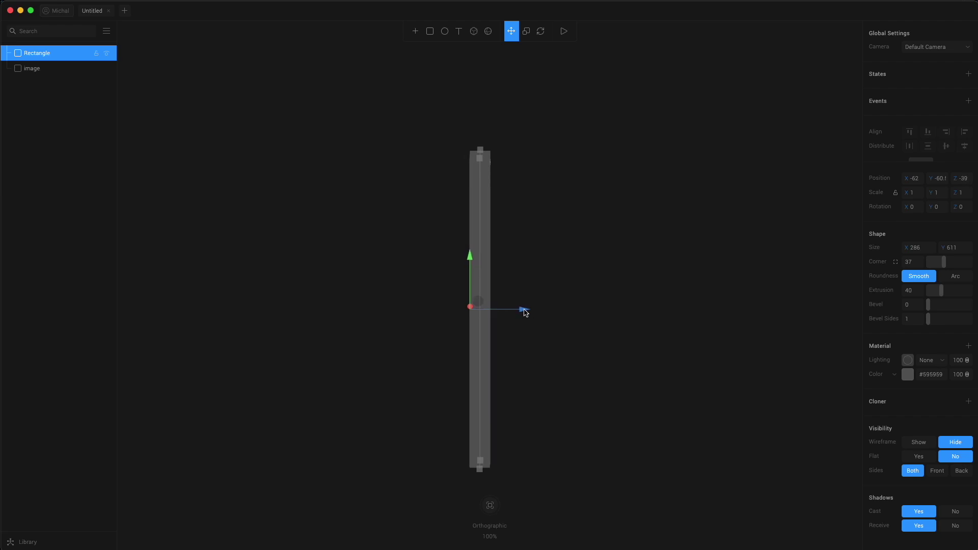
right_click_drag(533, 327, 466, 314)
left_click(466, 313)
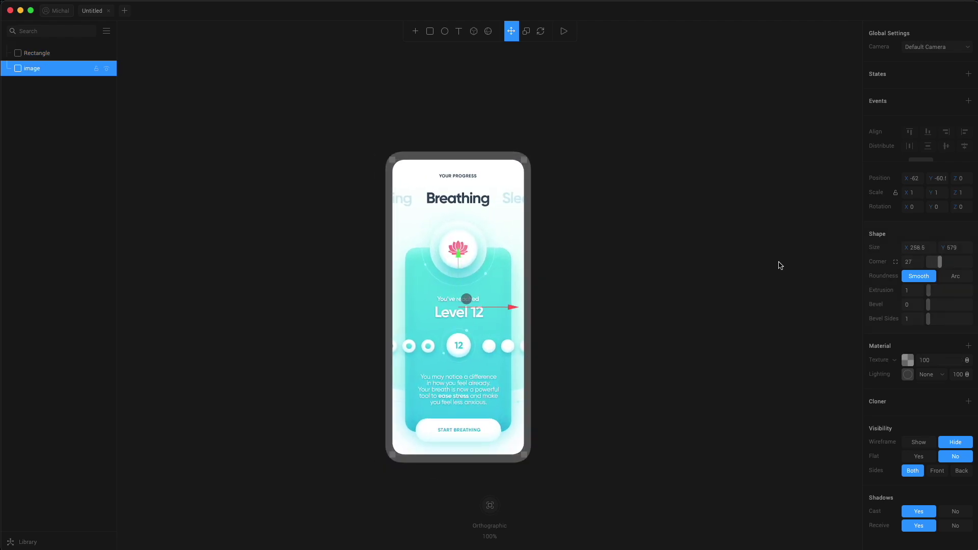
- Give the rectangle a Physical lighting material coloured #FFFFFF and set its bevel to 1
left_click(529, 265)
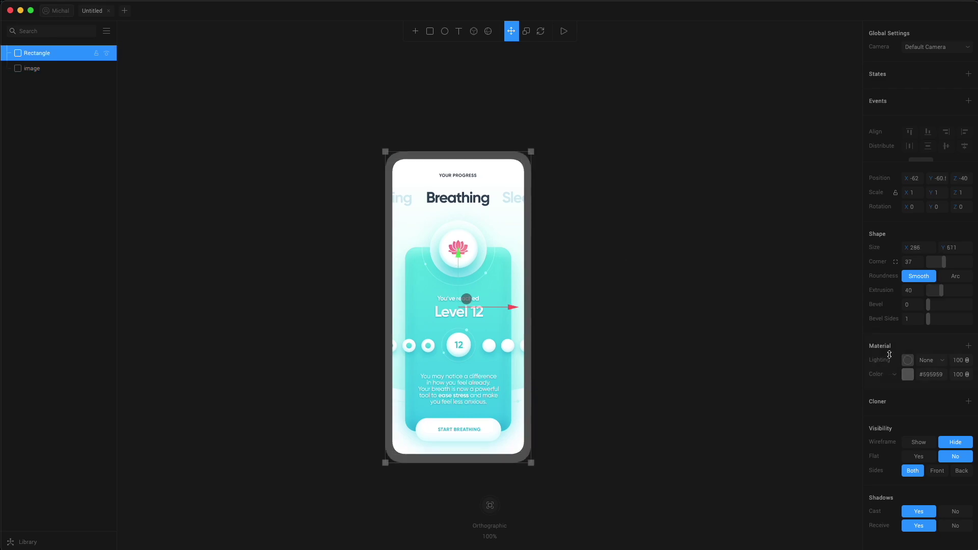
left_click(938, 367)
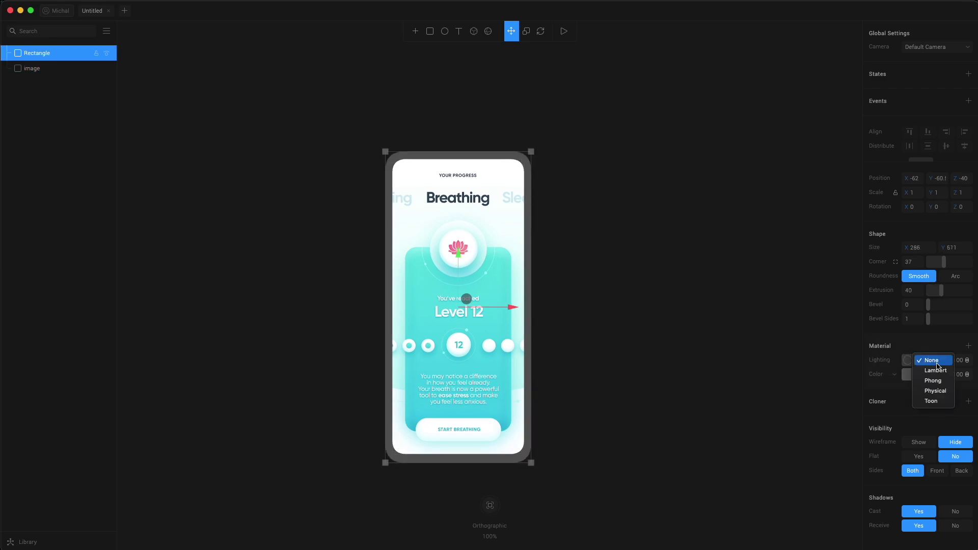
left_click(941, 392)
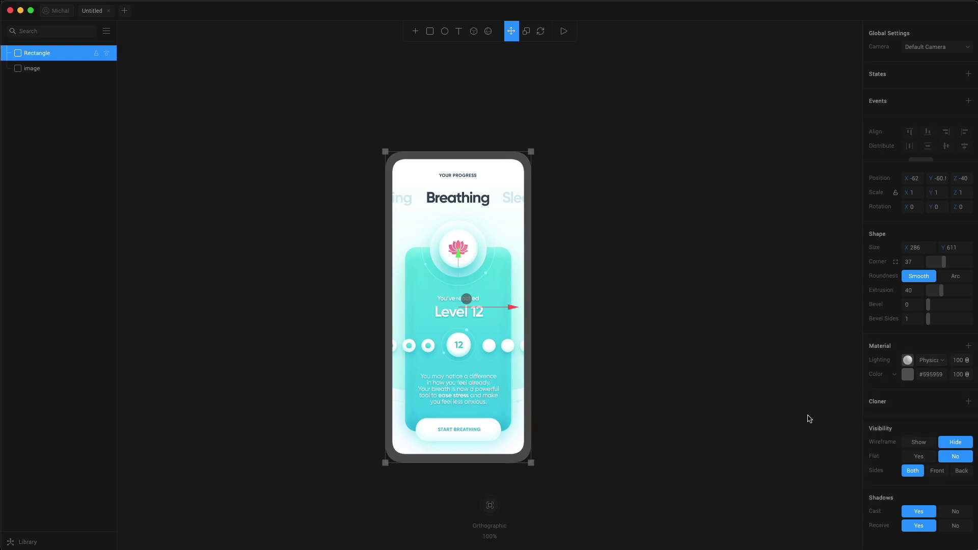
left_click(908, 375)
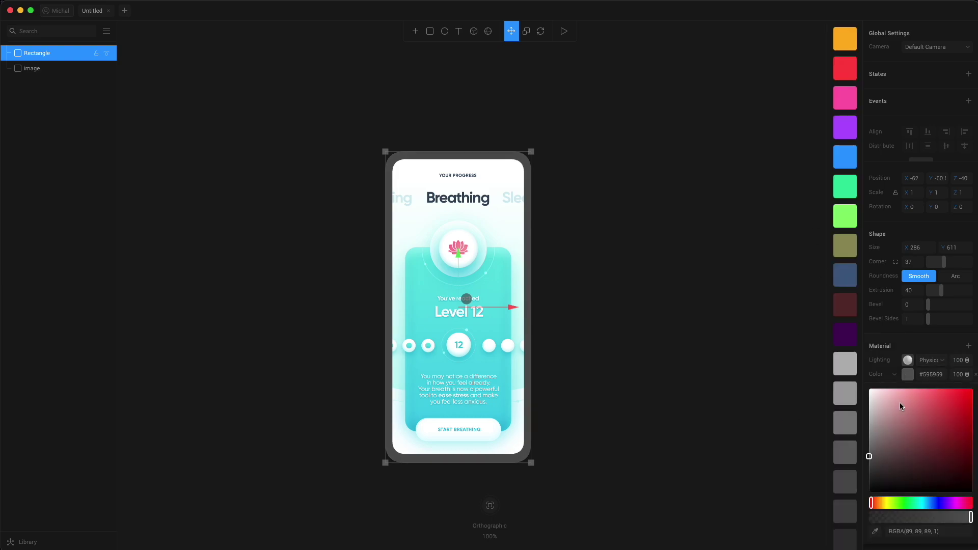
left_click(566, 322)
mouse_move(567, 321)
left_mouse_down()
mouse_move(621, 321)
mouse_move(616, 332)
mouse_move(553, 319)
mouse_move(564, 320)
left_mouse_up()
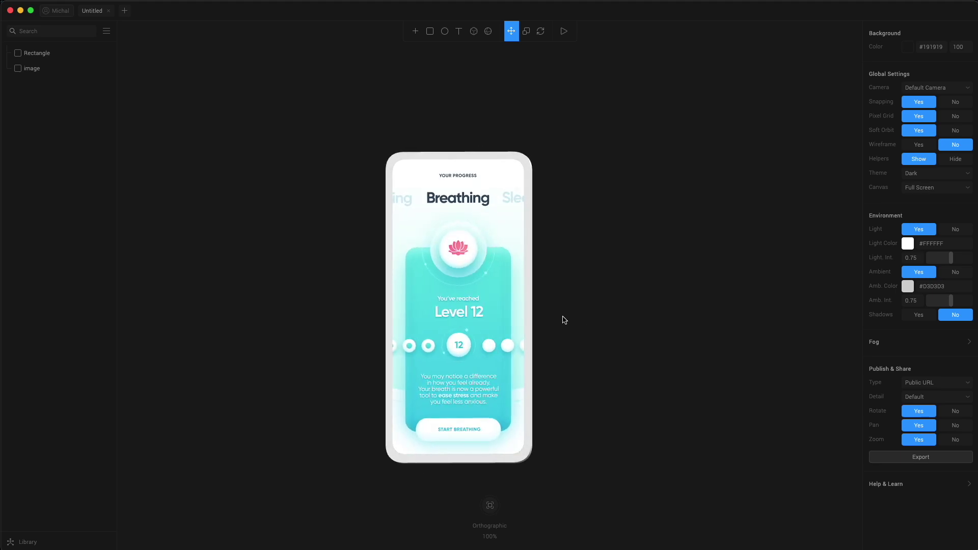
left_click(527, 397)
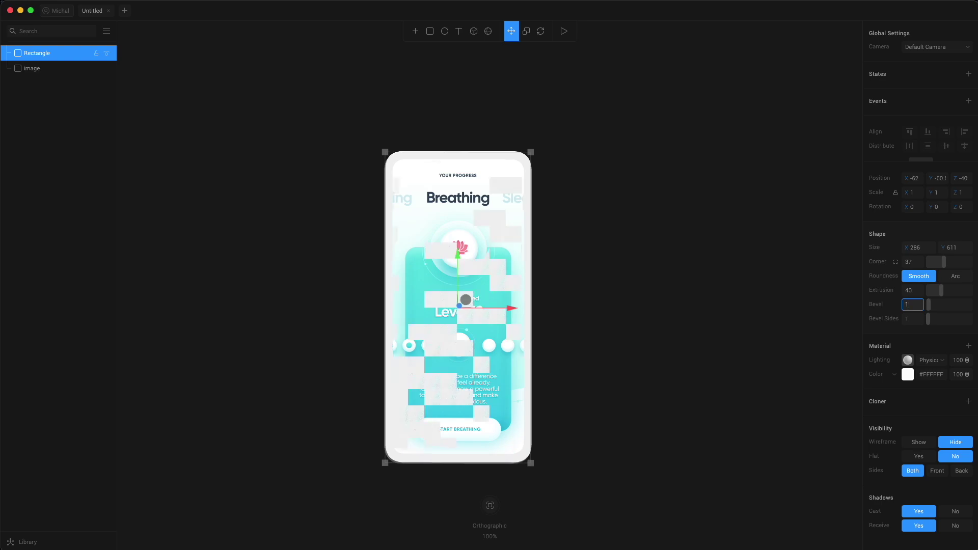
left_click(632, 369)
- Nudge the screen image on the phone body to X -60 and Y about -59.5
left_click(457, 357)
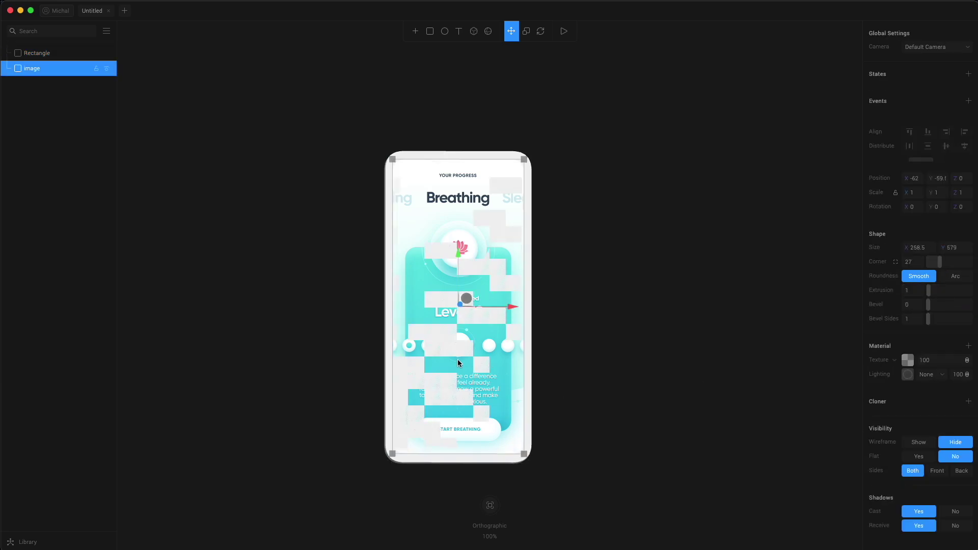
mouse_move(490, 505)
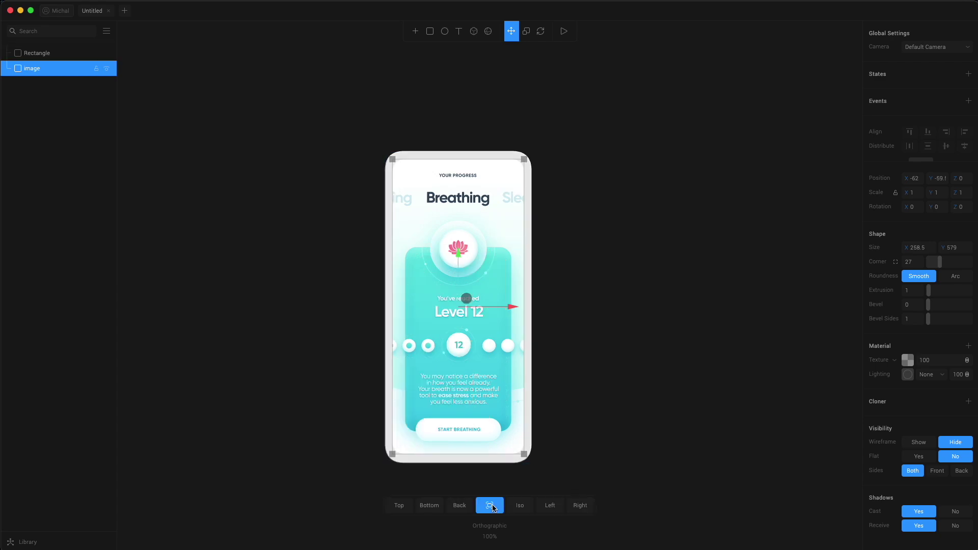
left_click(544, 506)
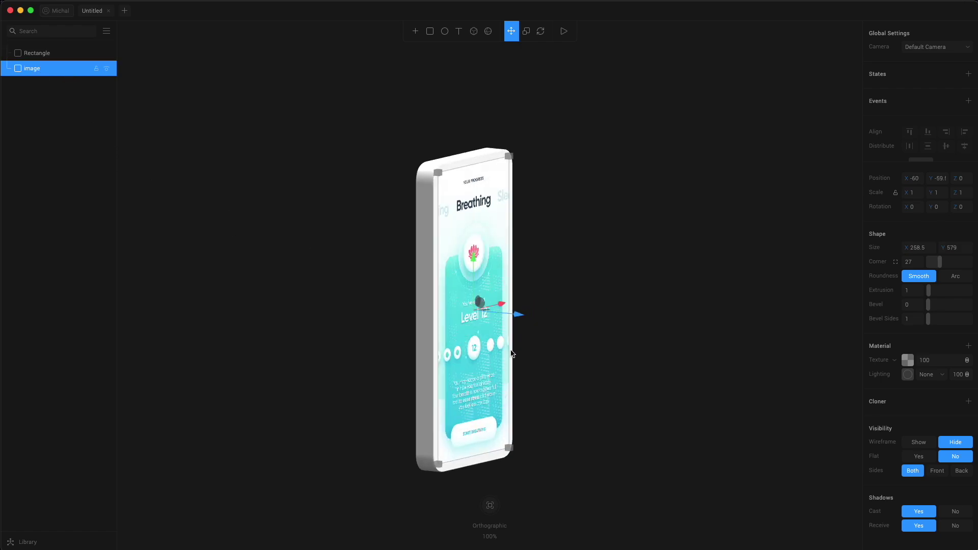
mouse_move(555, 345)
left_mouse_down()
mouse_move(464, 344)
mouse_move(493, 347)
mouse_move(468, 344)
mouse_move(607, 437)
mouse_move(472, 393)
mouse_move(433, 360)
mouse_move(456, 317)
left_mouse_up()
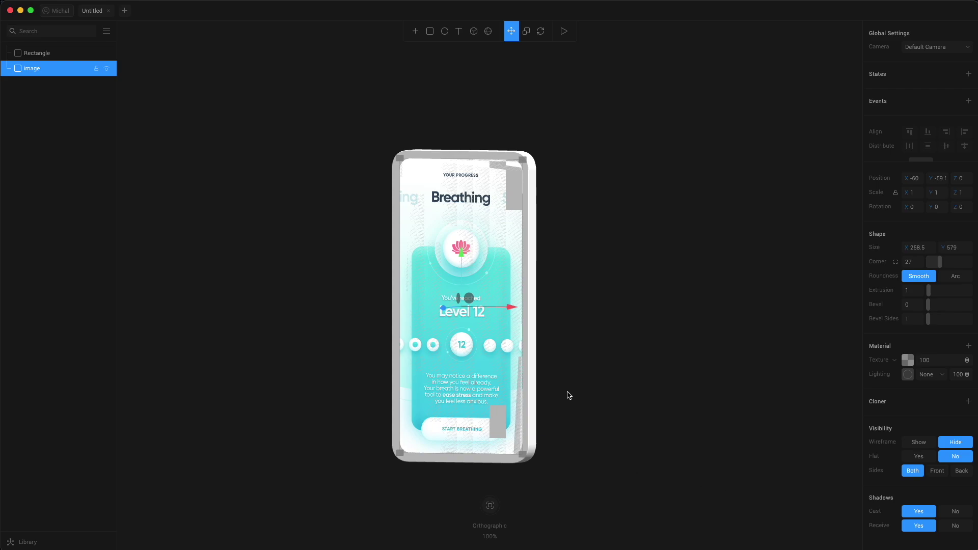
- Undo a forward move of the screen image and set its Z position to 0.5 instead
left_click_drag(570, 389, 653, 395)
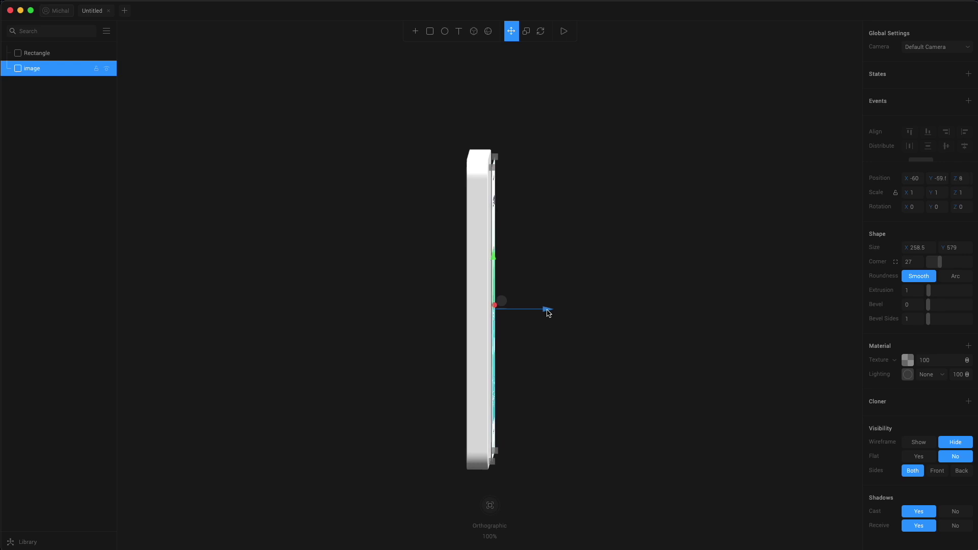
left_click_drag(546, 314, 551, 315)
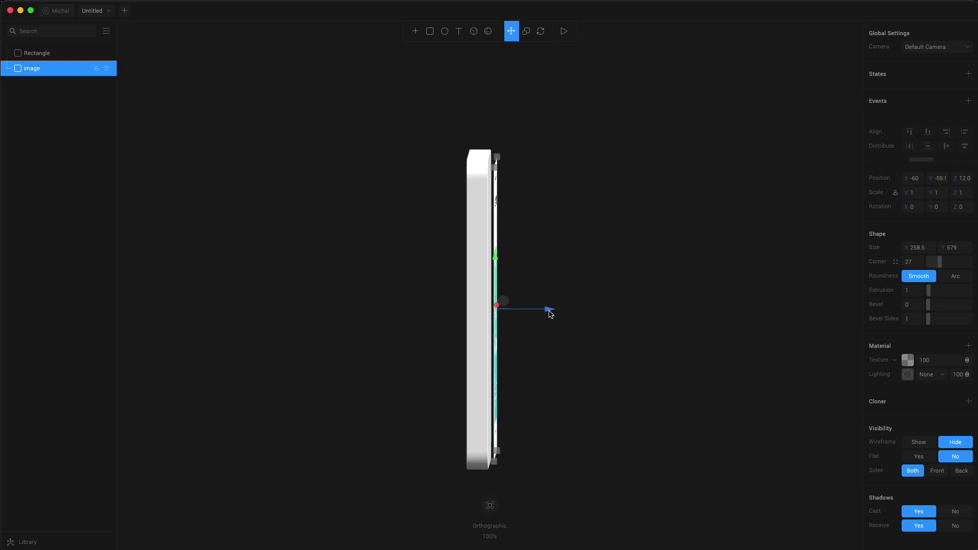
key("super+z")
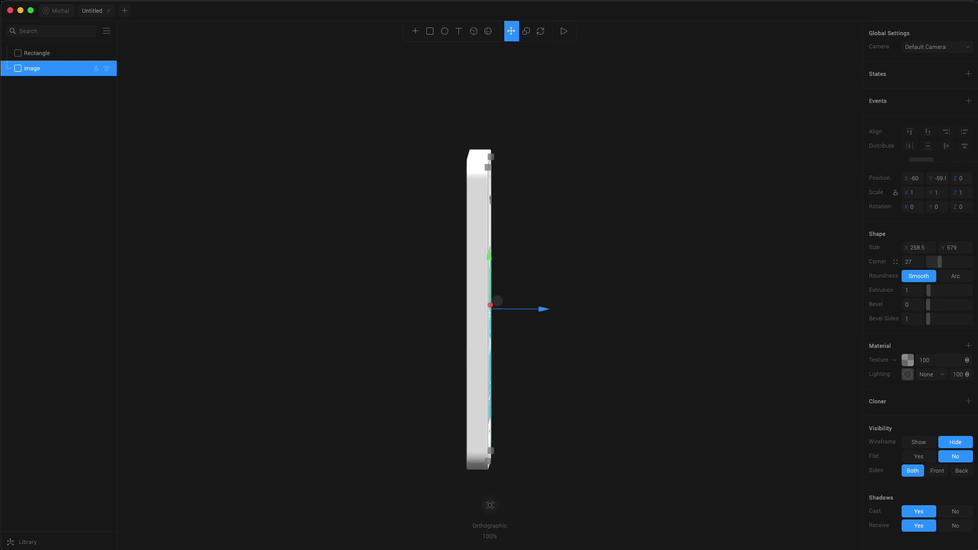
left_click(962, 179)
type(".5")
key("Return")
- Set the phone body rectangle's bevel to 10 and reduce its extrusion depth
left_click_drag(711, 336, 917, 290)
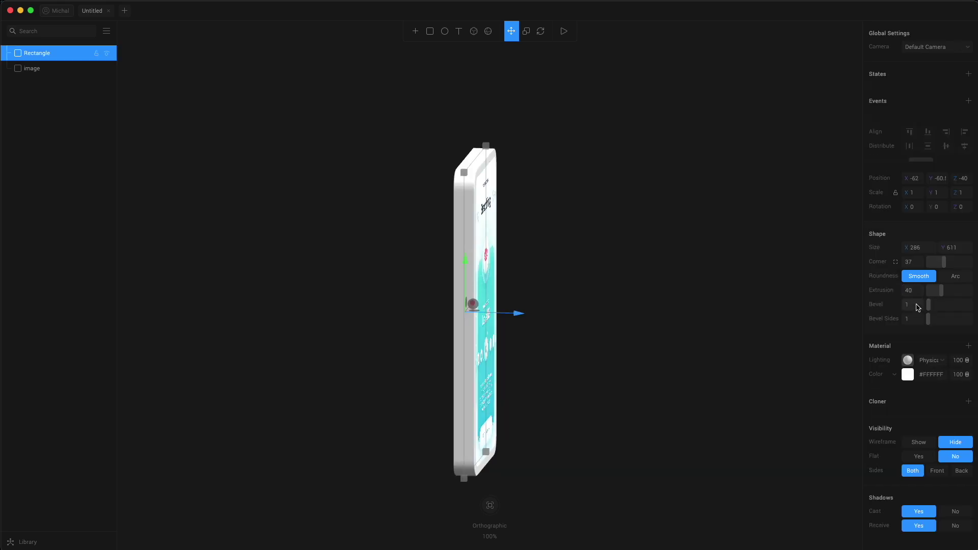
left_click(914, 304)
type("10")
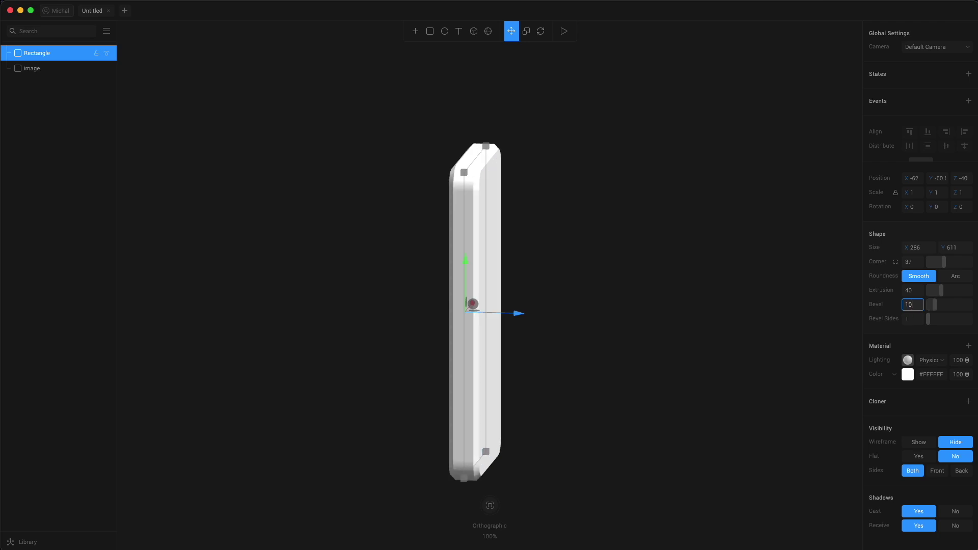
left_click(919, 289)
mouse_move(652, 326)
left_mouse_down()
mouse_move(618, 330)
mouse_move(641, 323)
left_mouse_up()
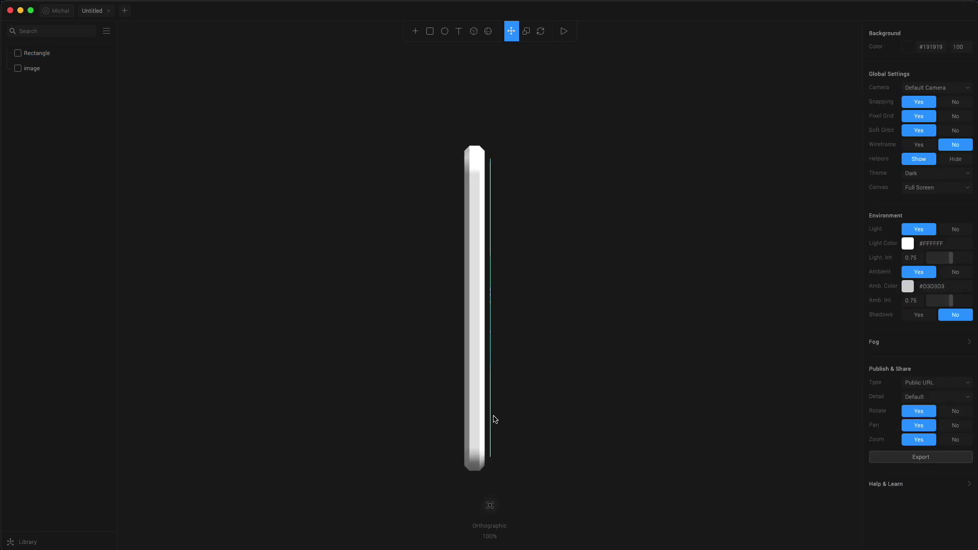
- Move the phone body rectangle forward along Z to -28 so it sits against the screen image
left_click(479, 319)
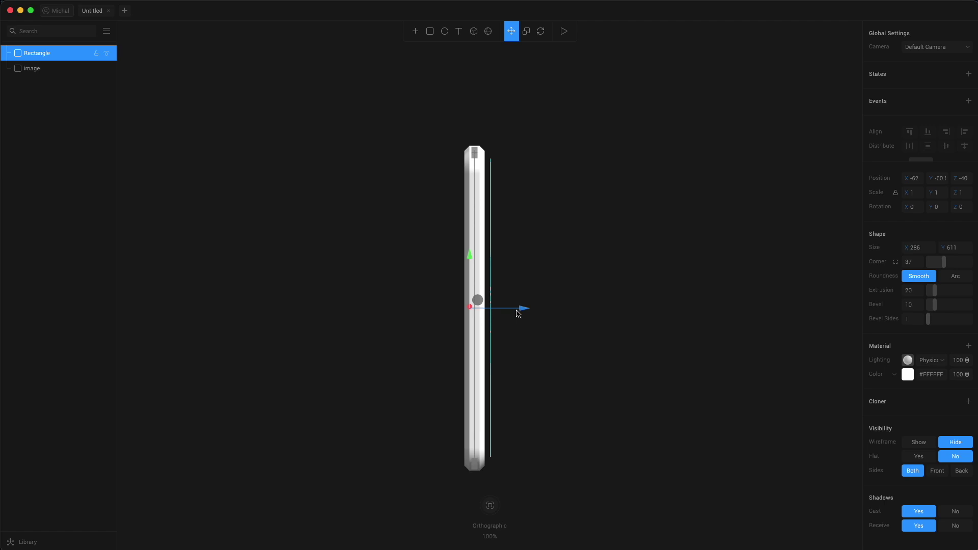
left_click_drag(519, 311, 524, 312)
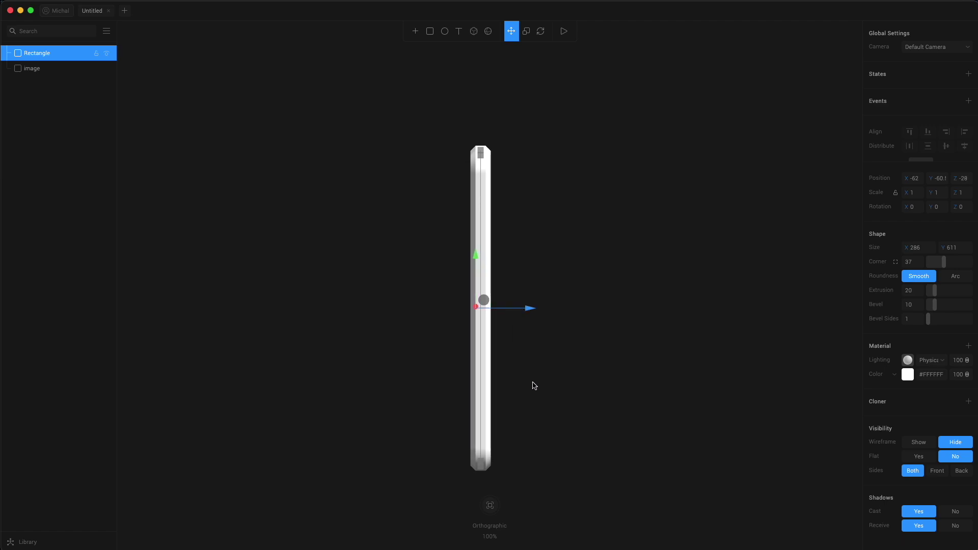
left_click_drag(530, 384, 465, 385)
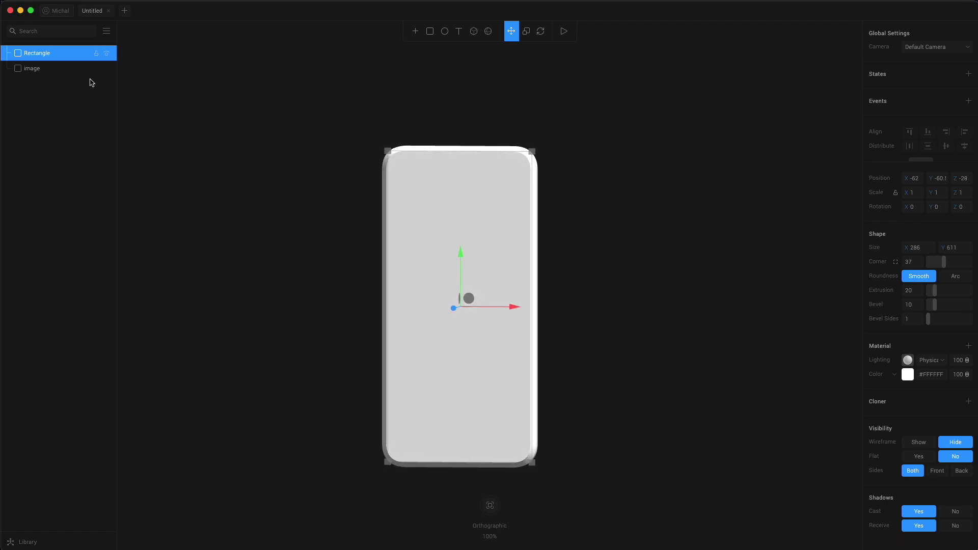
- Set the Z position of the Breathing screen image to 1.5
left_click(32, 68)
left_click(962, 179)
type("1")
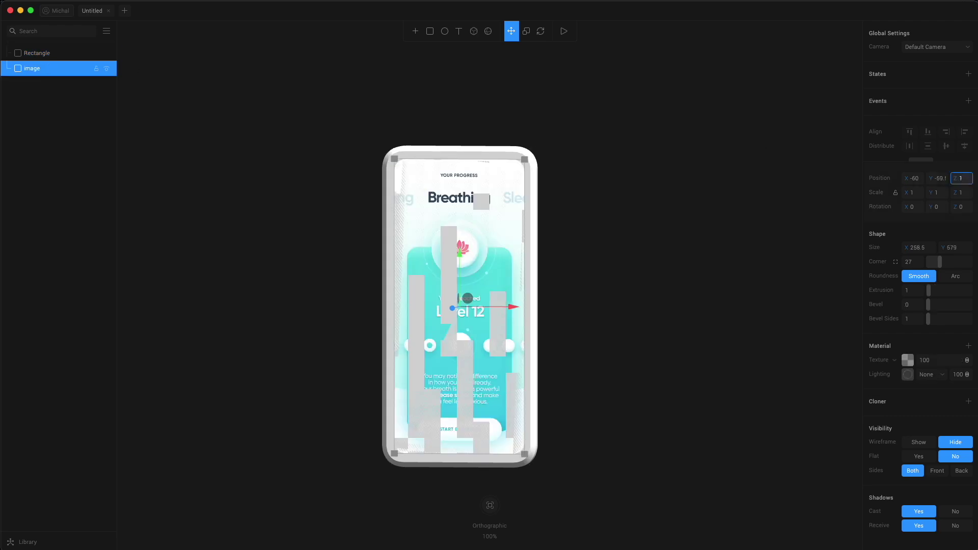
type(".5")
left_click(695, 336)
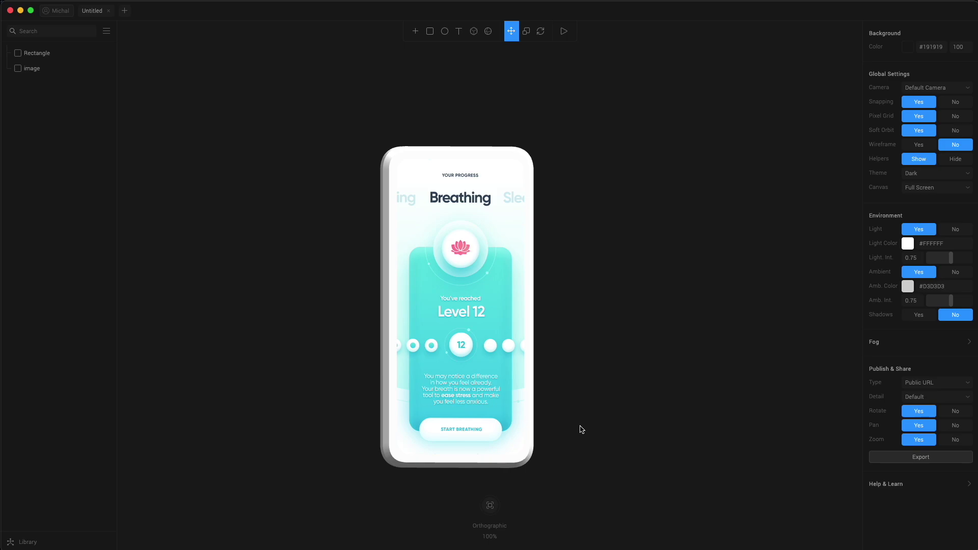
- Examine from the front how the Breathing screen image fits on the phone body
left_click(410, 387)
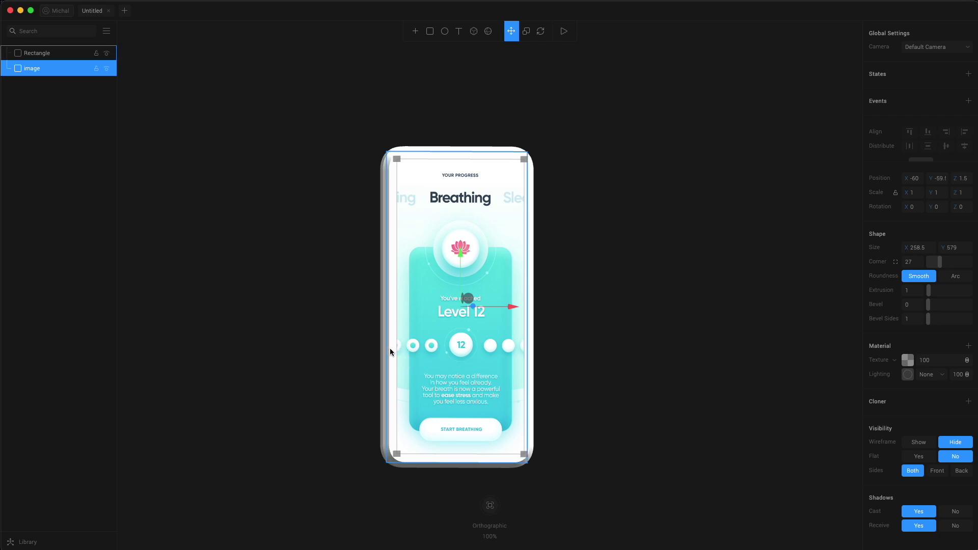
mouse_move(493, 509)
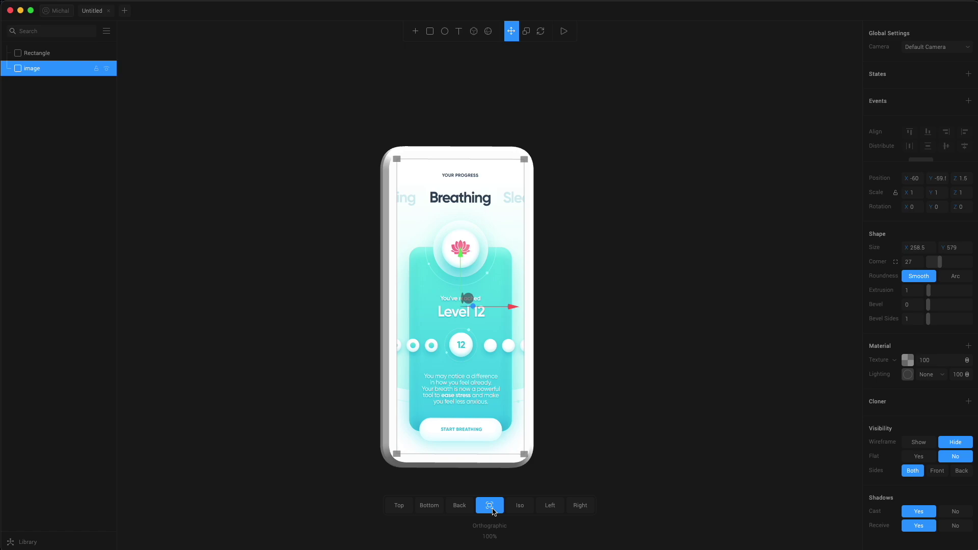
left_click(493, 508)
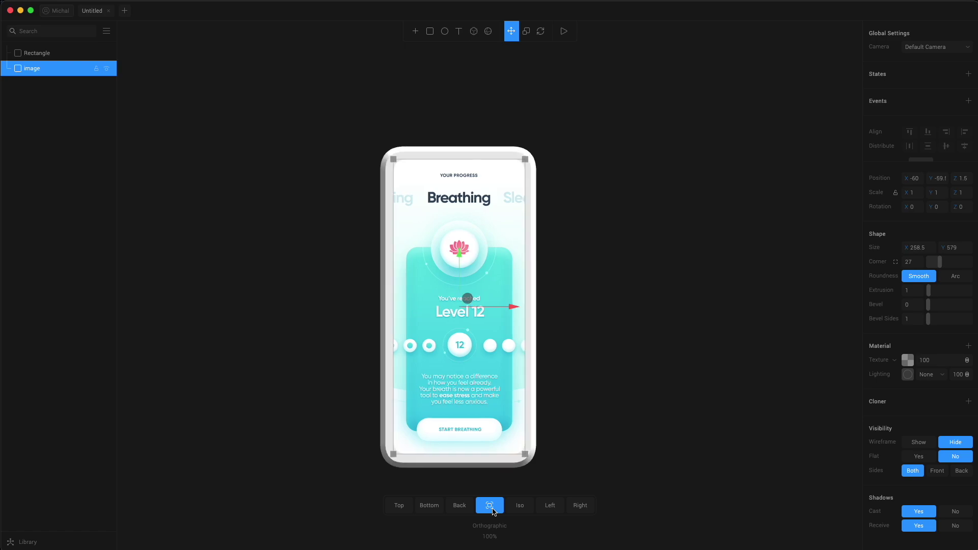
left_click(654, 368)
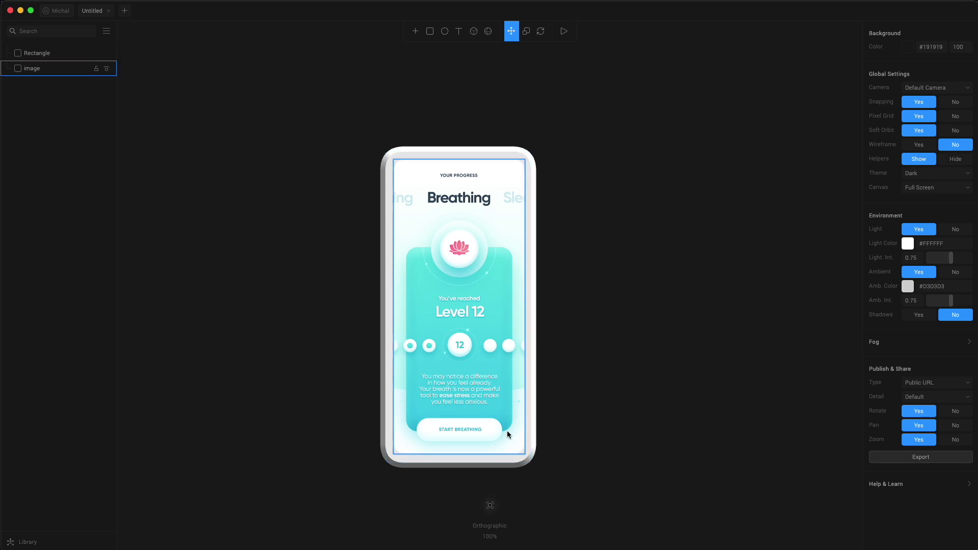
left_click(438, 421)
left_click_drag(566, 372, 587, 373)
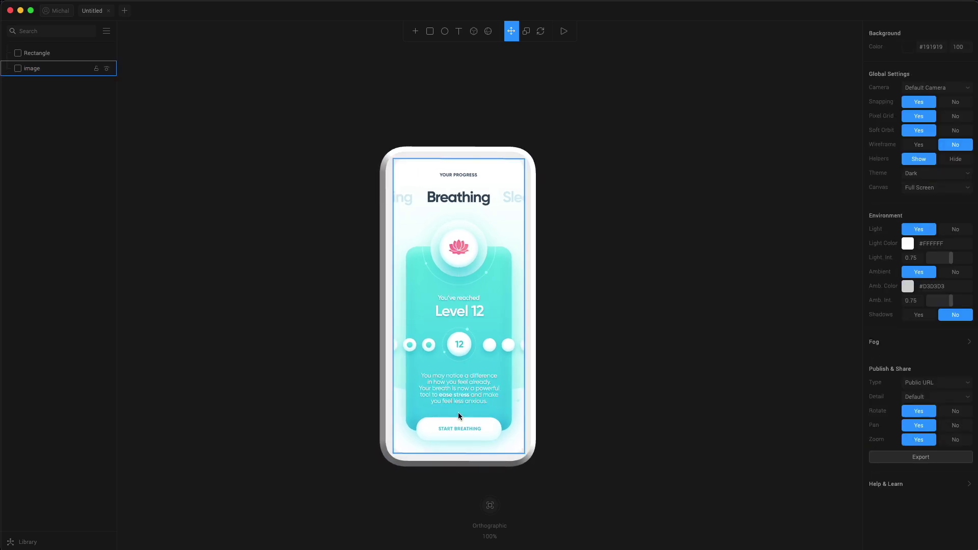
scroll(570, 351, "down", 1)
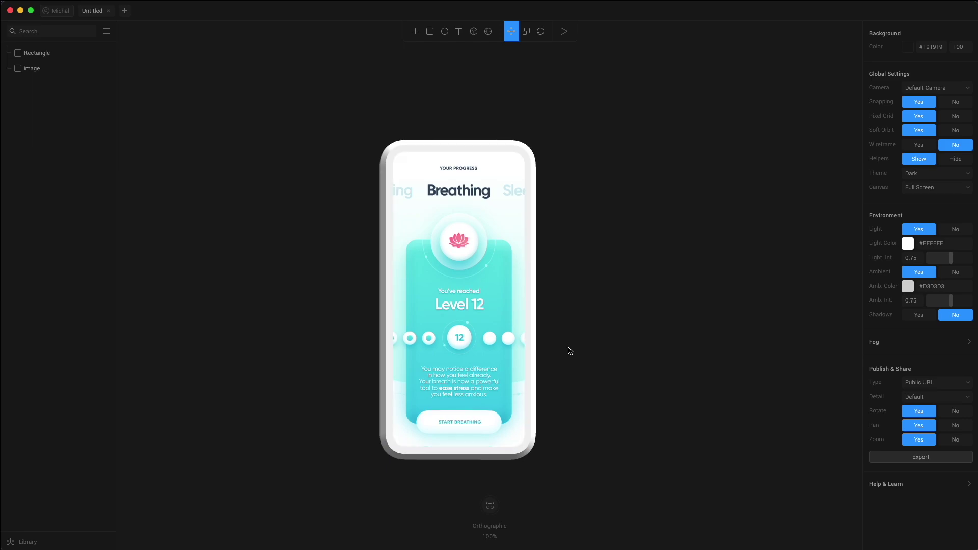
scroll(570, 351, "down", 5)
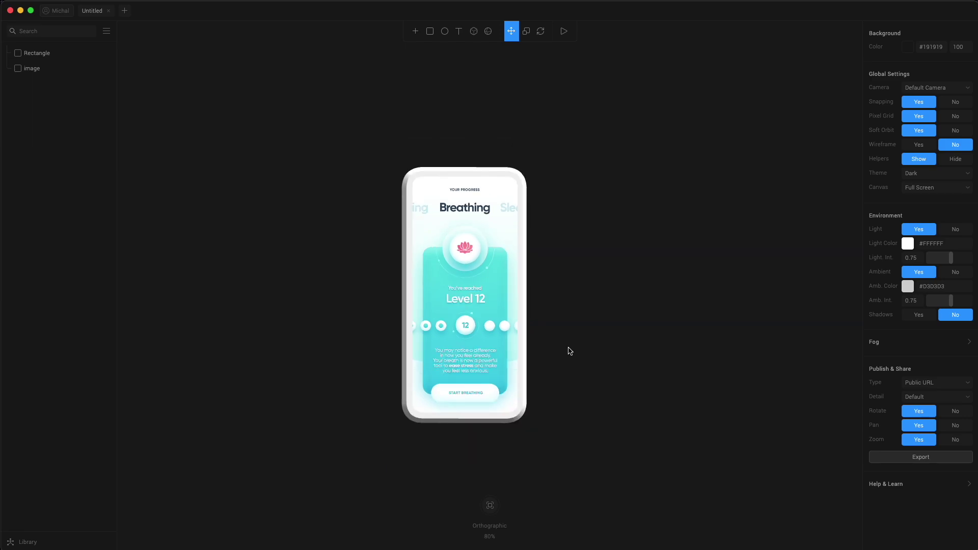
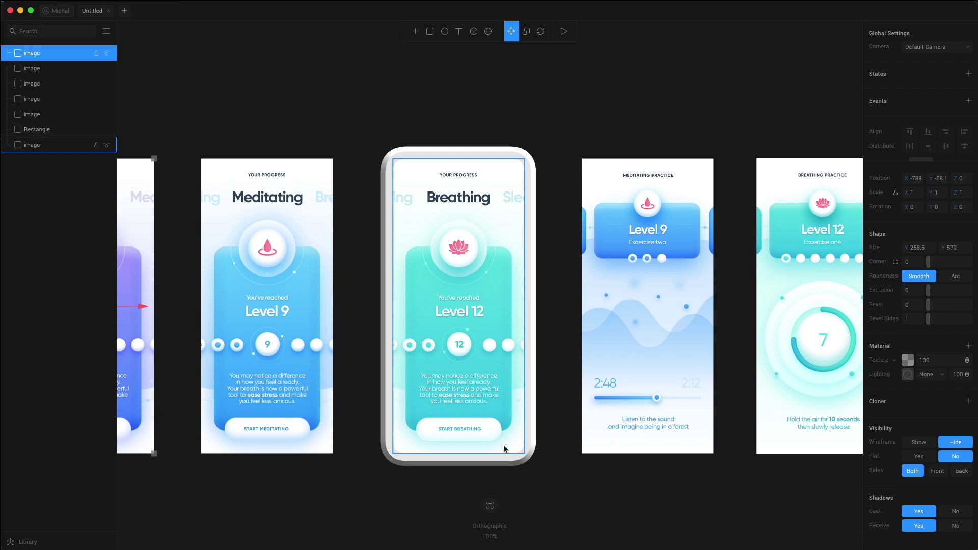
- Rename the phone body rectangle as Phone
key("super+minus")
key("super+minus")
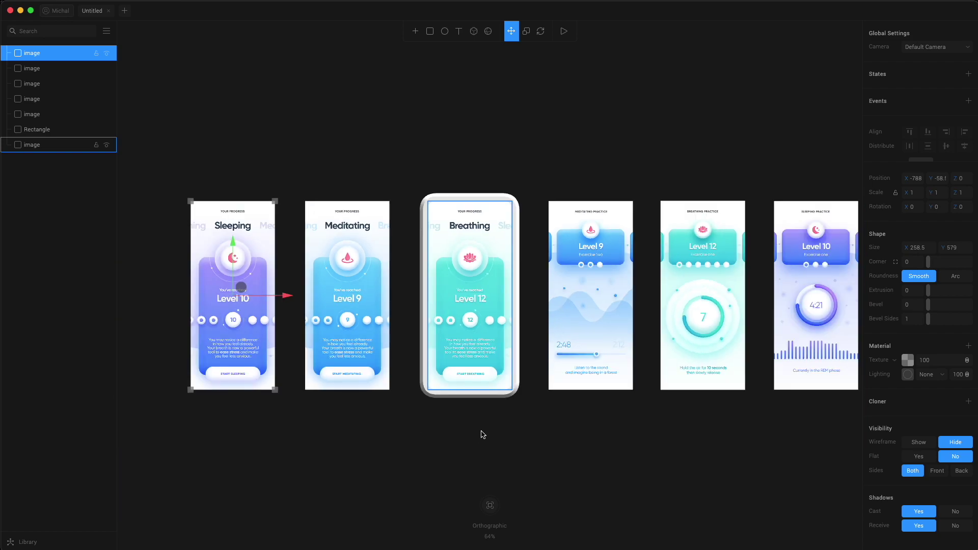
left_click(475, 395)
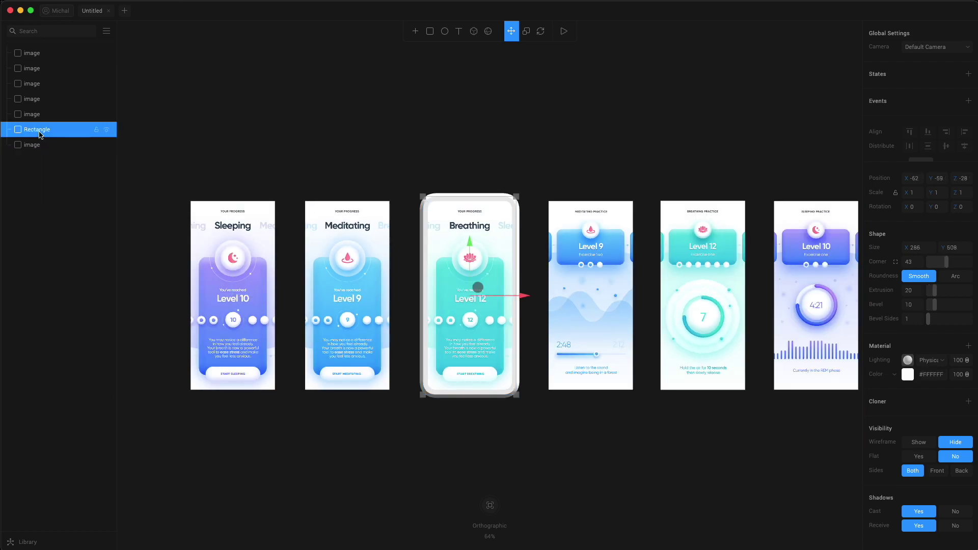
double_click(39, 132)
type("P")
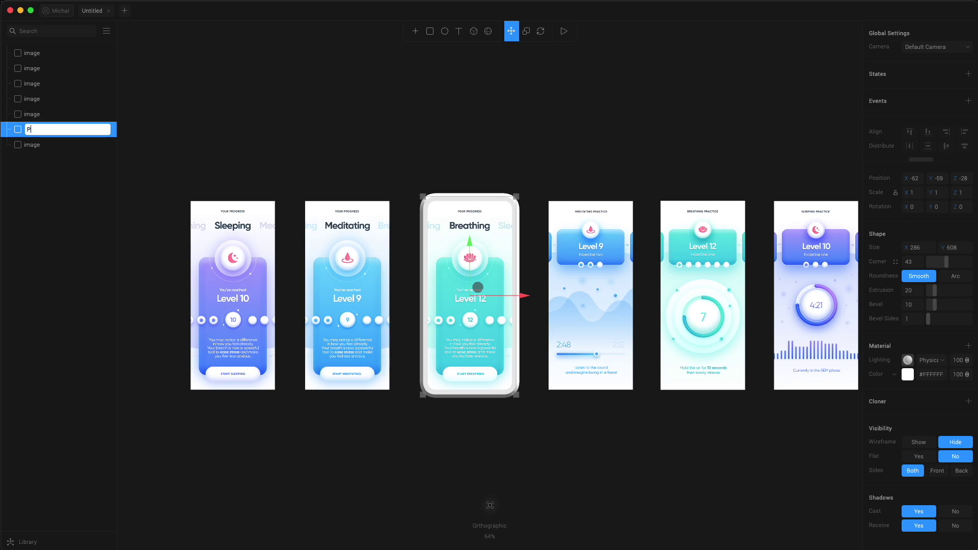
type("hone")
key("Return")
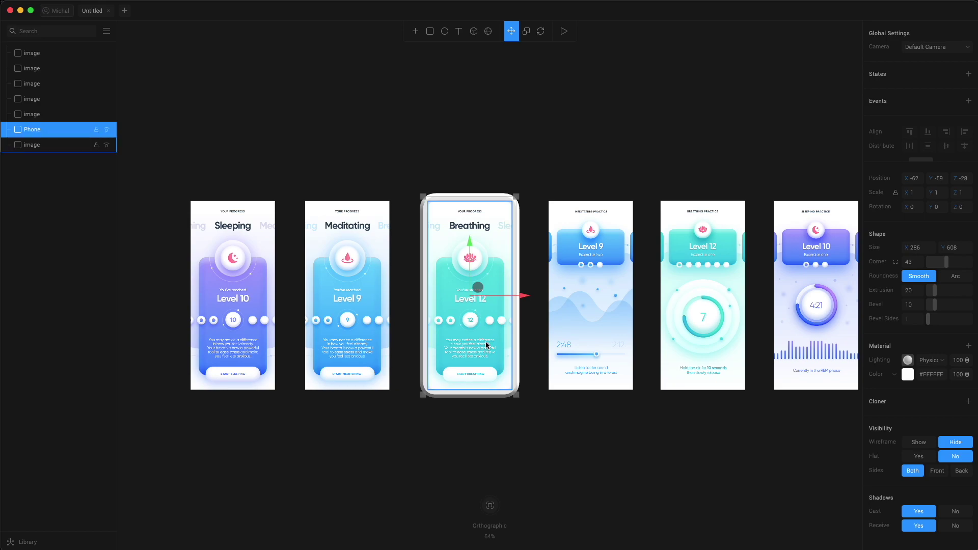
- Duplicate the phone body five times and place one copy behind each of the other app screen images
left_click_drag(525, 300, 401, 303)
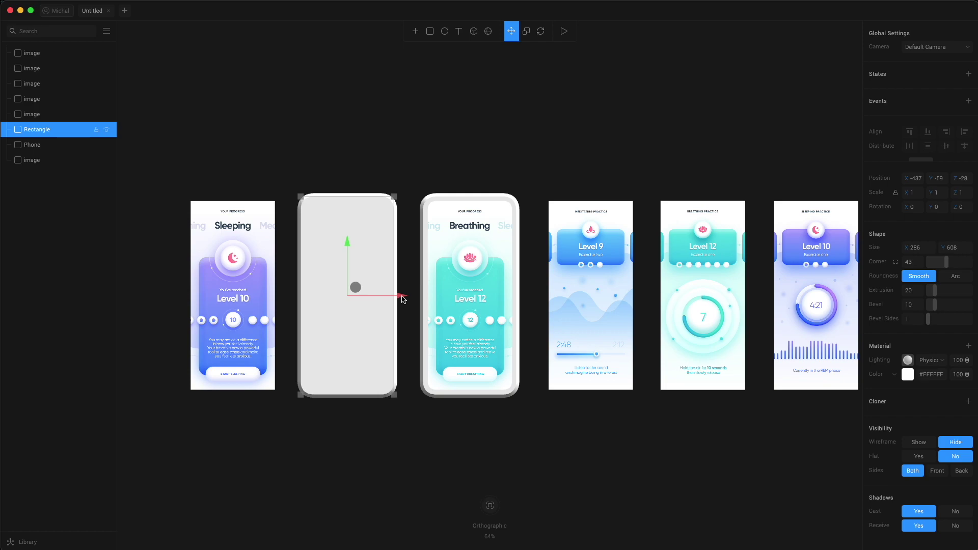
key("super+d")
left_click_drag(402, 299, 870, 298)
key("super+d")
key("super+d")
key("super+d")
- Match the Meditating Practice screen image to the Breathing one with corner 27, extrusion 1 and Z position 1.5
left_click(478, 335)
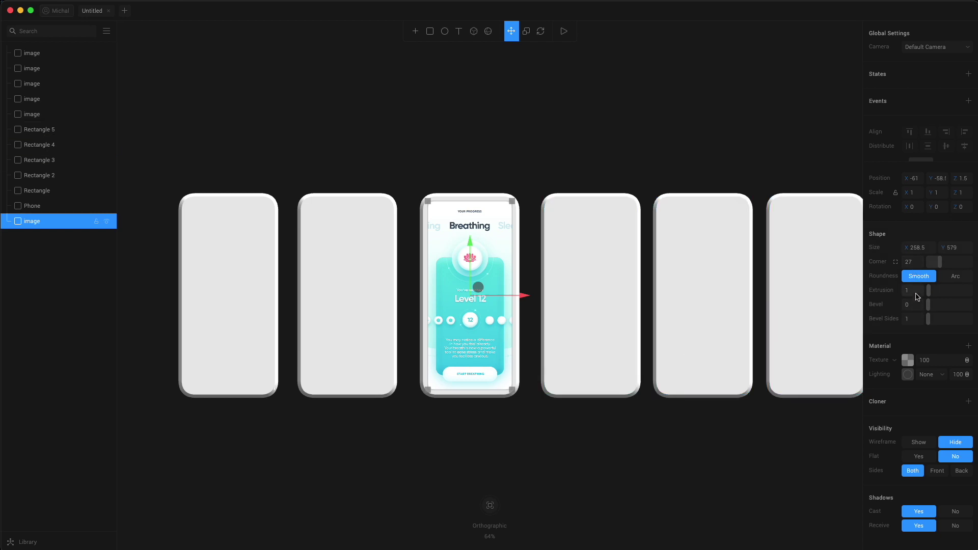
left_click(26, 118)
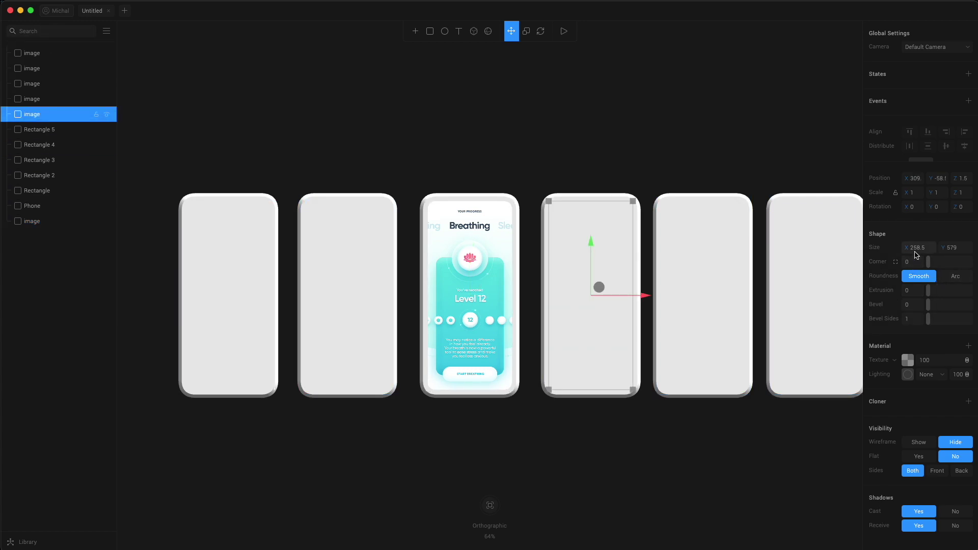
left_click(916, 264)
type("27")
key("Return")
left_click(921, 293)
type("1")
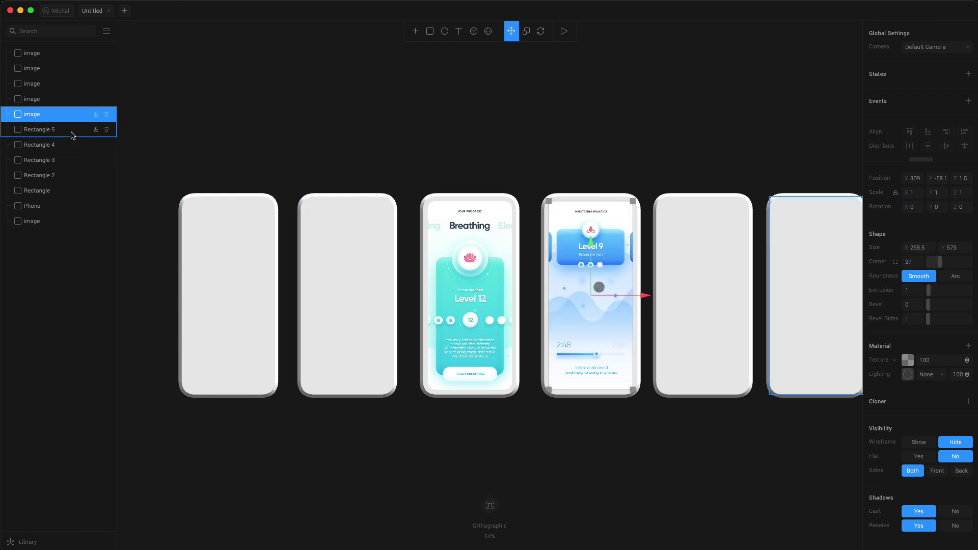
- Give the remaining four screen images a corner of 27 and an extrusion of 1
left_click(18, 99)
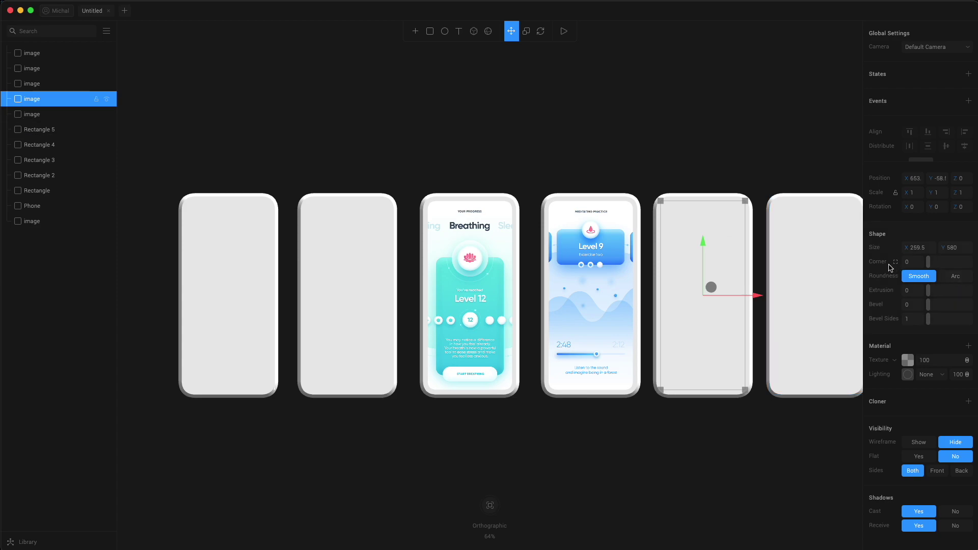
left_click(34, 84)
left_click(31, 53)
left_click(910, 294)
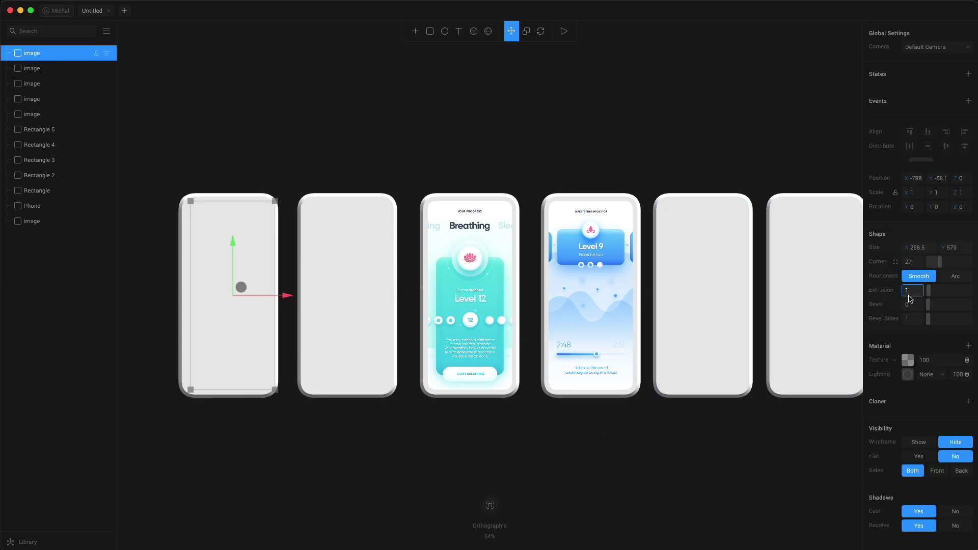
- Set the Z position of the Sleeping and Meditating progress screen images to 1.5 each
left_click(965, 179)
type("1")
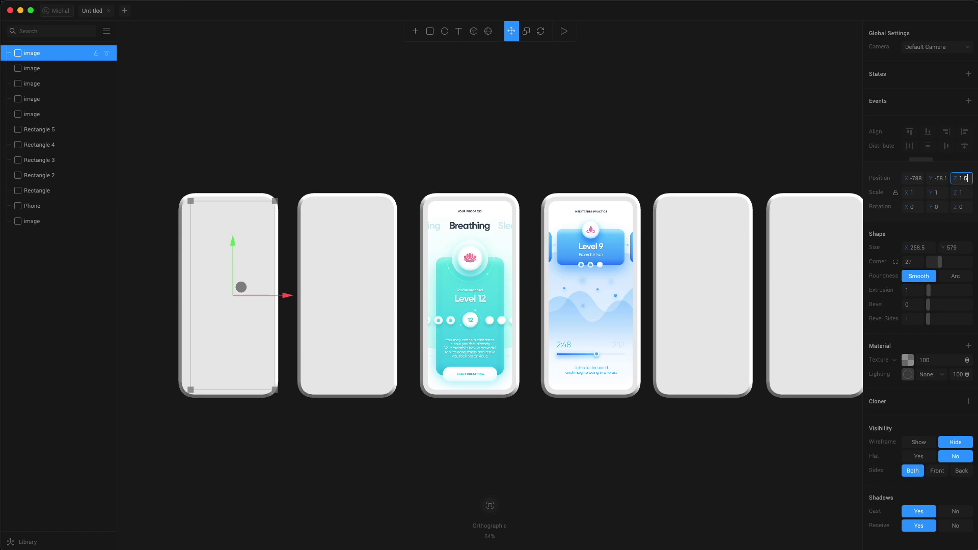
type(".5")
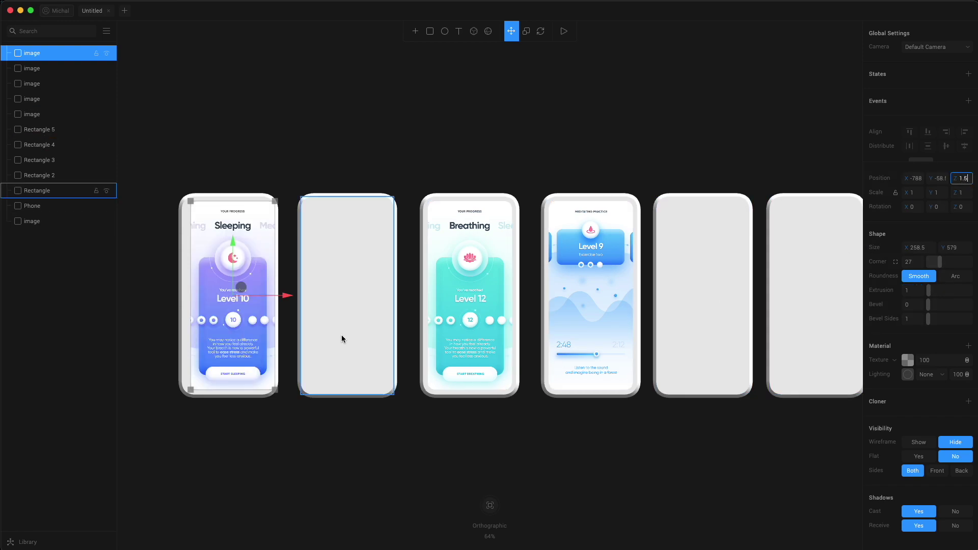
left_click(94, 72)
left_click(962, 179)
type("1.5")
key("Return")
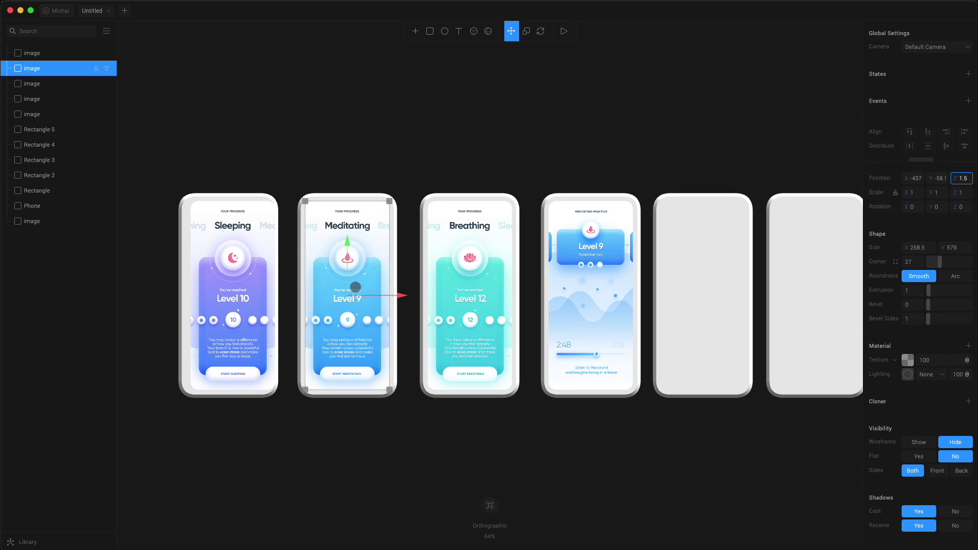
- Set the Z position of the Breathing Practice screen image to 1.5
left_click(59, 144)
left_click(58, 99)
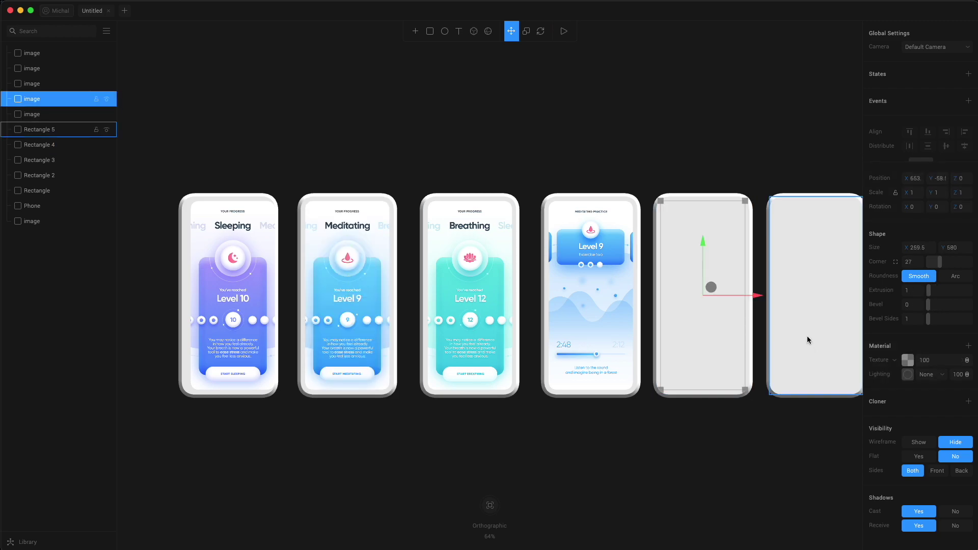
left_click(34, 117)
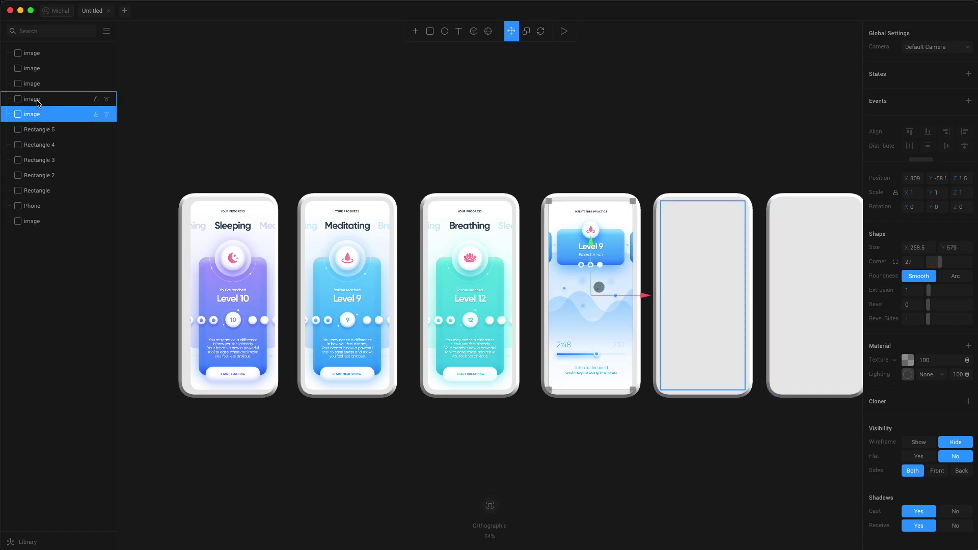
left_click(38, 102)
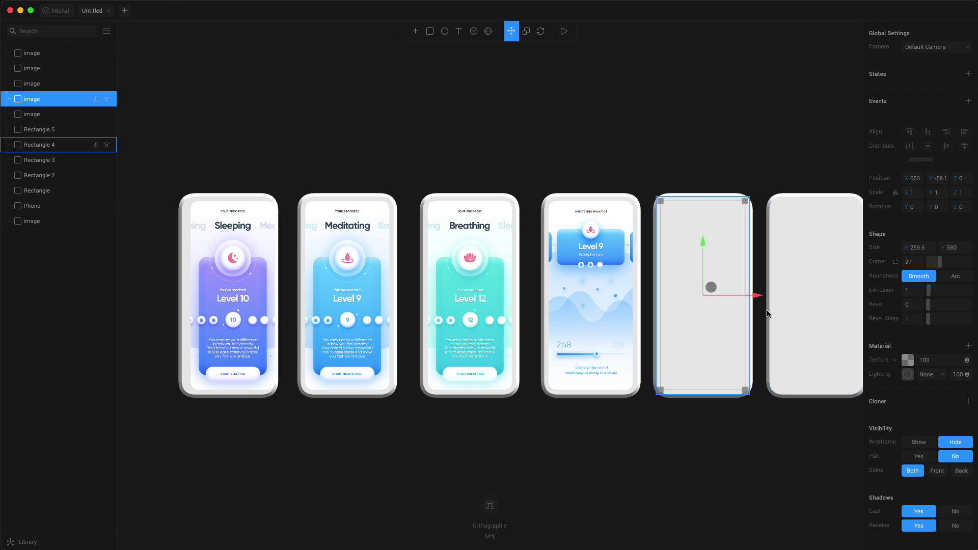
left_click(964, 179)
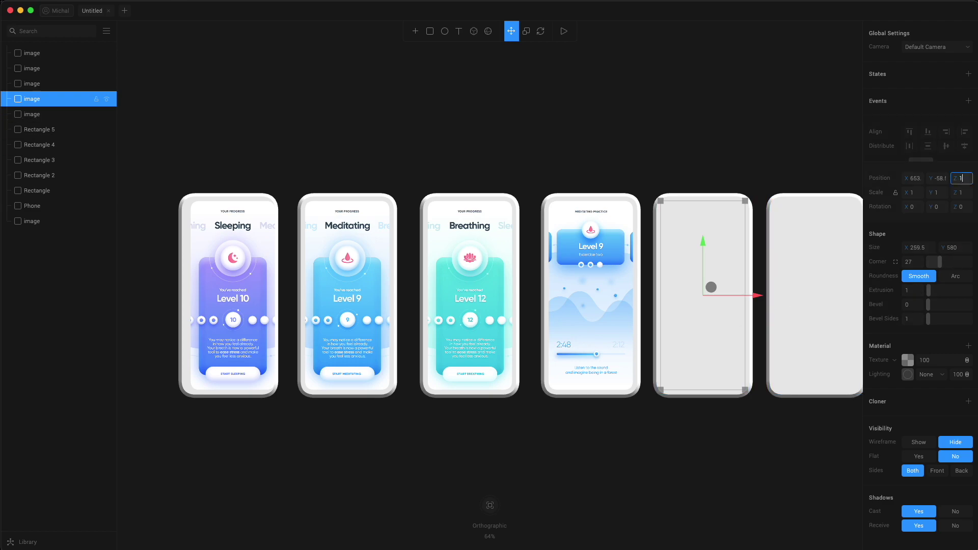
key("Return")
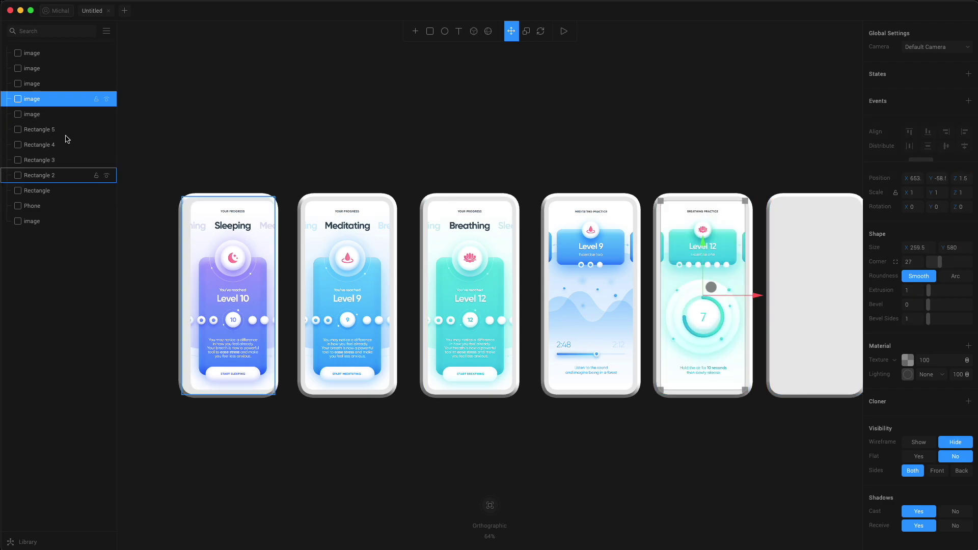
- Centre the Sleeping and Meditating progress screen images horizontally on their phone bodies
left_click_drag(174, 424, 222, 294)
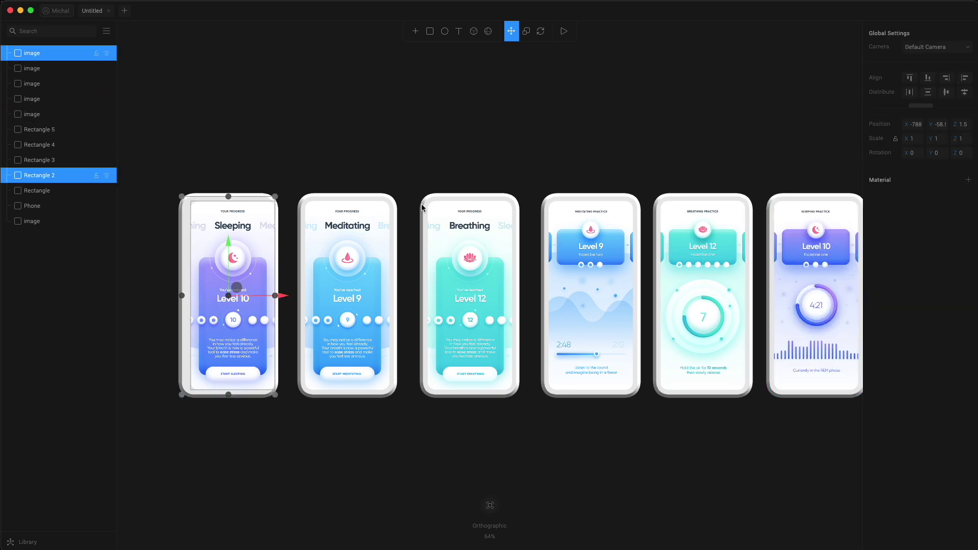
left_click(964, 94)
key("Down")
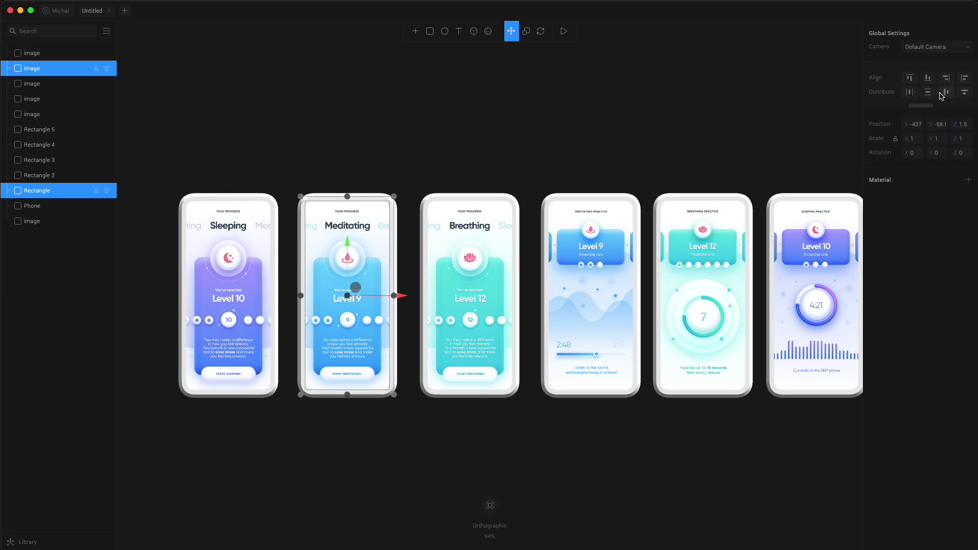
left_click(157, 169)
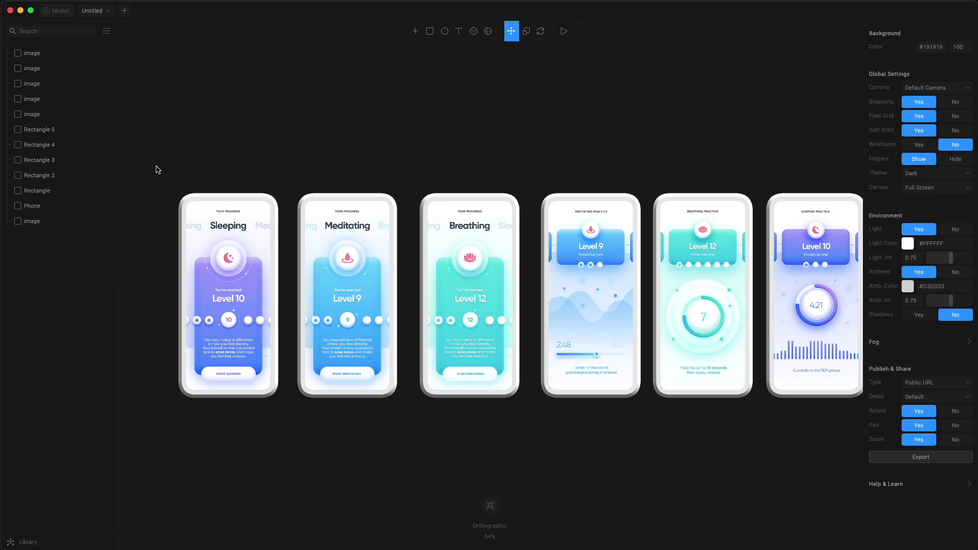
- Group the Sleeping progress image with its phone body and name the group Screen 1
left_click_drag(170, 140, 248, 337)
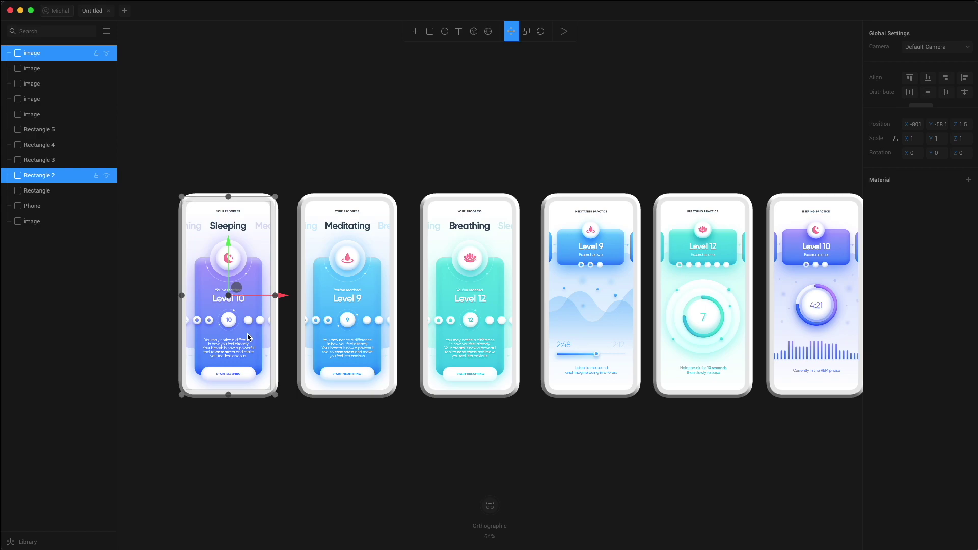
key("super+g")
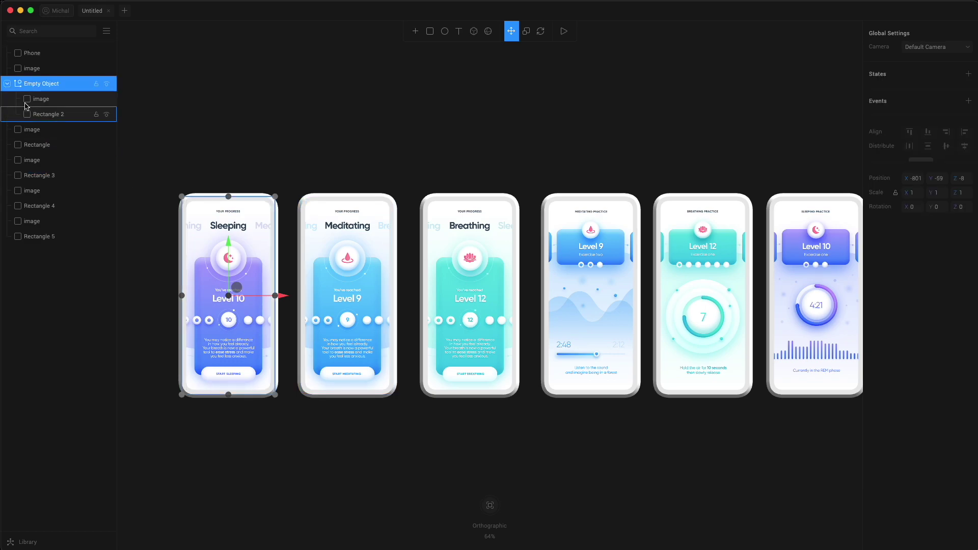
double_click(50, 85)
type("Screen 1")
key("Return")
- Group each remaining screen image with its phone body, naming the groups Screen 2 to Screen 6 in row order
left_click(316, 192)
left_click(365, 275)
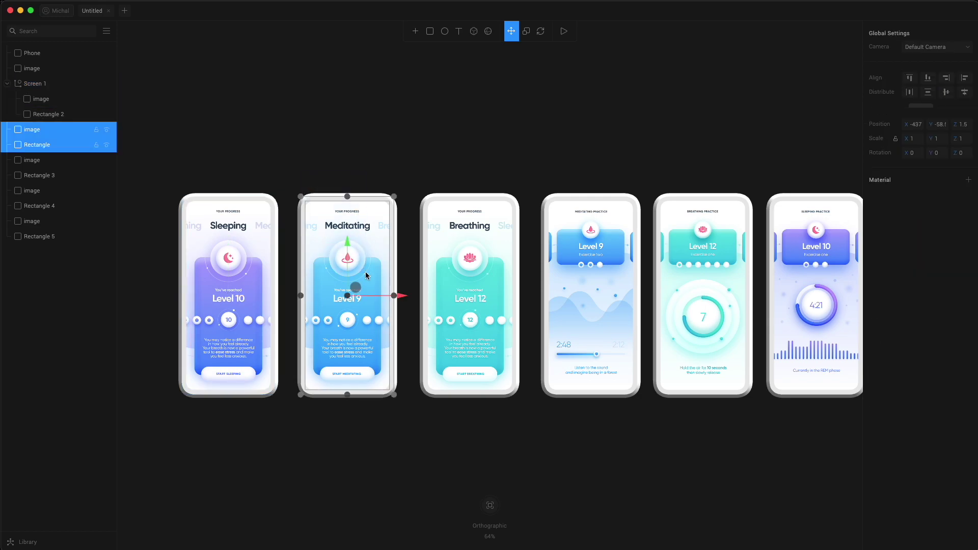
key("super+g")
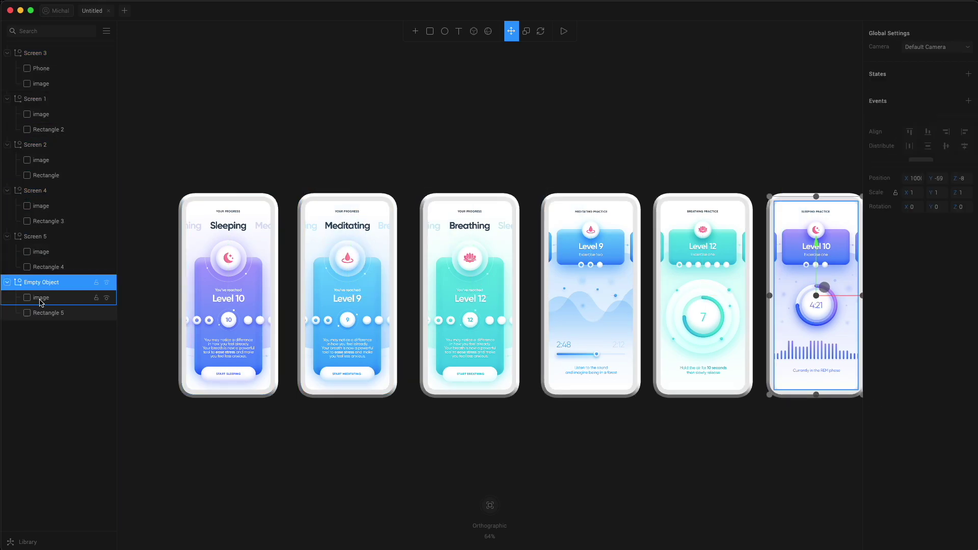
- Collapse all six Screen groups in the object hierarchy
left_click(229, 356)
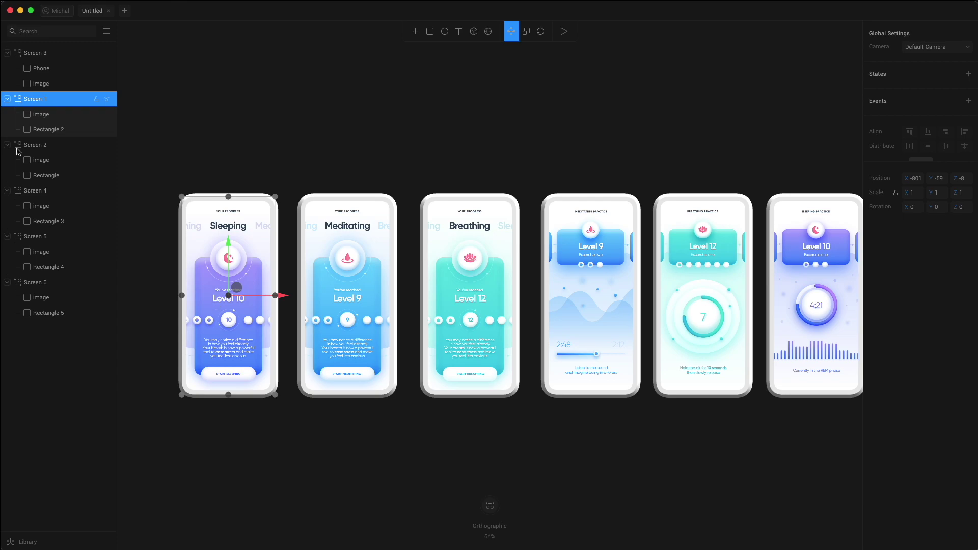
left_click(7, 99)
left_click(7, 53)
left_click(7, 84)
left_click(6, 100)
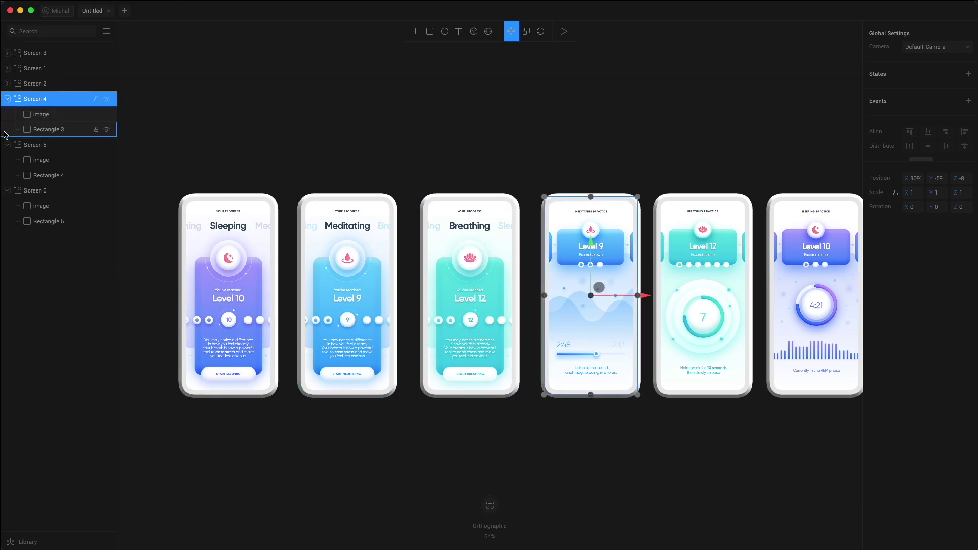
left_click(7, 145)
left_click(7, 99)
left_click(7, 129)
- Shift Screen 1 to about X -807 and space Screens 5 and 6 evenly with the rest of the row
left_click_drag(225, 340, 222, 339)
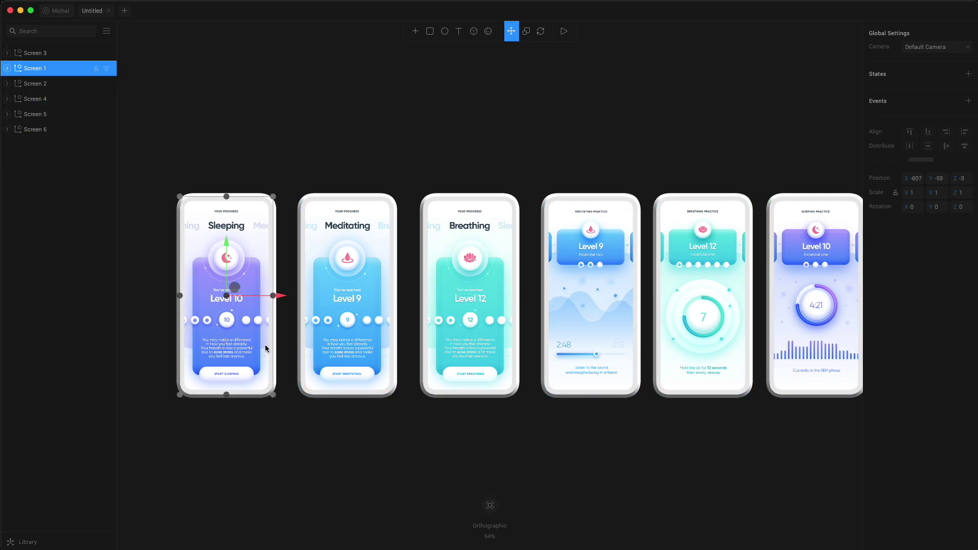
left_click(732, 351)
left_click(561, 434)
key("shift+1")
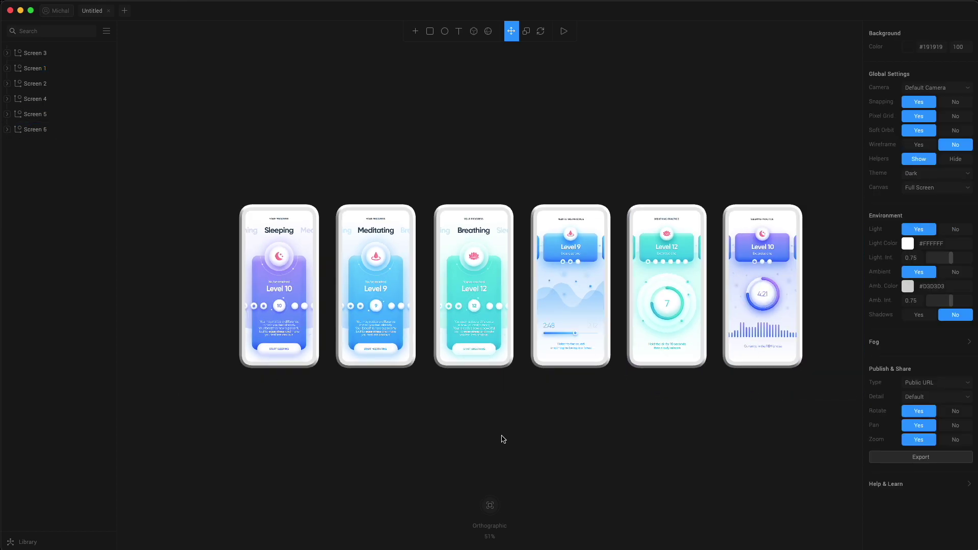
mouse_move(463, 413)
right_mouse_down()
mouse_move(548, 413)
mouse_move(498, 412)
mouse_move(470, 395)
mouse_move(453, 418)
mouse_move(475, 439)
mouse_move(494, 417)
mouse_move(465, 407)
right_mouse_up()
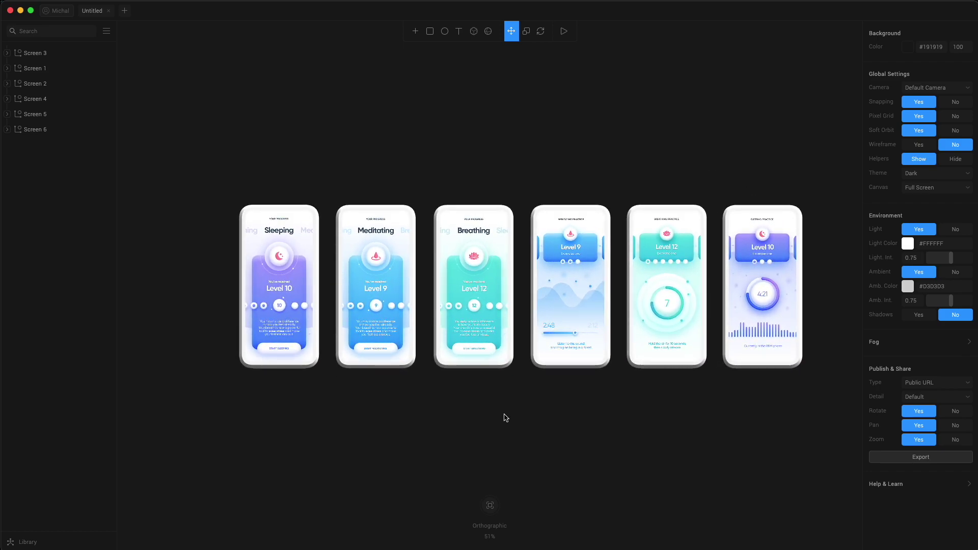
- Set the scene background colour to white
left_click(930, 46)
left_click(910, 47)
left_click_drag(884, 107, 866, 57)
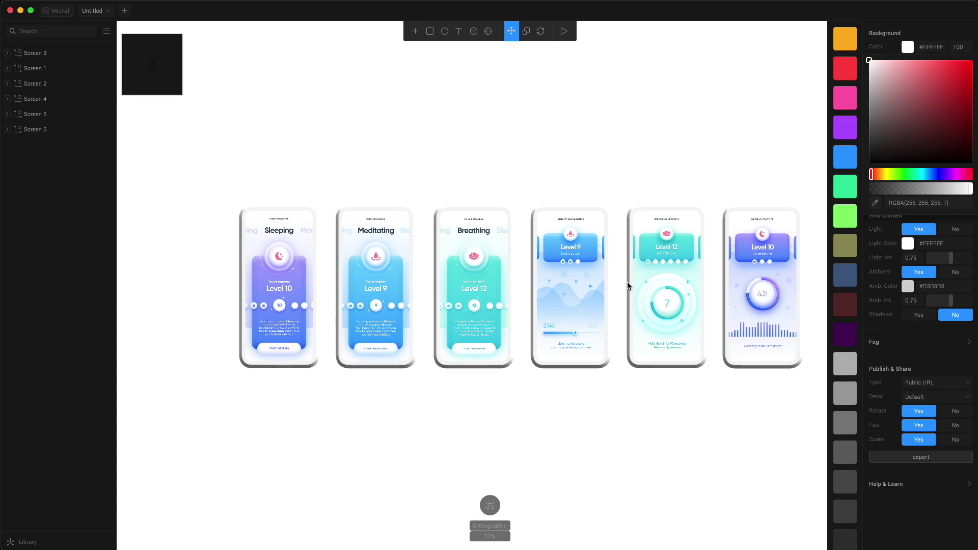
left_click(645, 281)
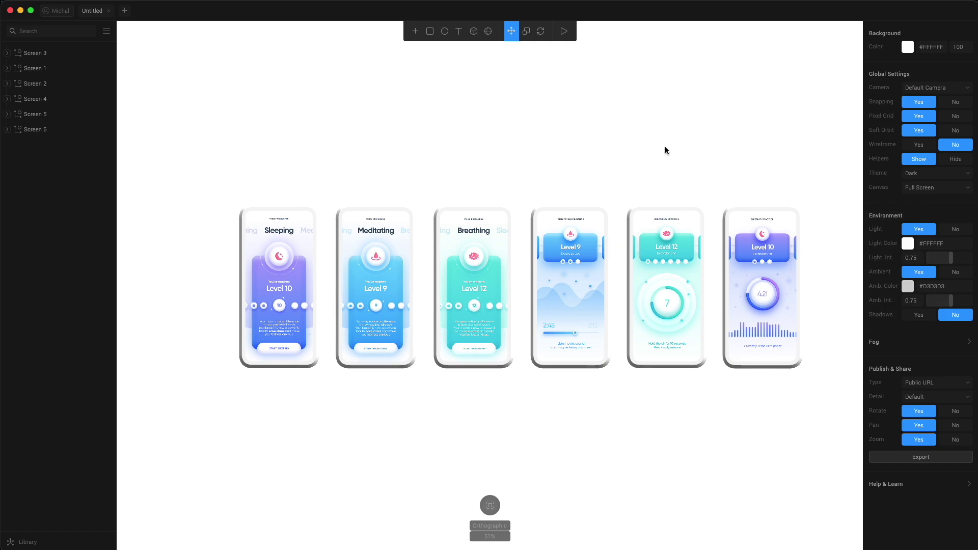
- Set the scene background colour to #EEFDFC and check the phones from an angle
left_click(936, 49)
type("#EEFDFC")
left_click_drag(714, 123, 425, 150)
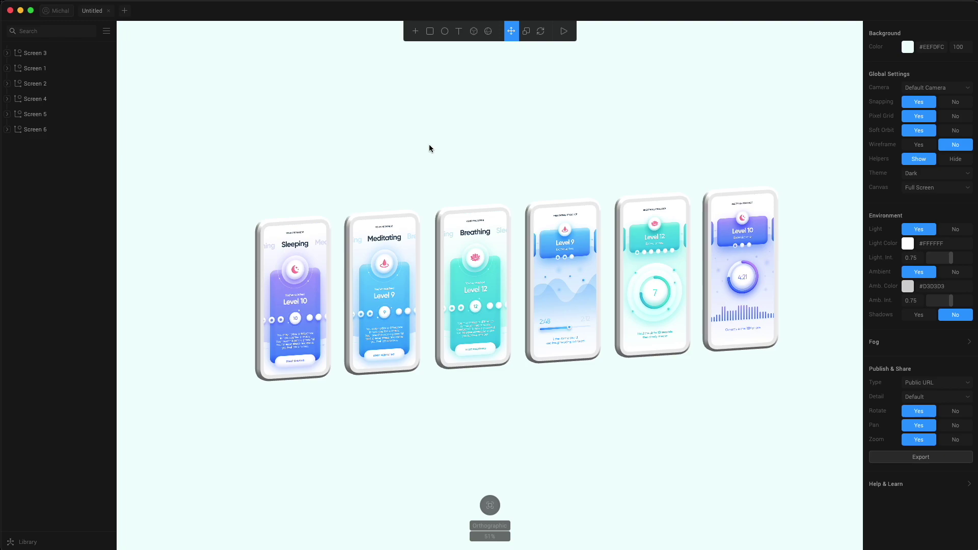
- In front view, raise the Breathing progress phone and place the Sleeping Practice phone directly beneath it
left_click(489, 505)
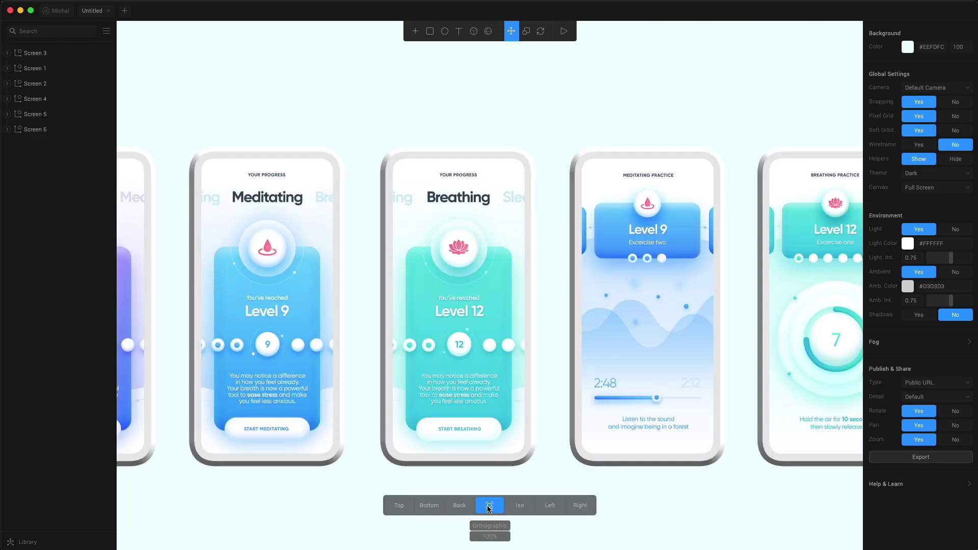
scroll(320, 283, "down", 5)
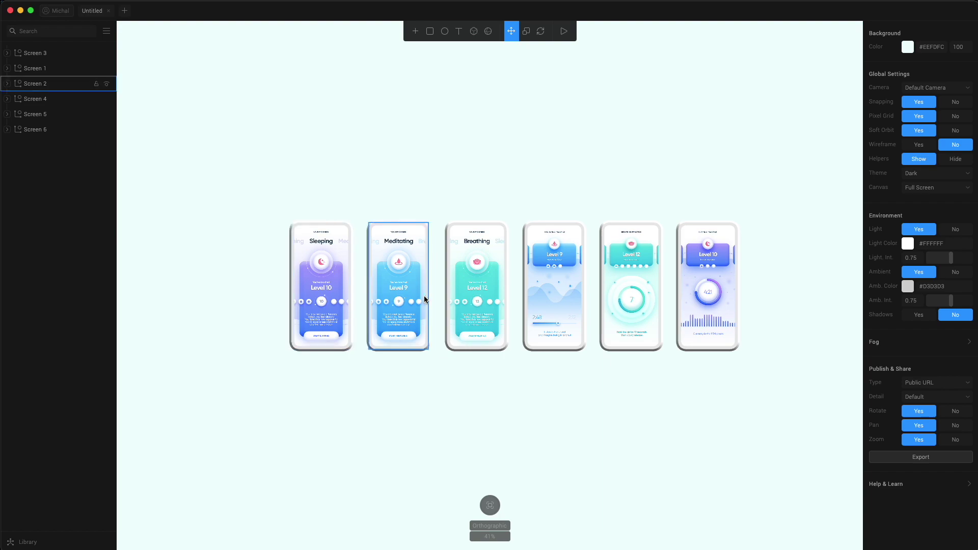
left_click(479, 321)
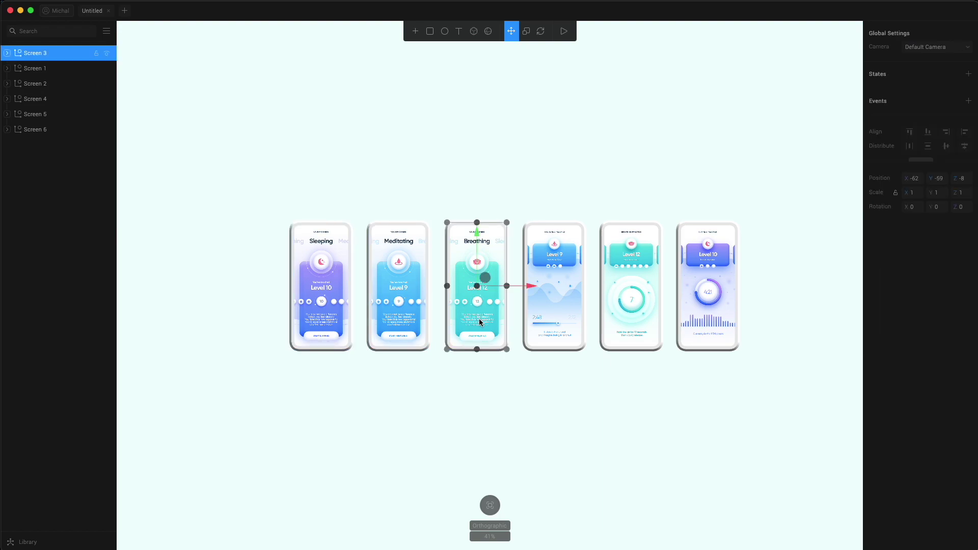
left_click_drag(479, 319, 480, 257)
left_click_drag(722, 298, 491, 384)
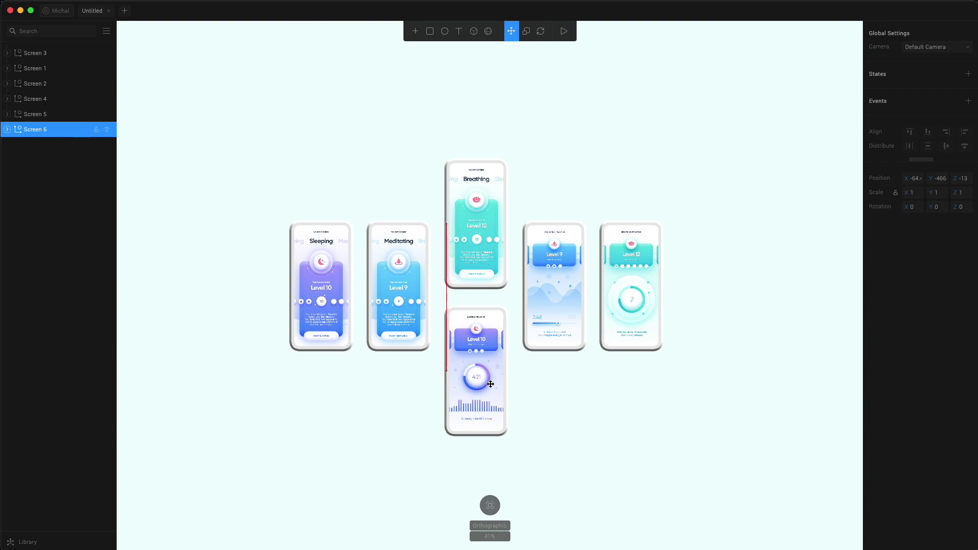
left_click(437, 367)
- Raise Screen 2 to Y 75 and Screen 4 to Y 163, and place Screen 5 below Screen 4 at Y -533
left_click_drag(397, 317, 398, 291)
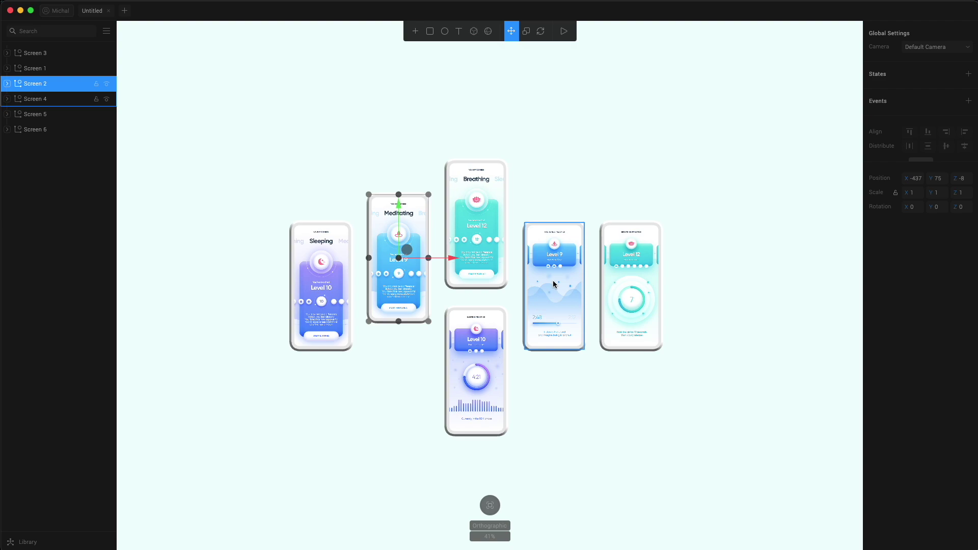
left_click_drag(559, 295, 560, 244)
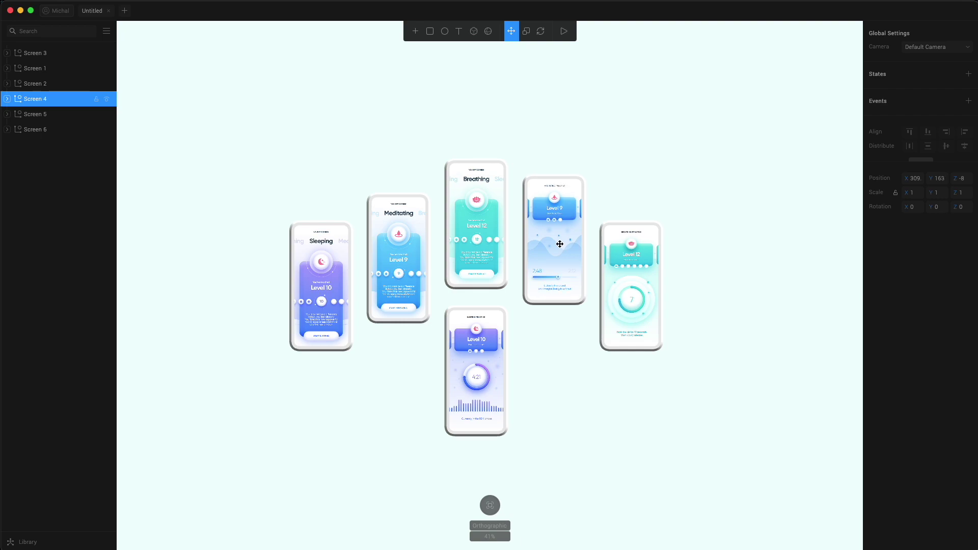
left_click_drag(632, 296, 555, 394)
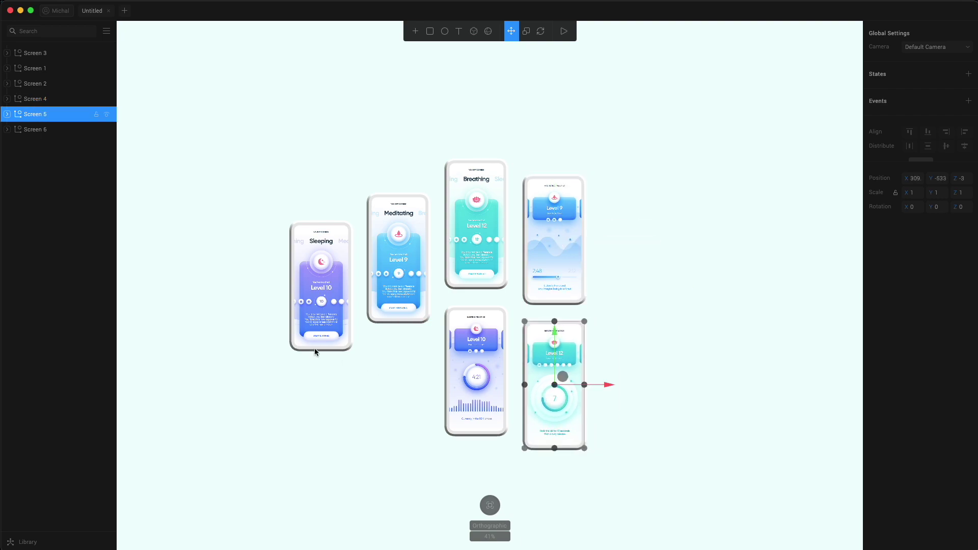
- Place Screen 1 beneath Screen 2 at X -433, Y -607, and nudge Screen 6 up to Y -459
left_click_drag(303, 286, 381, 396)
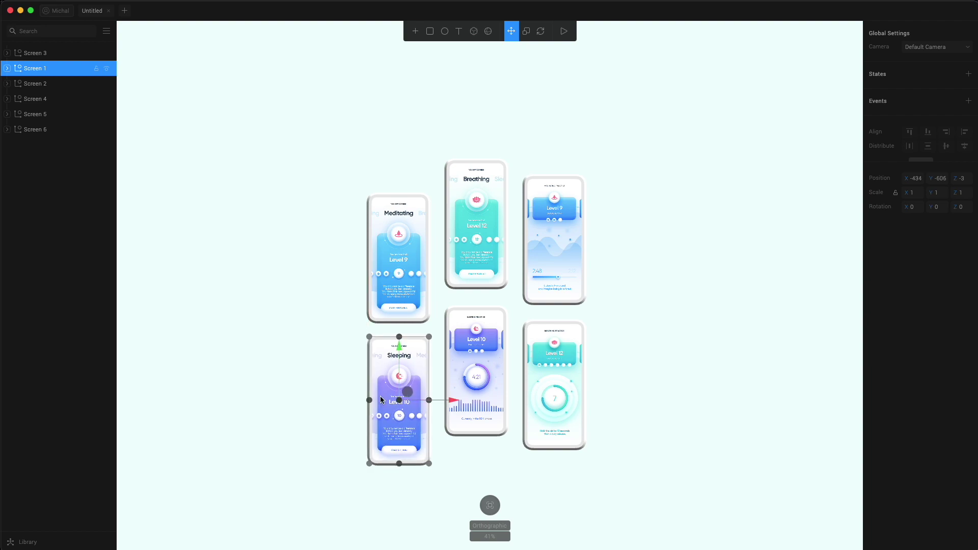
key("Right")
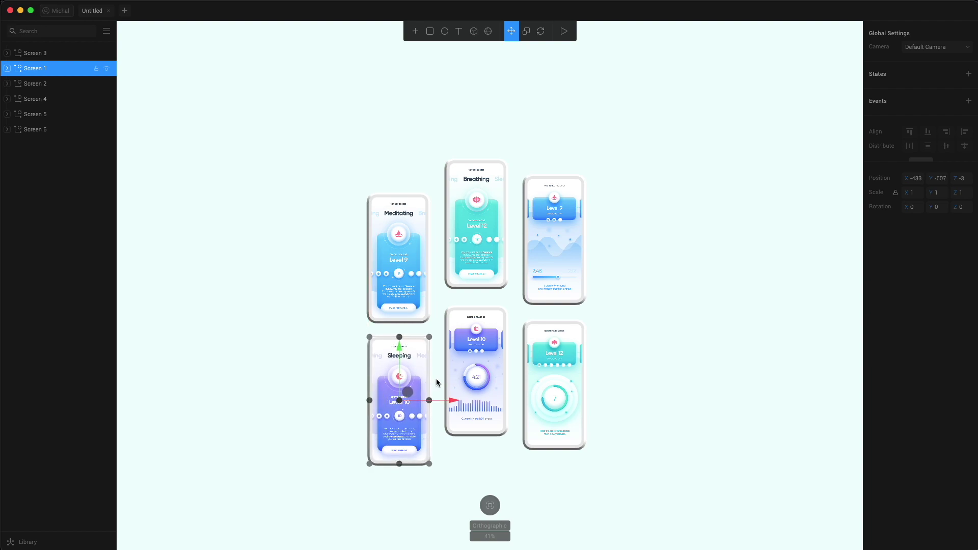
left_click(467, 374)
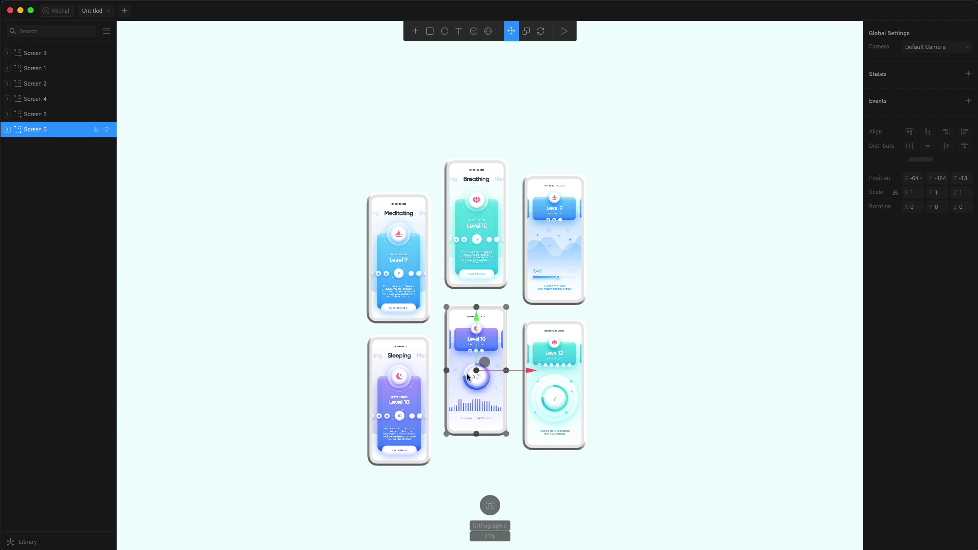
left_click(622, 358)
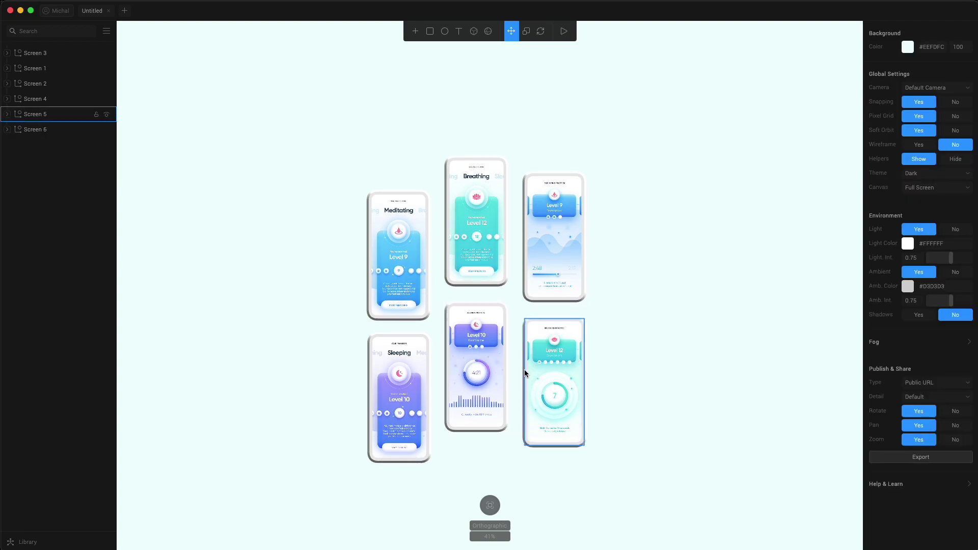
- From a side view, move Screen 6 forward to about Z 109 and bring Screen 3 forward along Z
left_click(497, 365)
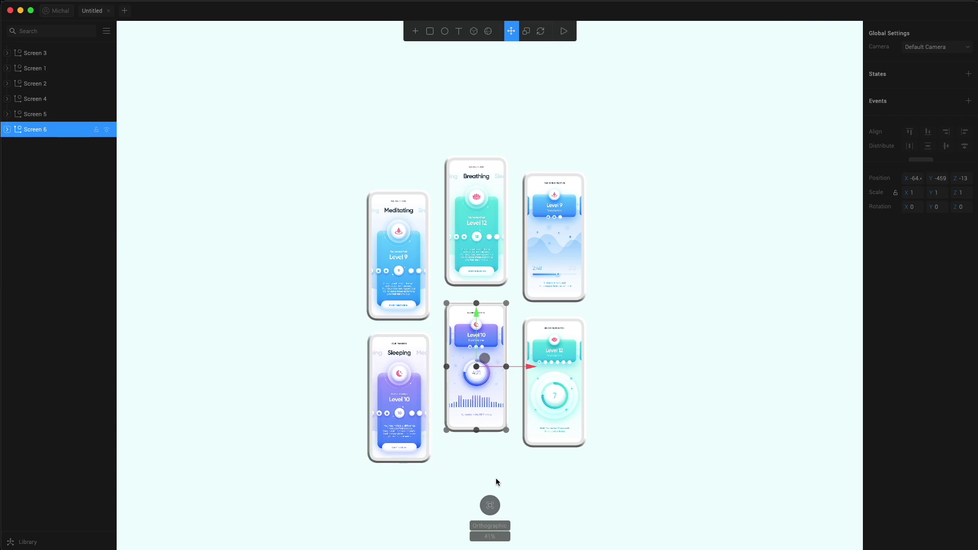
middle_click_drag(497, 475, 561, 476)
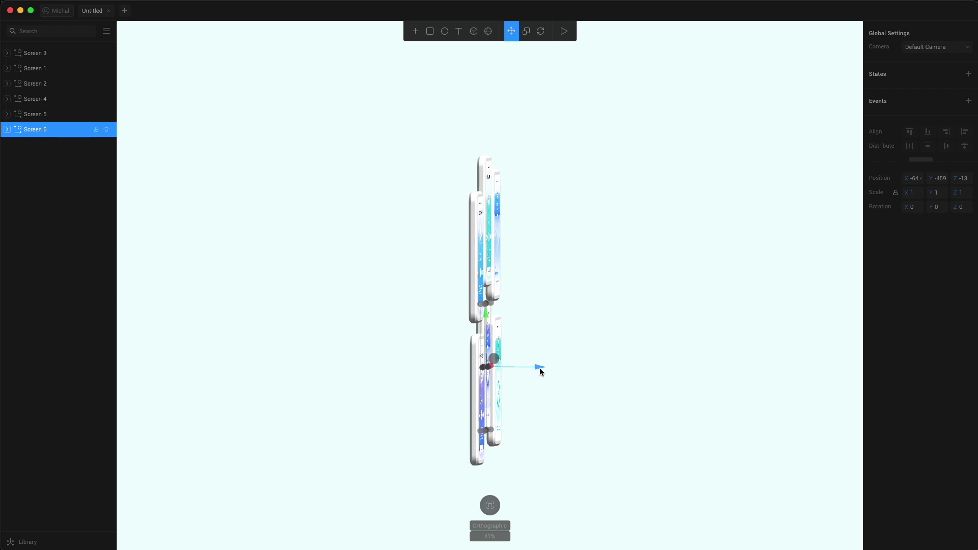
left_click_drag(541, 372, 567, 377)
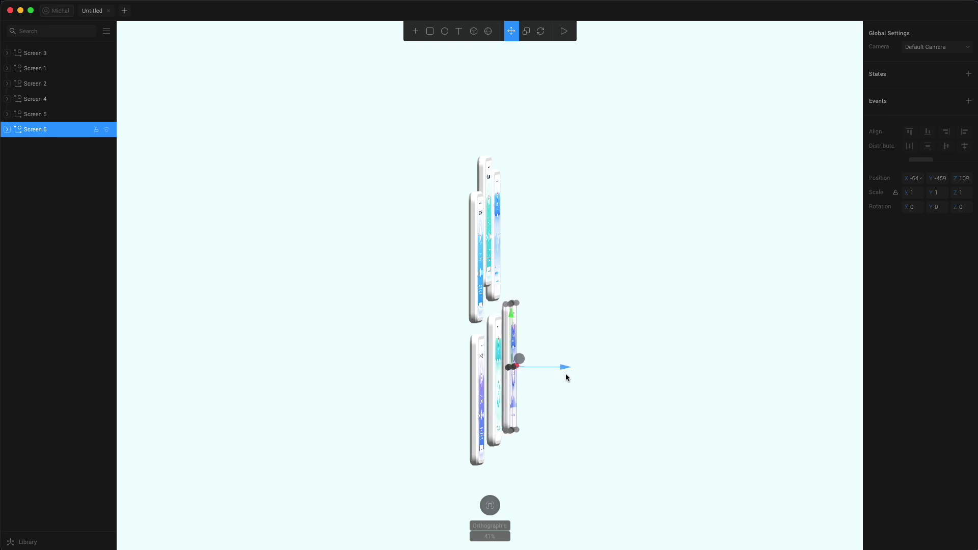
left_click(491, 229)
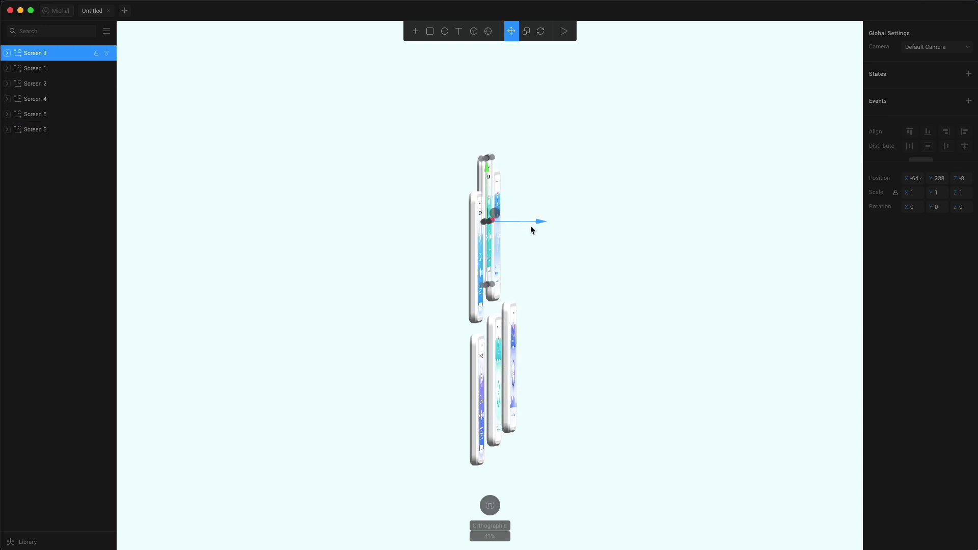
left_click_drag(544, 224, 555, 225)
- Move Screen 2 back to about Z -40 and Screen 1 forward to Z 12
left_click(476, 277)
left_click_drag(528, 260, 527, 258)
left_click(481, 400)
left_click_drag(533, 403, 535, 402)
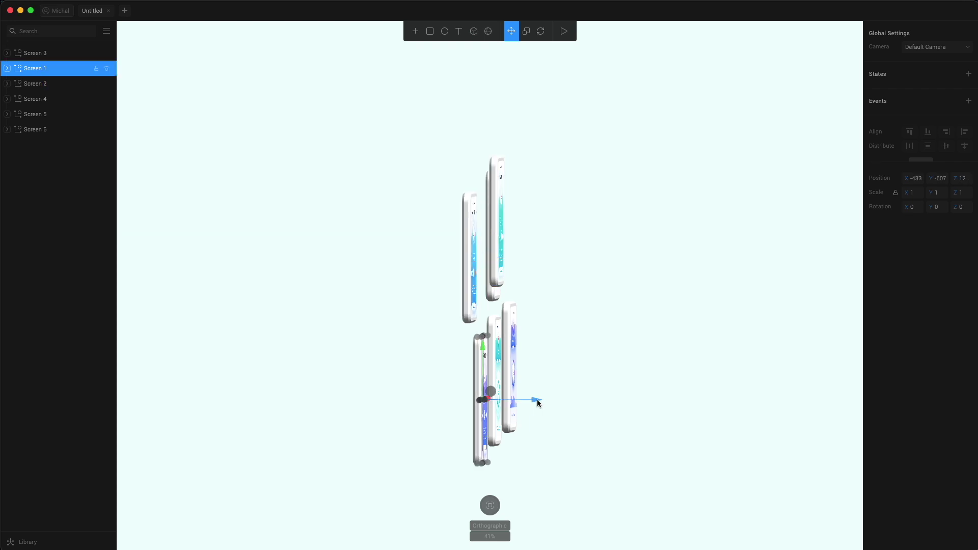
left_click(611, 435)
left_click_drag(615, 427, 604, 429)
left_click(531, 265)
left_click_drag(531, 269, 579, 359)
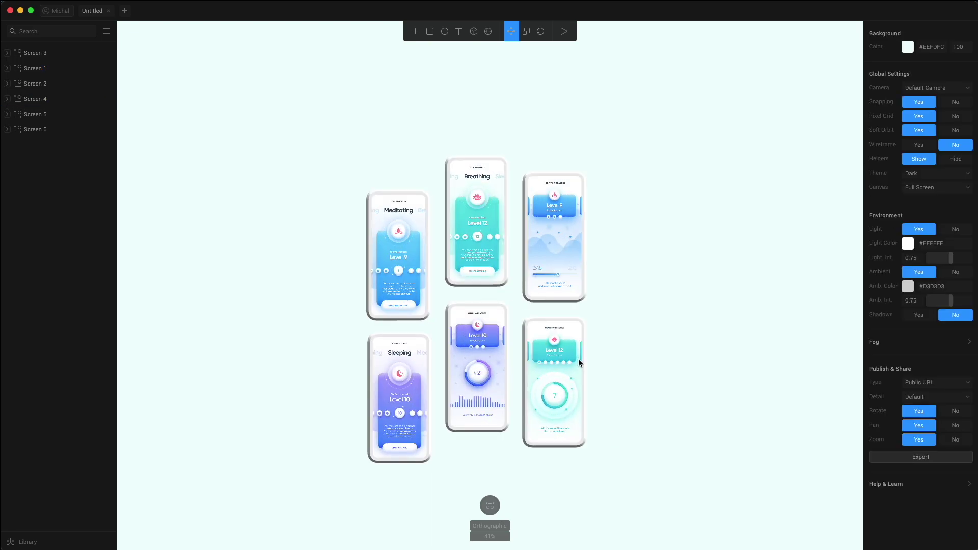
- Scale the Breathing progress phone, Screen 3, uniformly to 1.2
left_click(476, 229)
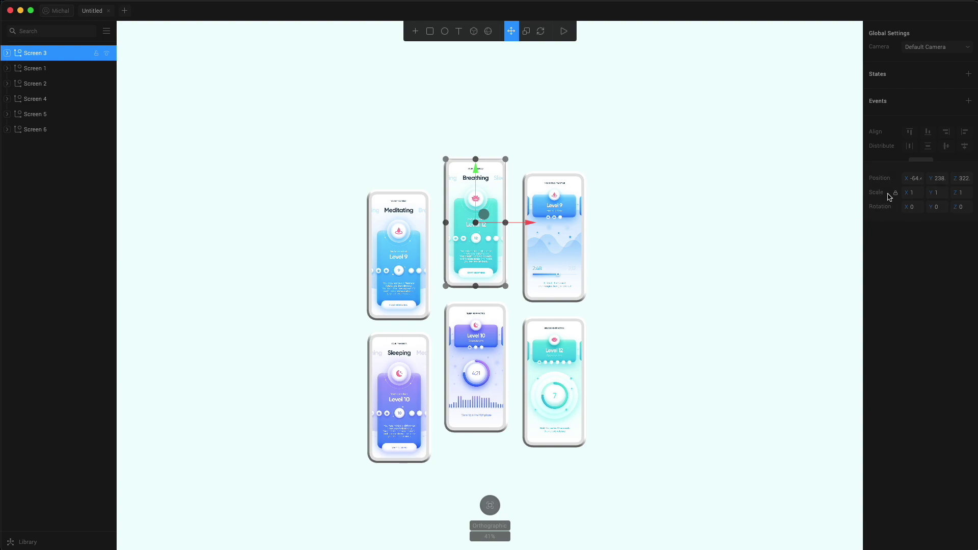
left_click(917, 194)
key("BackSpace")
key("Return")
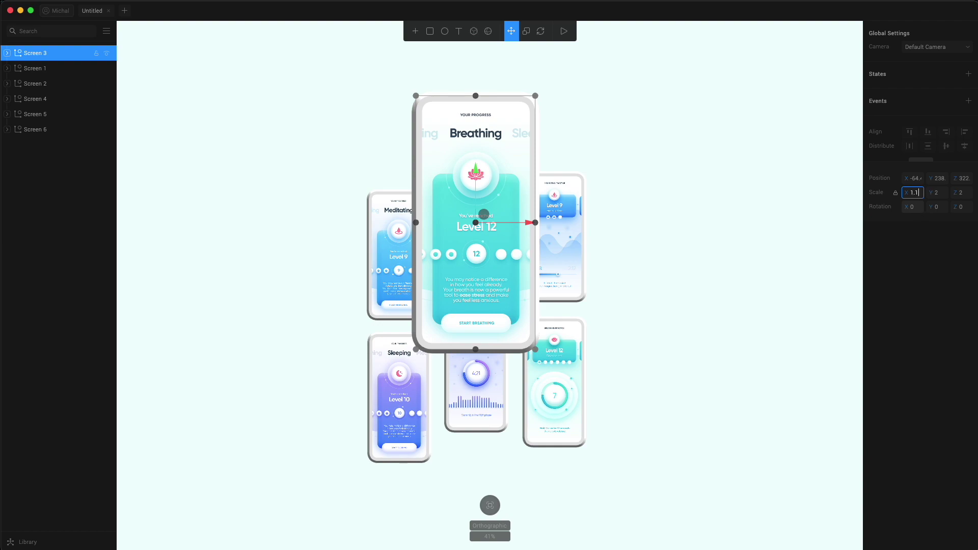
key("Return")
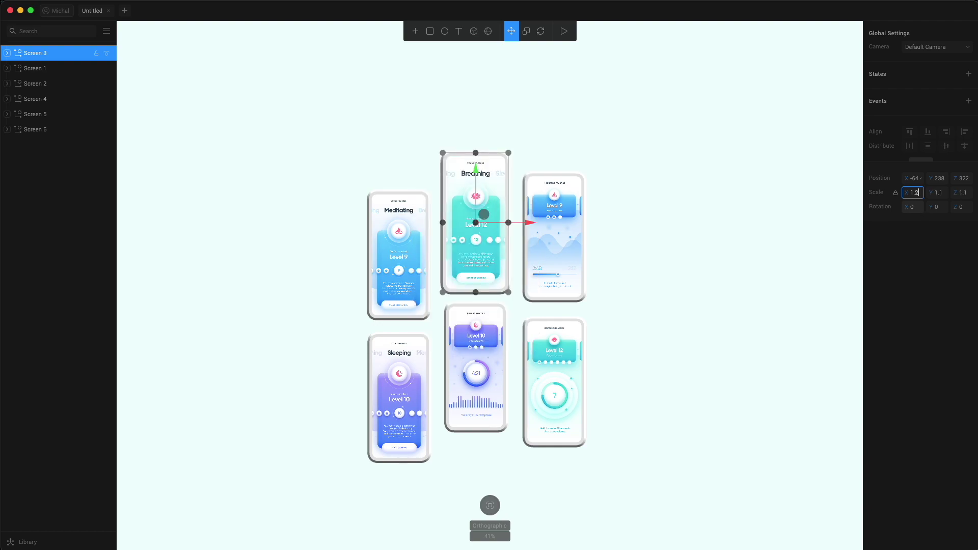
key("Return")
- Scale the Sleeping Practice phone, Screen 6, uniformly to 1.1
left_click(474, 386)
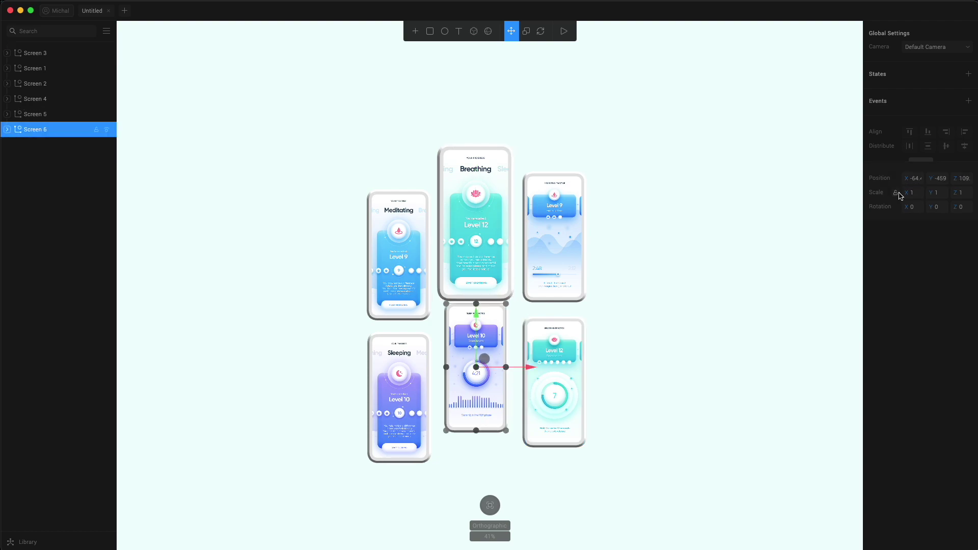
right_click_drag(474, 386, 512, 386)
left_click(916, 193)
type(".1")
key("Escape")
- Scale the Meditating progress phone, Screen 2, down uniformly with its proportions locked
left_click(399, 292)
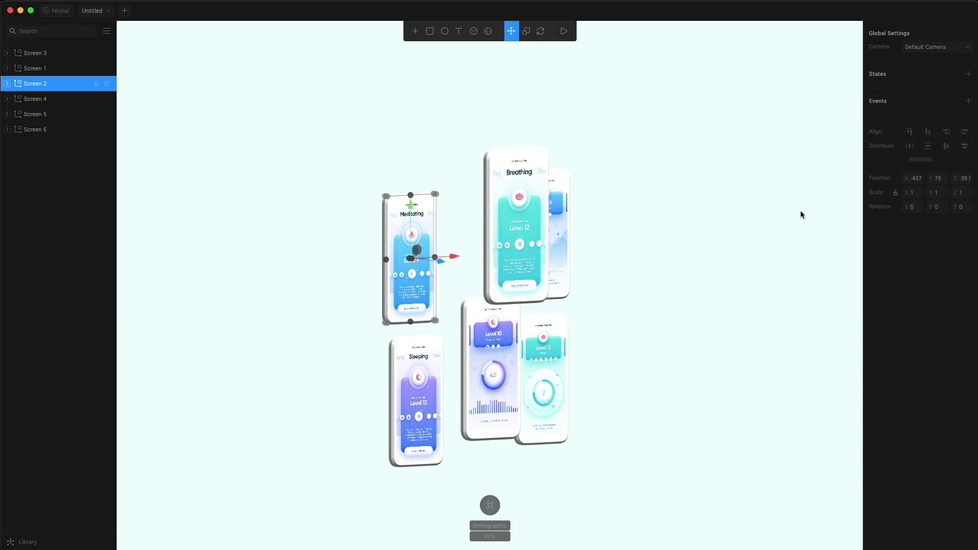
left_click(895, 193)
left_click_drag(906, 193, 913, 193)
left_click(921, 198)
double_click(921, 199)
key("BackSpace")
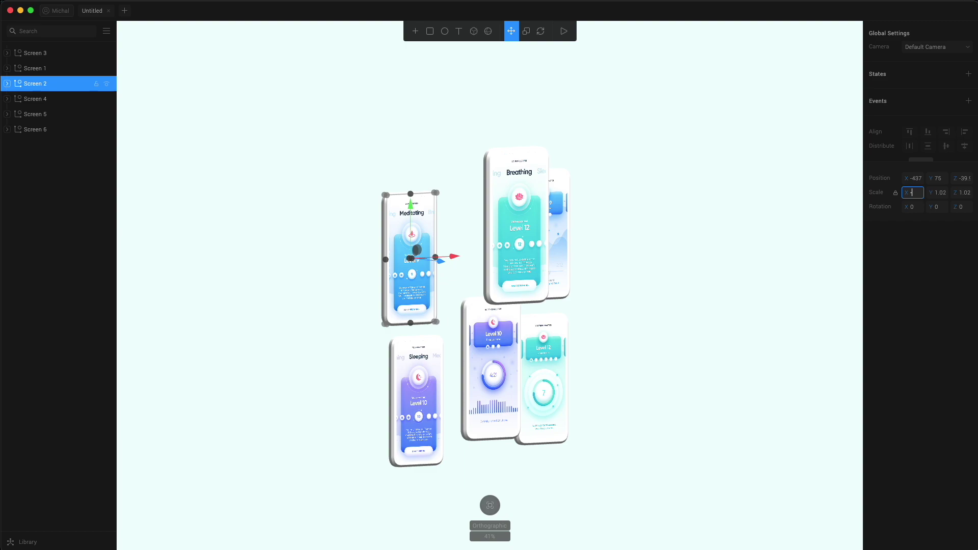
key("Escape")
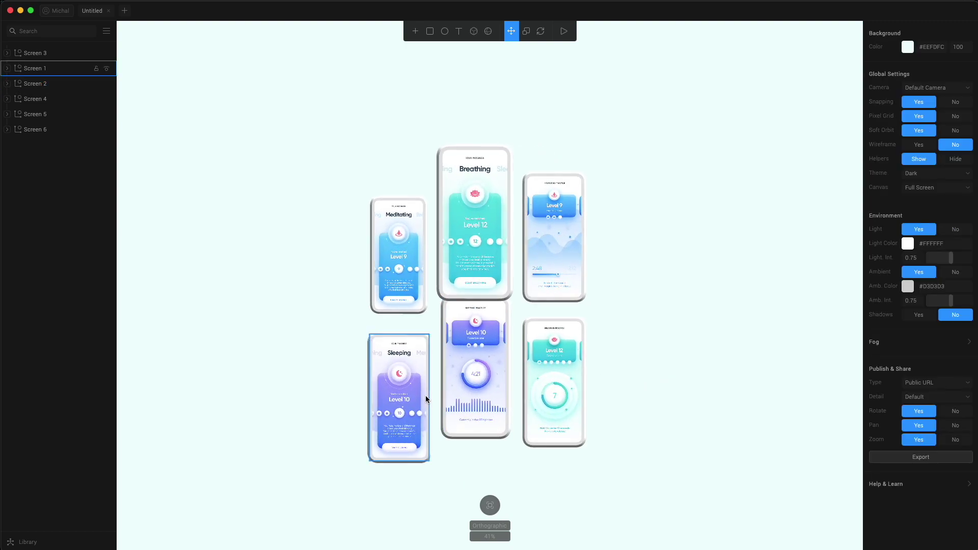
- Move the Sleeping Practice phone, Screen 6, down to Y -510 to open a gap below the Breathing phone
left_click(490, 394)
left_click_drag(476, 314, 475, 326)
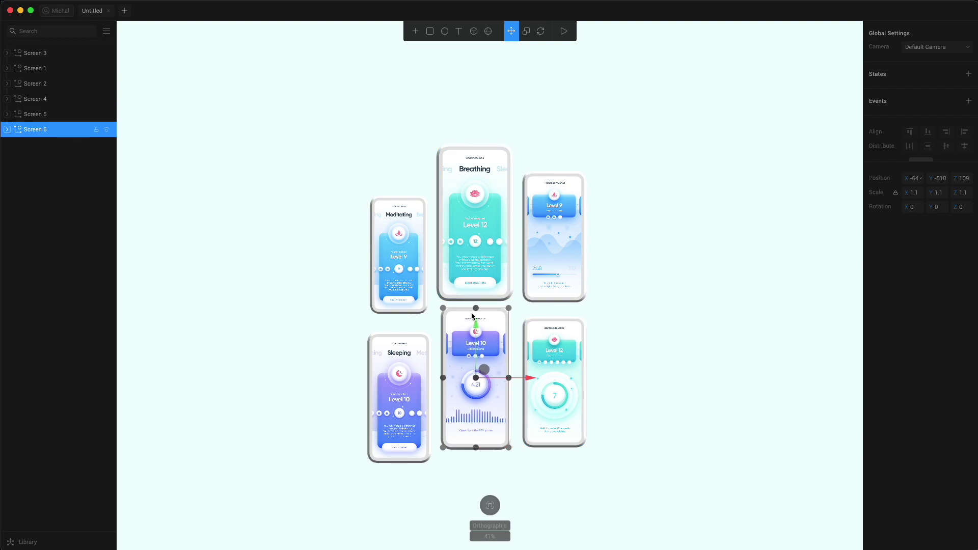
left_click(696, 351)
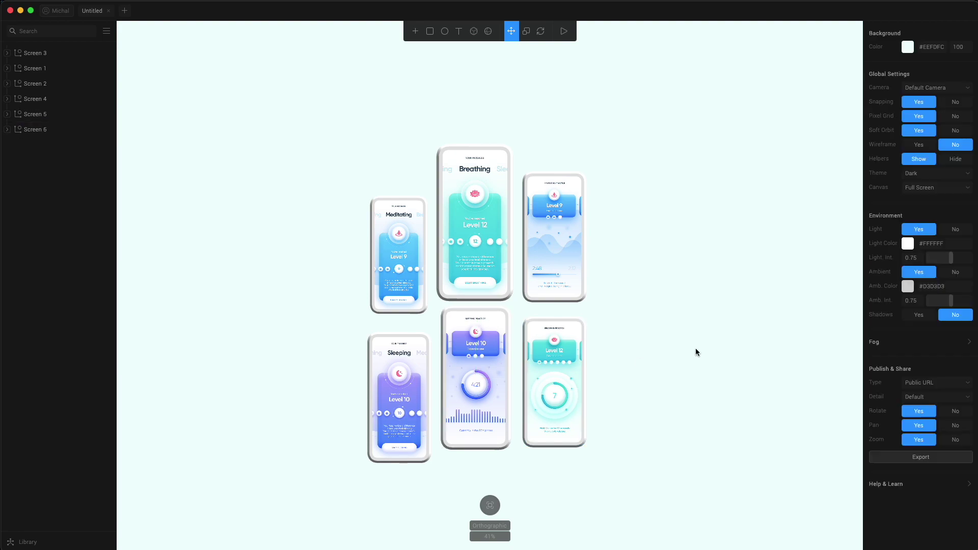
- Nudge the two right-column phones and the Sleeping progress phone slightly upward to refine the staggered spacing
left_click(574, 353)
left_click(562, 277)
left_click(631, 362)
left_click(399, 398)
left_click(657, 398)
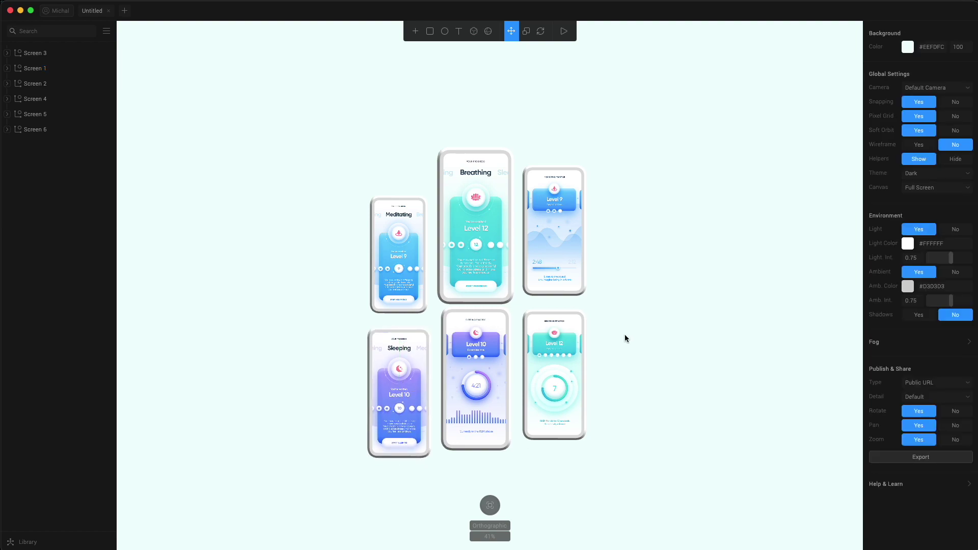
- Add a sphere about 168 units wide beside the right-column phones and give its material a radial gradient
left_click(489, 31)
left_click_drag(606, 229, 641, 264)
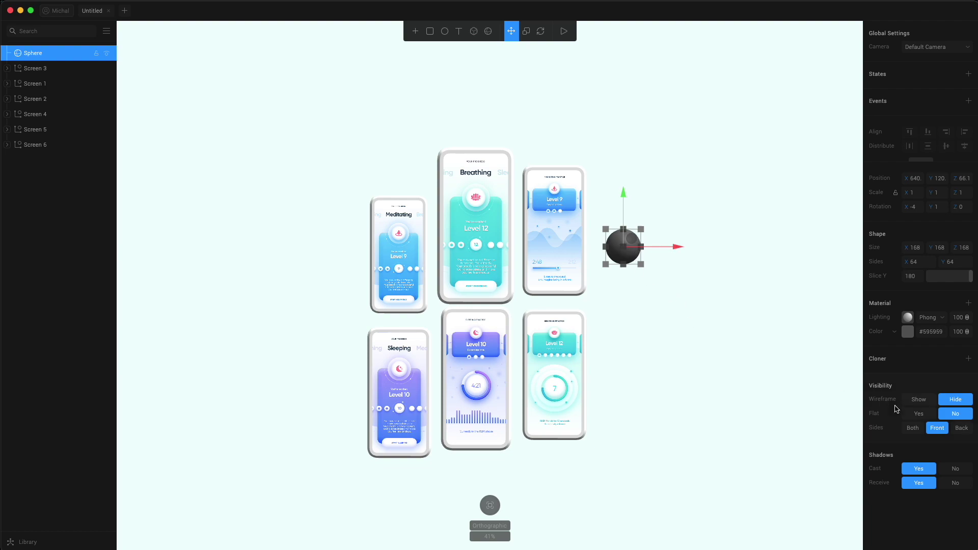
left_click(895, 331)
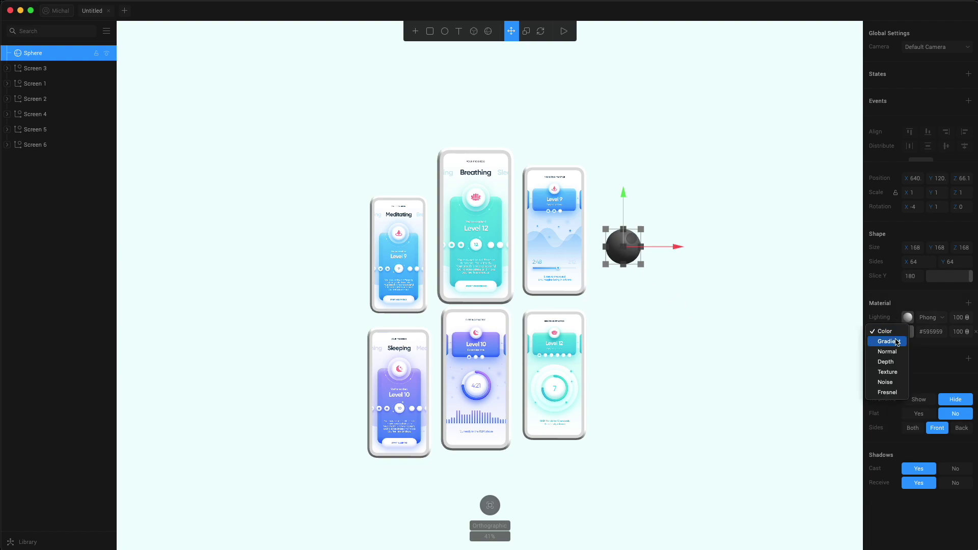
left_click(898, 341)
left_click(940, 353)
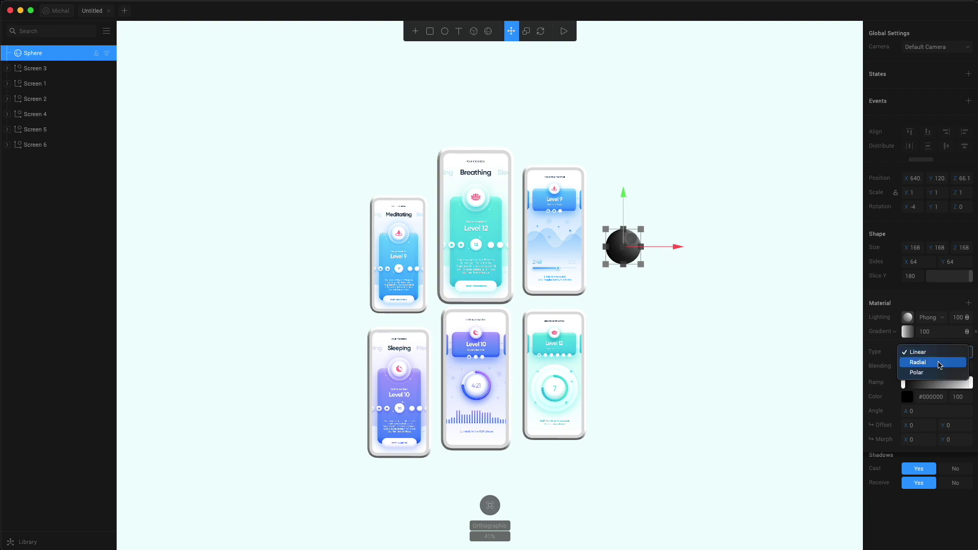
left_click(941, 363)
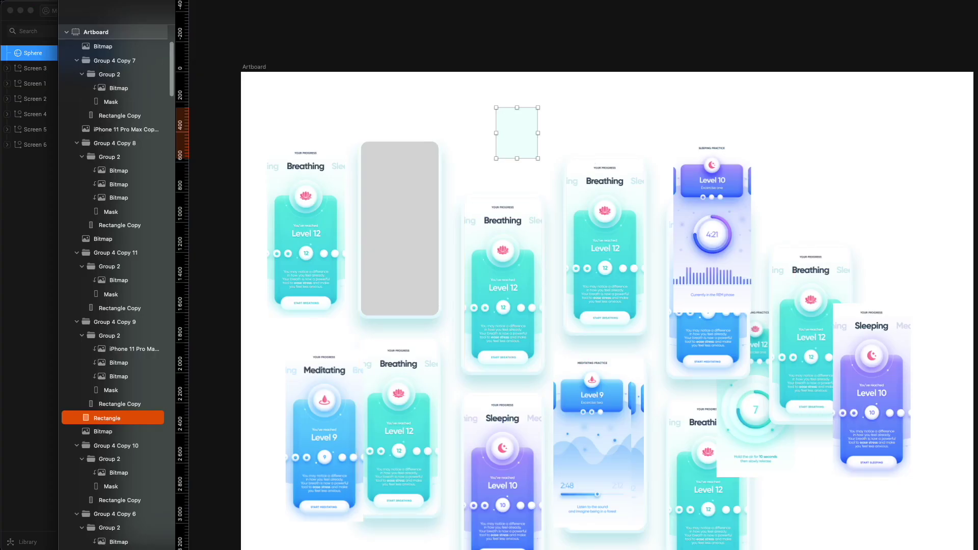
- Copy the turquoise from the artboard in the design file and set the sphere gradient's white stop to #51DDE0
key("ctrl+c")
left_click(477, 270)
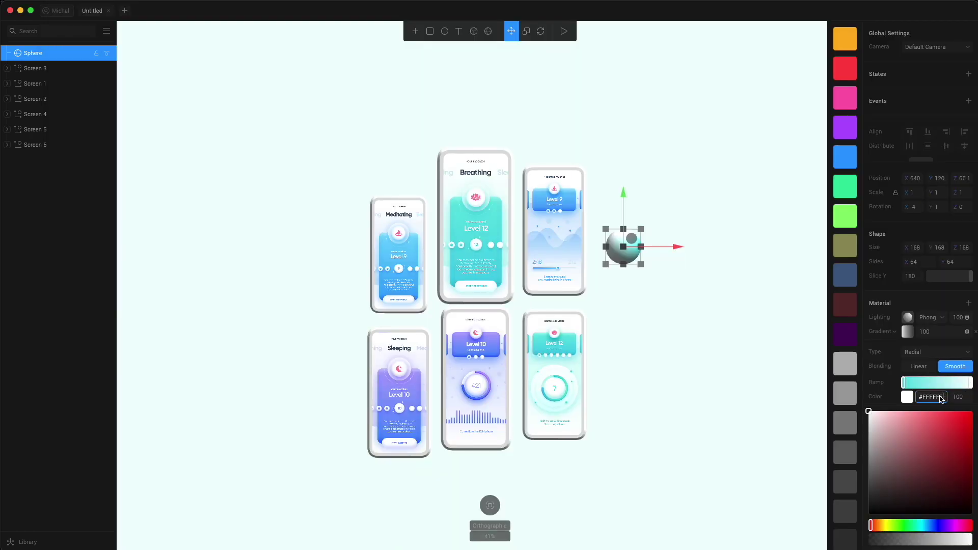
left_click(939, 397)
key("super+v")
key("Return")
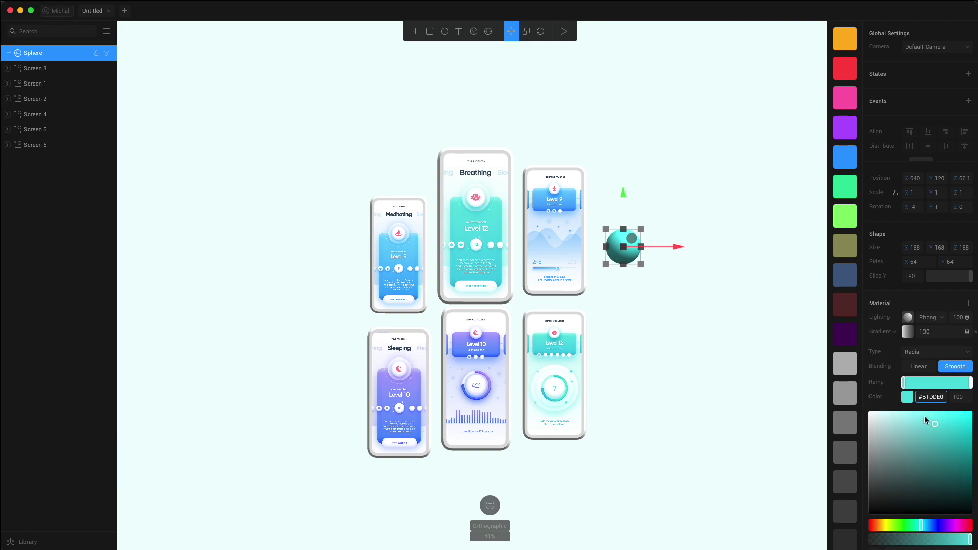
- Lighten the sphere gradient's end stop to #73F2F5 and slightly darken its turquoise start stop
left_click(925, 416)
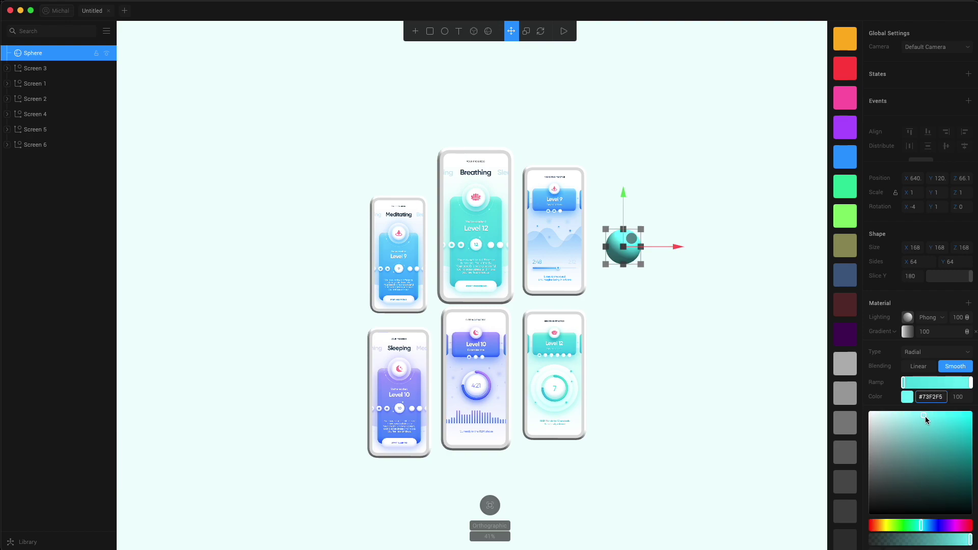
key("ctrl+z")
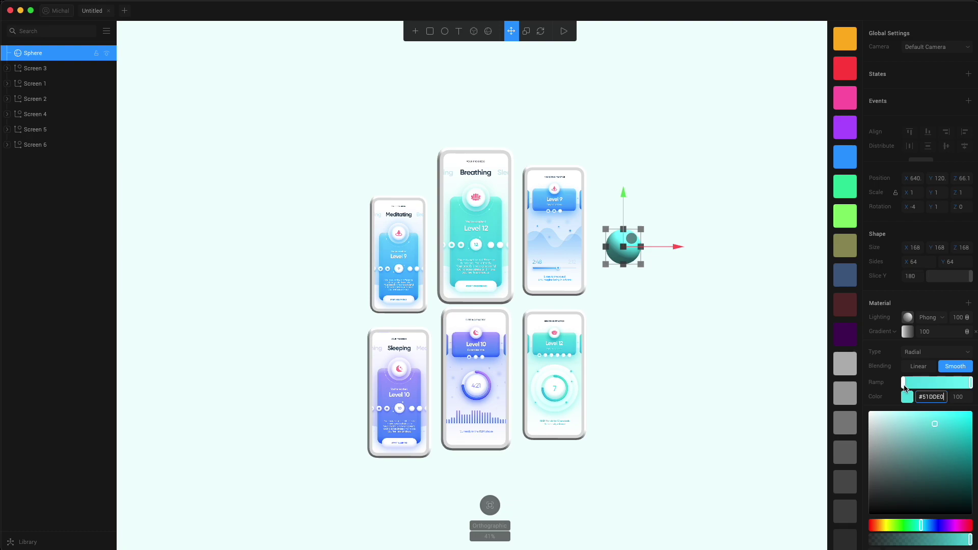
left_click_drag(936, 426, 938, 432)
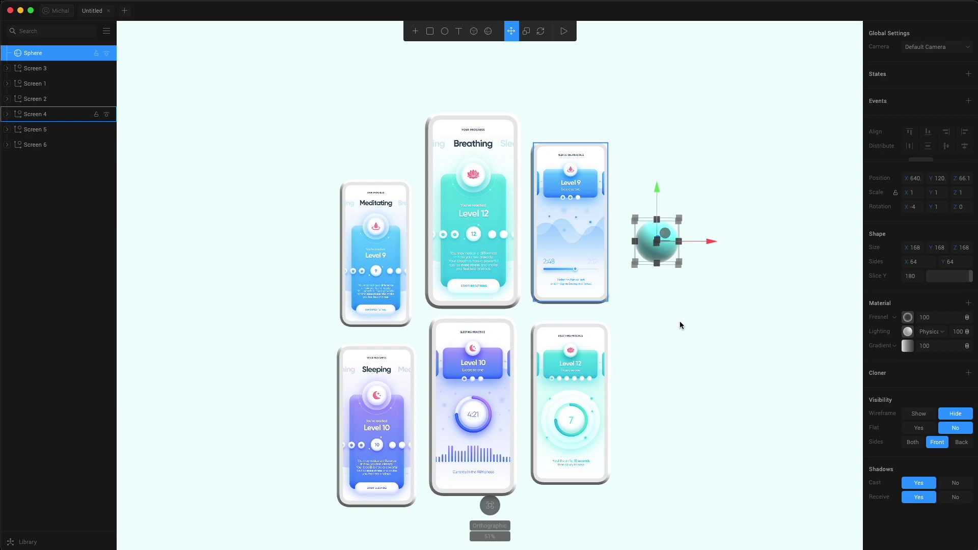
- Duplicate the turquoise sphere twice downward, recolour the copies blue and purple, and inspect them up close
left_click_drag(665, 253, 667, 325, "alt")
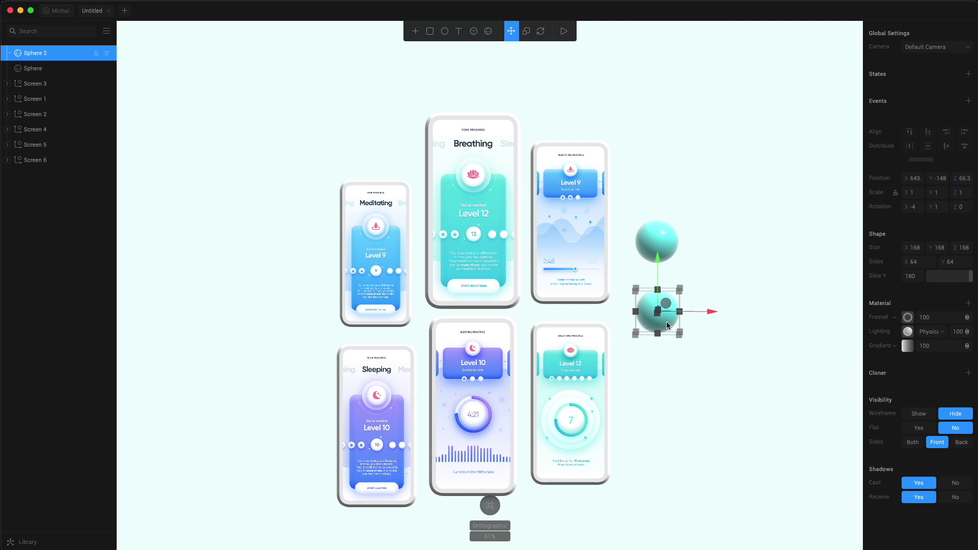
left_click_drag(666, 322, 669, 379, "alt")
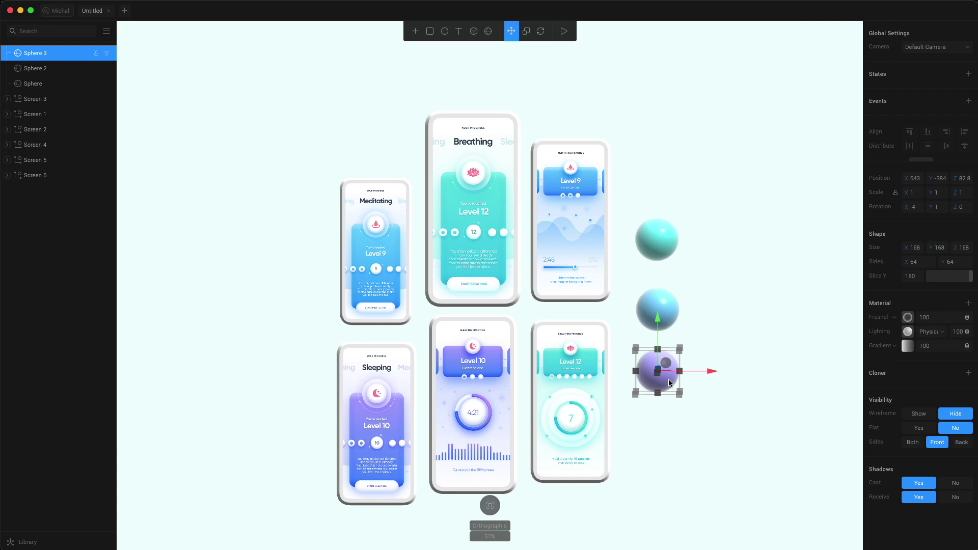
left_click(492, 507)
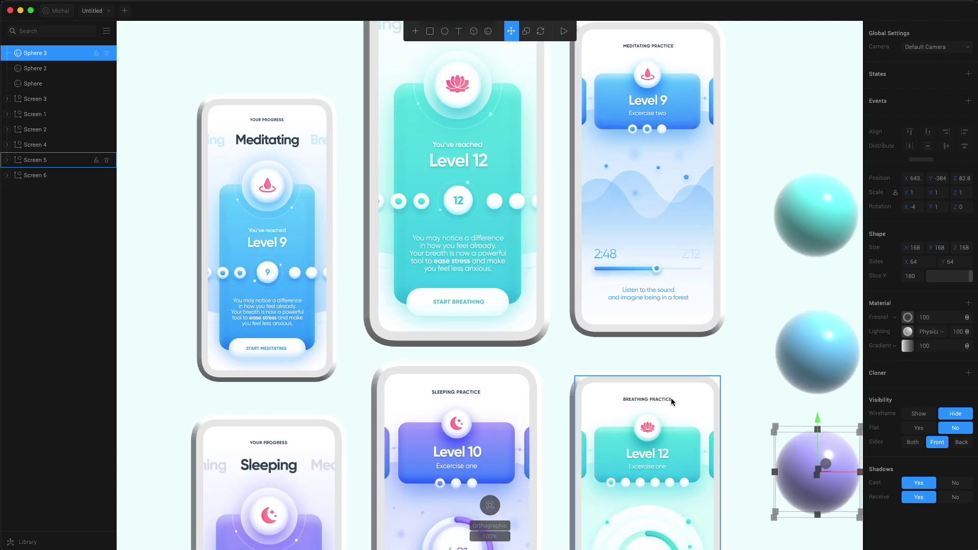
key("shift+1")
- Place large purple and blue sphere copies beside the left phones and turquoise ones around the others, with the original sized 128 near the Level 9 practice phone
left_click_drag(662, 396, 288, 404, "alt")
left_click_drag(657, 315, 288, 194, "alt")
left_click_drag(658, 244, 621, 257, "alt")
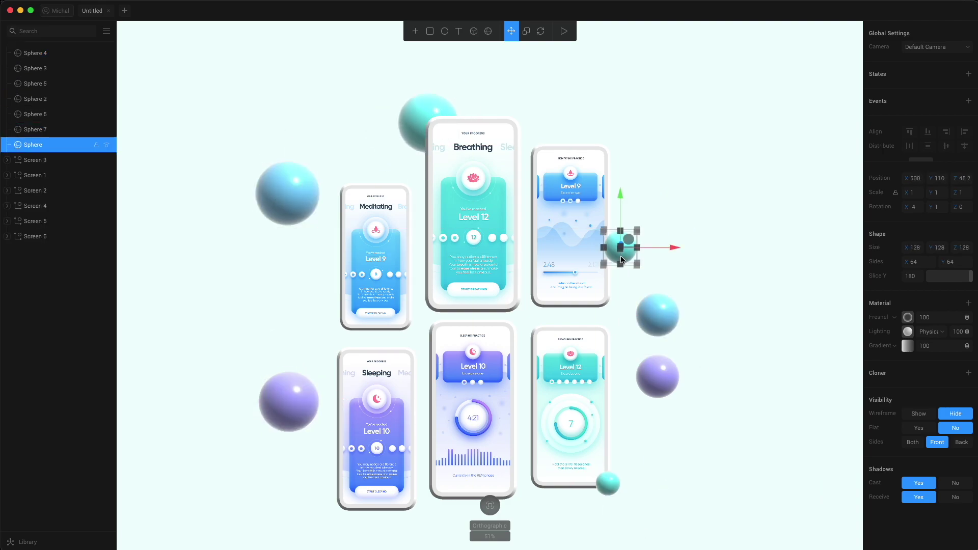
- Move the smaller blue sphere to the Level 9 practice phone's upper corner, the smaller purple one below Screen 6, and the large ones closer to the left phones
left_click(671, 319)
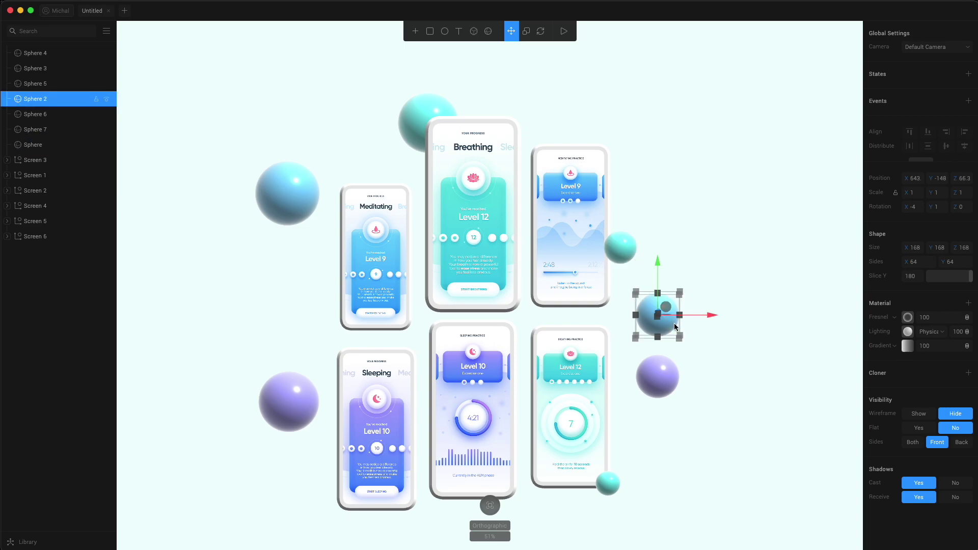
left_click_drag(674, 324, 626, 148)
left_click_drag(657, 377, 444, 522)
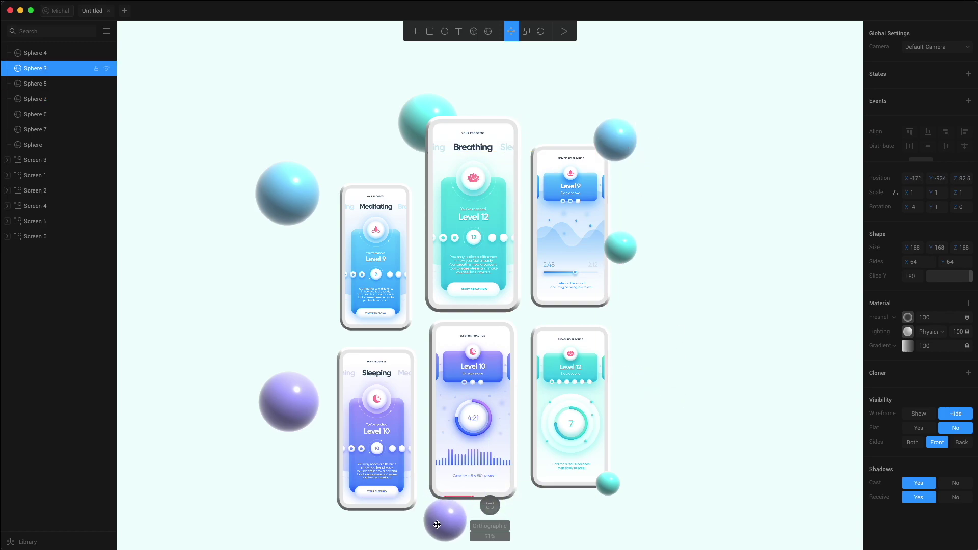
left_click_drag(289, 402, 312, 417)
left_click_drag(312, 191, 350, 239)
- From a side view, push the large blue sphere to about Z -236, send the large turquoise and purple ones back, and bring Sphere 2 to Z 121
key("3")
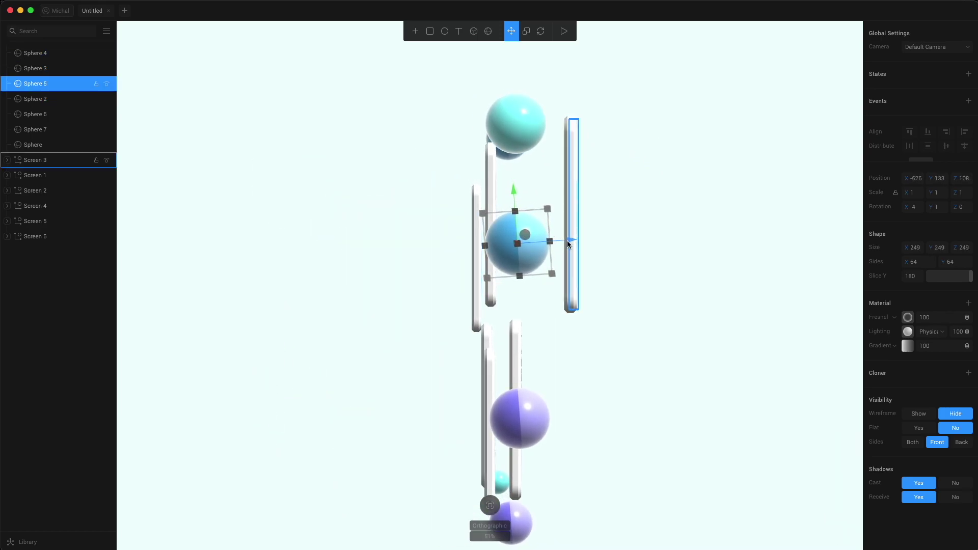
left_click_drag(567, 240, 475, 249)
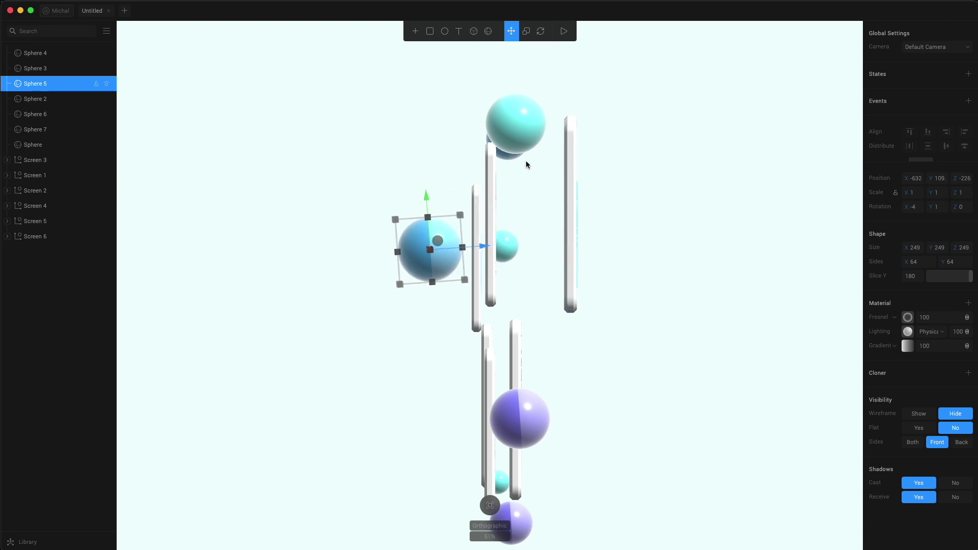
left_click(524, 136)
left_click_drag(561, 136, 577, 135)
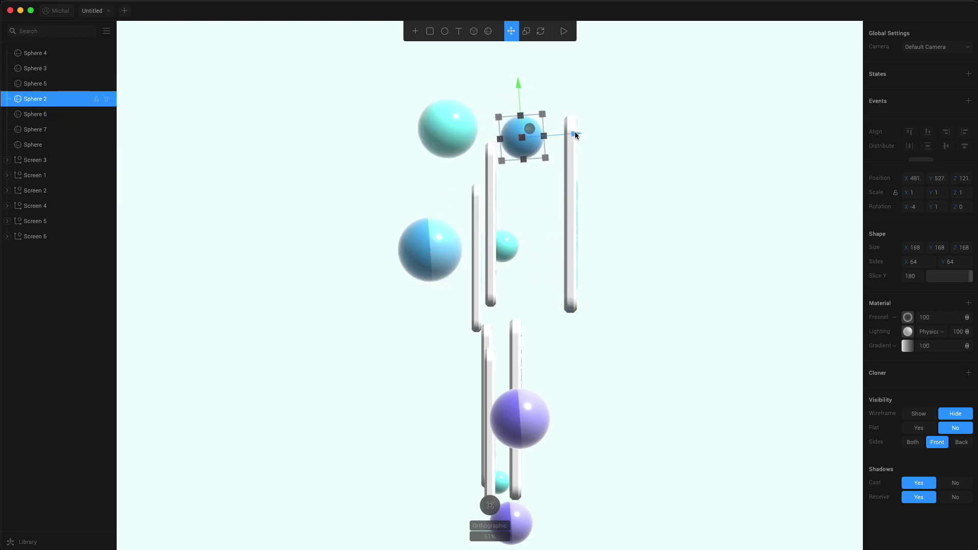
left_click(530, 428)
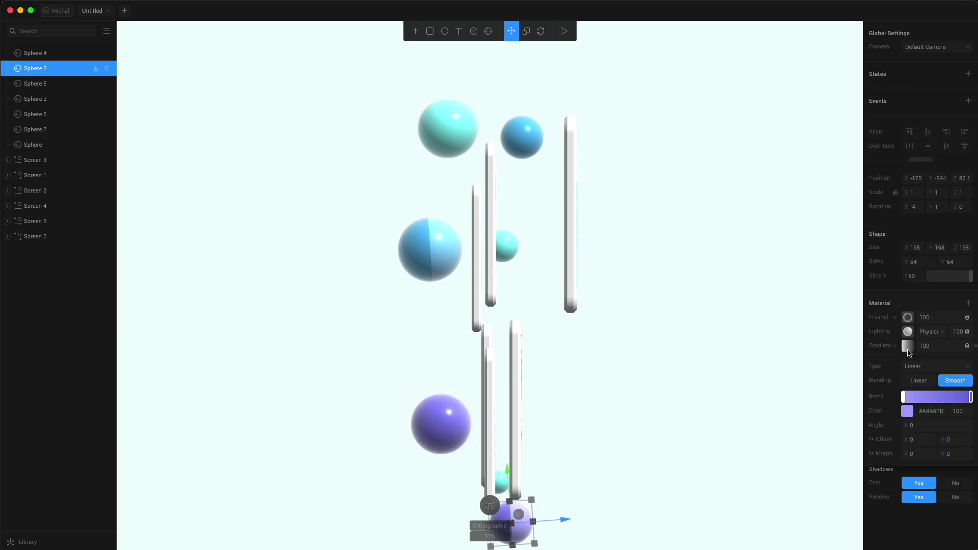
- Move the original turquoise sphere, sized 128, into the open space to the right of the phones, between the two rows
left_click(742, 354)
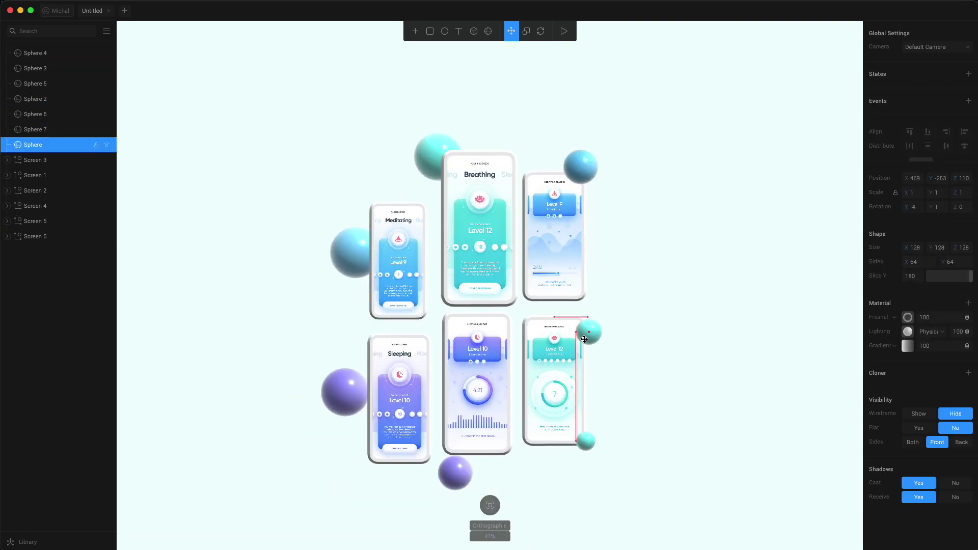
left_click_drag(589, 337, 615, 300)
left_click(606, 357)
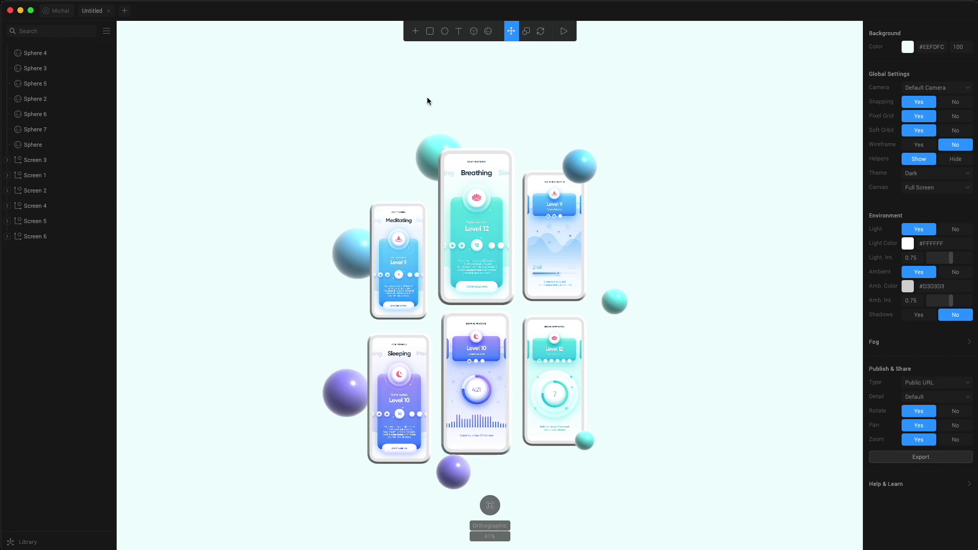
- Add a directional light and, from a side view, move it forward to Z 628 and up to about Y 892
left_click(417, 33)
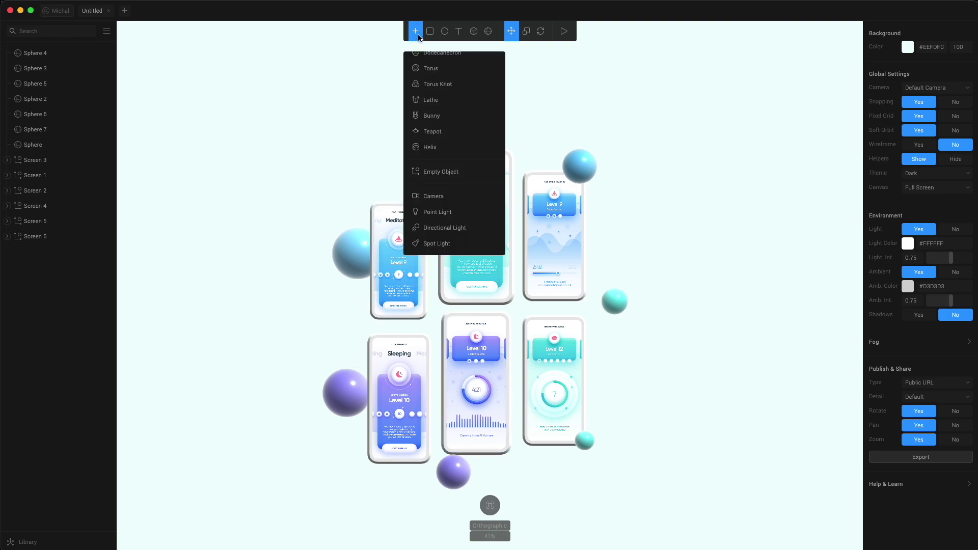
left_click(442, 230)
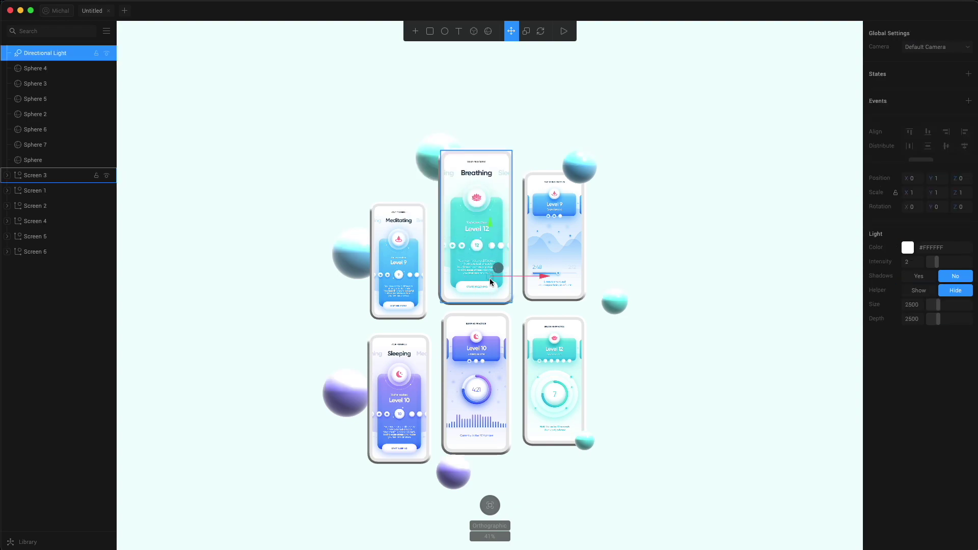
right_click_drag(489, 290, 529, 288)
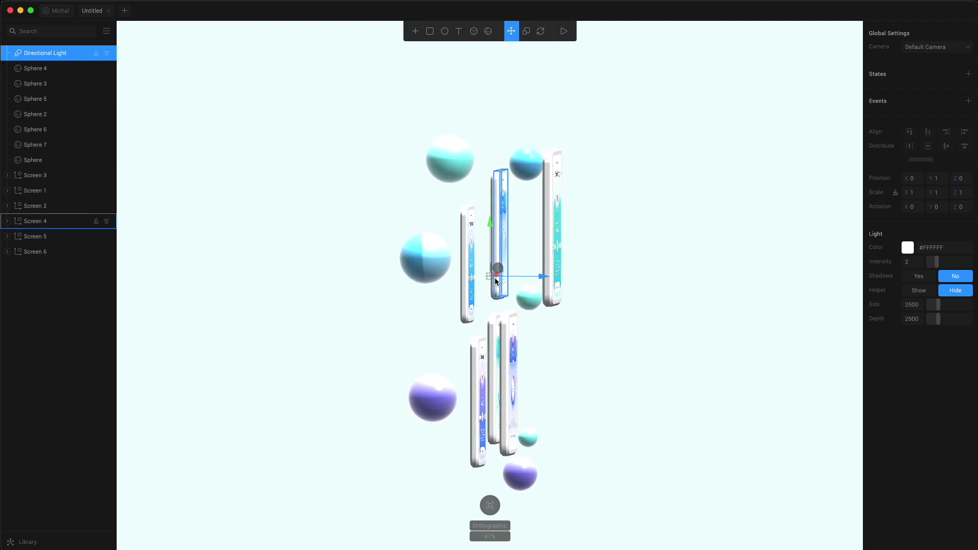
left_click_drag(543, 279, 670, 286)
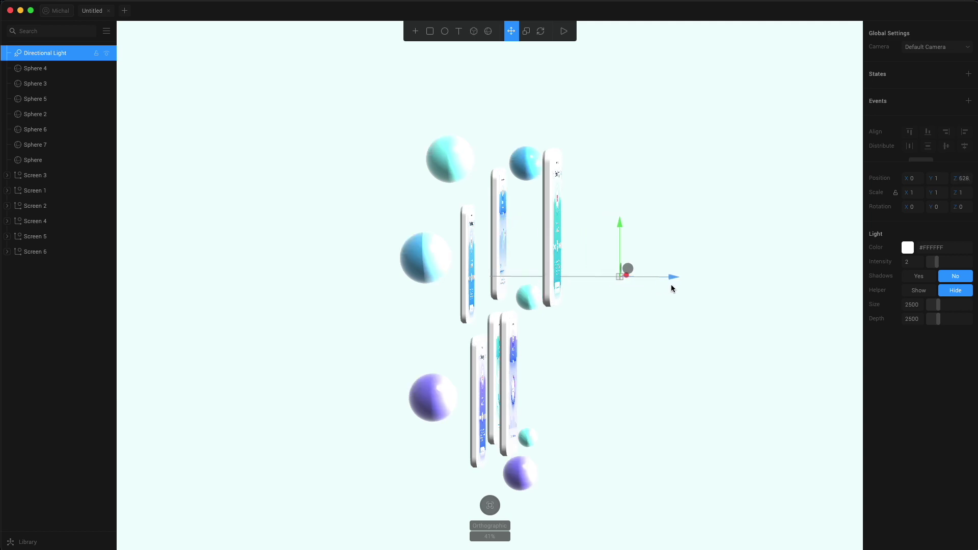
left_click_drag(626, 243, 631, 42)
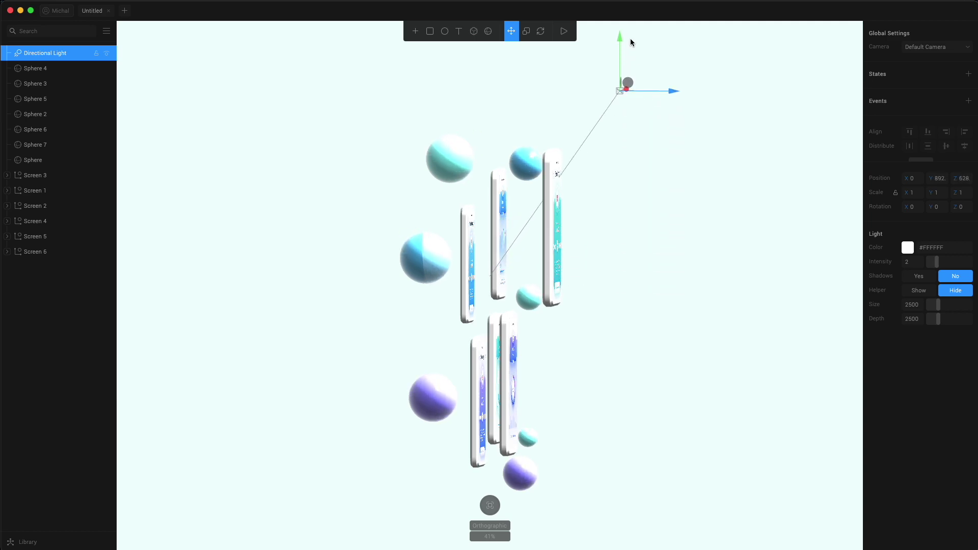
left_click(686, 204)
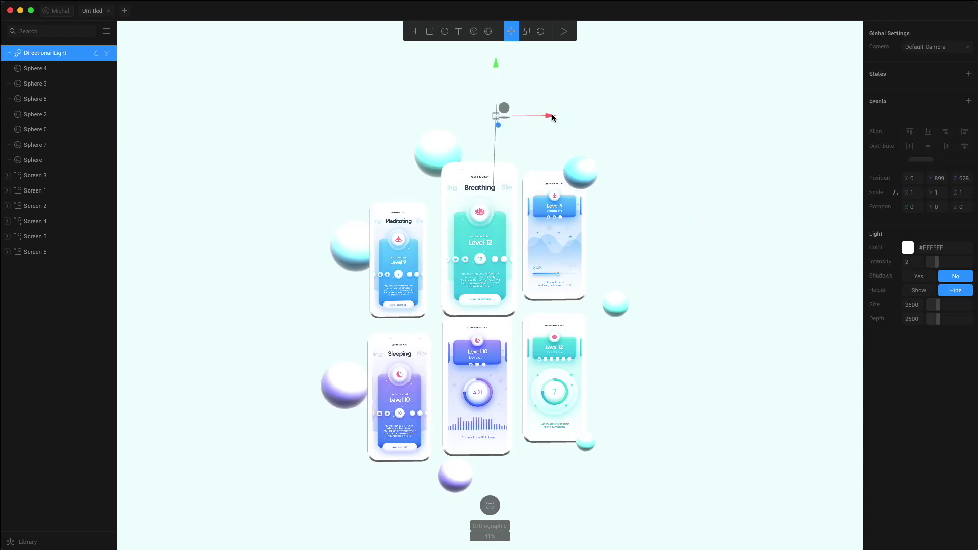
- Shift the directional light to about X -34 and set its intensity to 0.8
mouse_move(552, 117)
left_mouse_down()
mouse_move(505, 117)
mouse_move(546, 120)
left_mouse_up()
left_click_drag(937, 262, 932, 263)
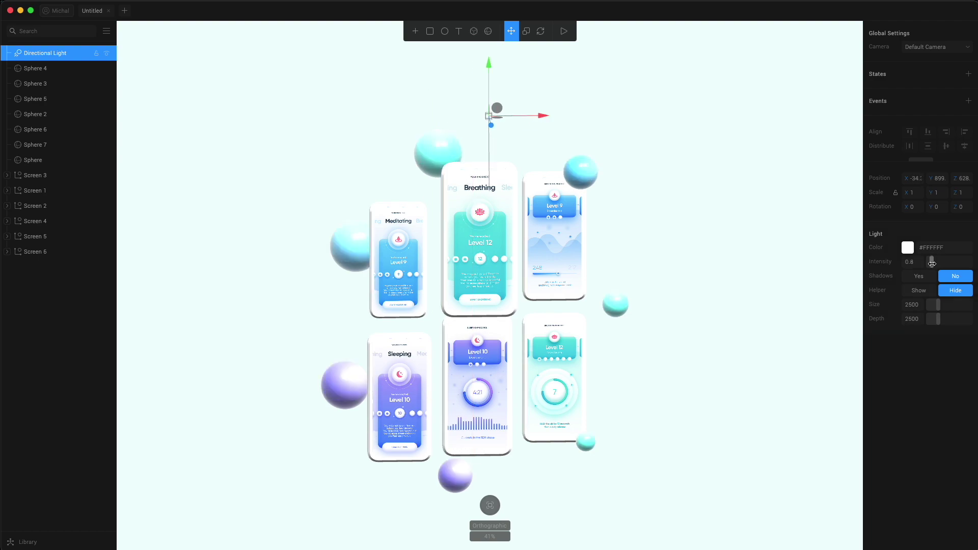
key("Escape")
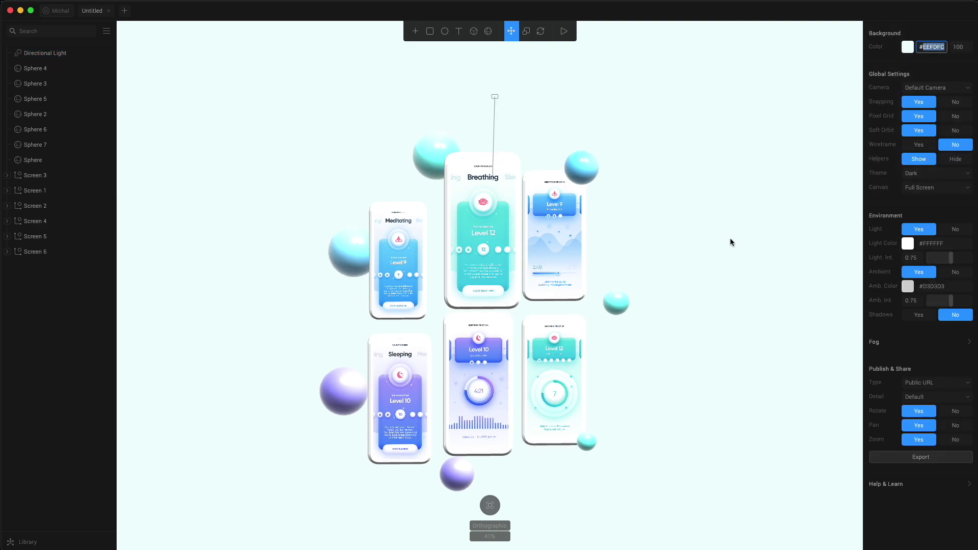
- Tint the directional light a pale teal, #A1D7D3
left_click(495, 97)
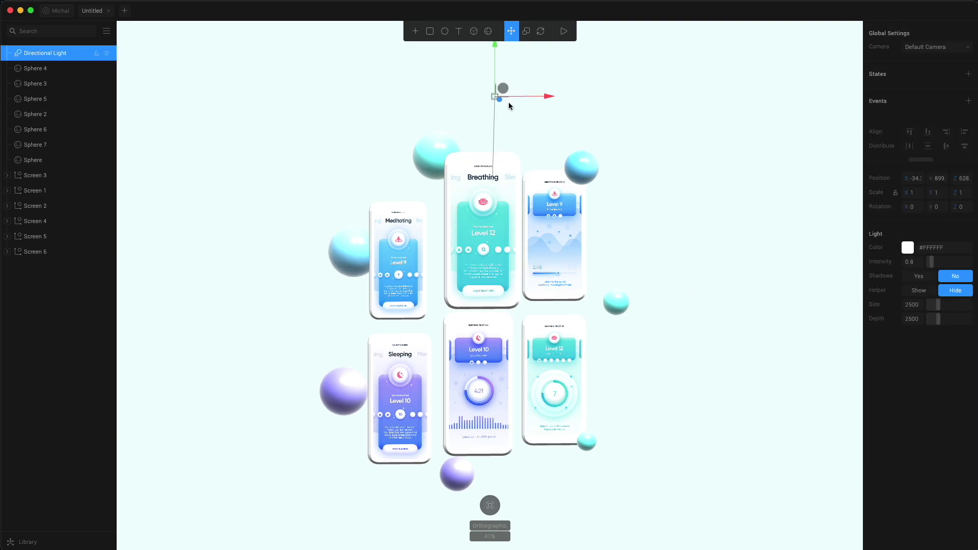
left_click(946, 253)
left_click(907, 248)
left_click_drag(888, 265, 896, 278)
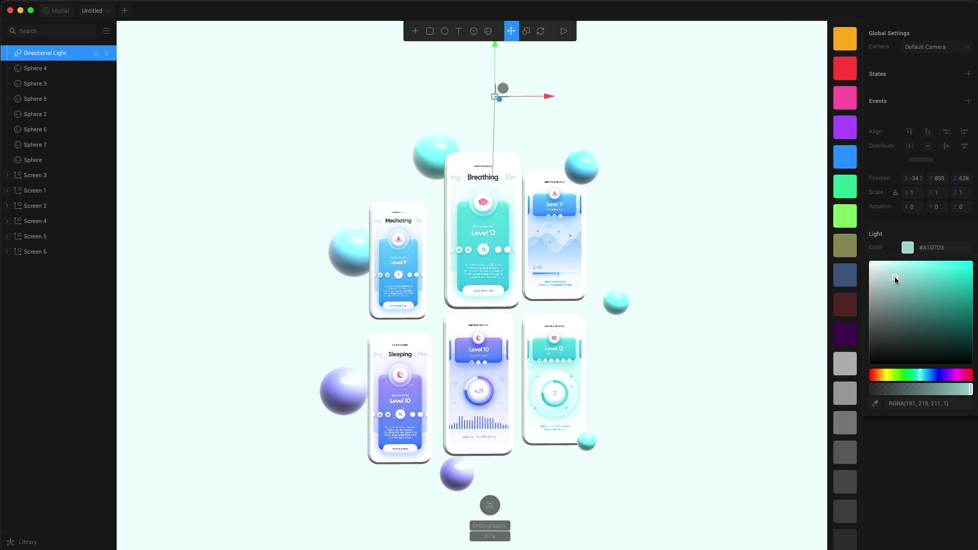
left_click(775, 283)
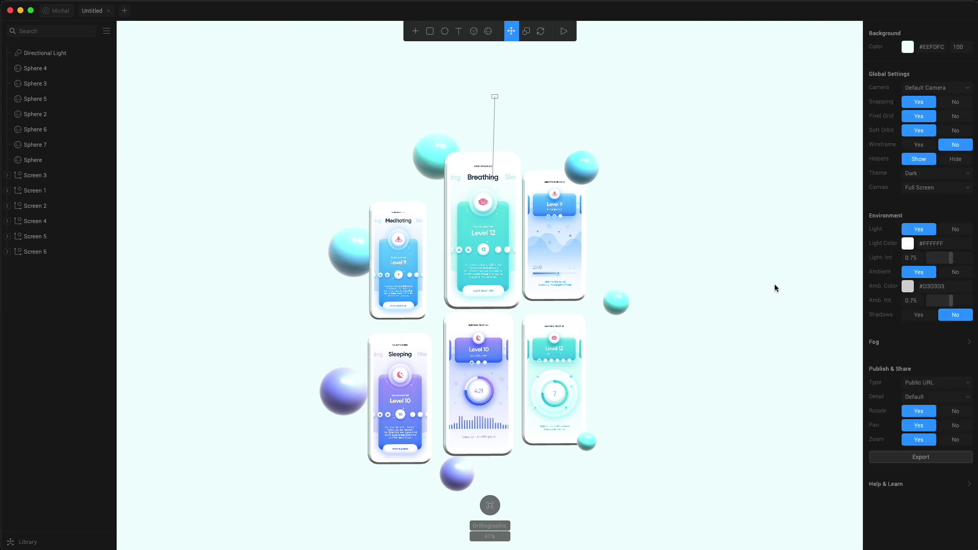
- Give the body rectangle of Screen 6 a radial gradient material with smooth blending, using #EEFDFC and about #CAEFEC
double_click(488, 382)
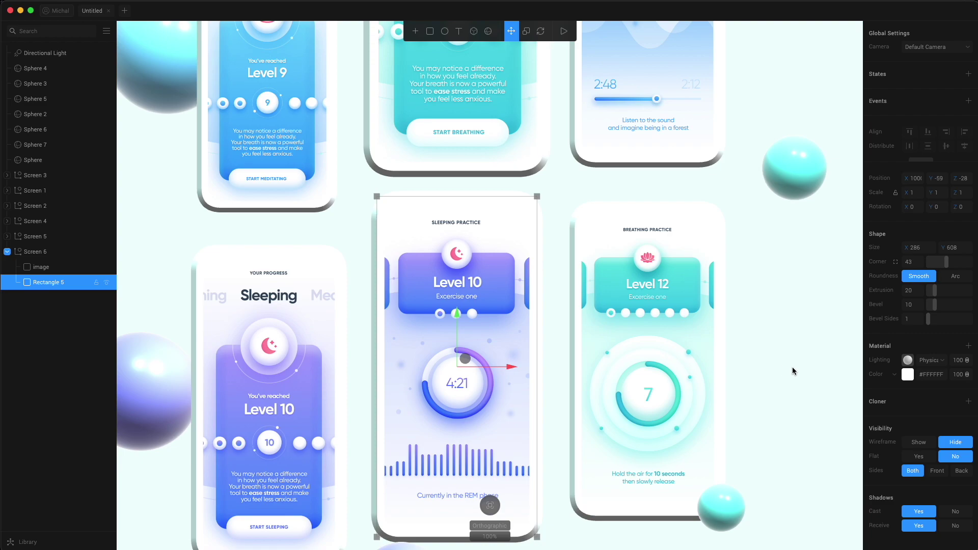
left_click(898, 378)
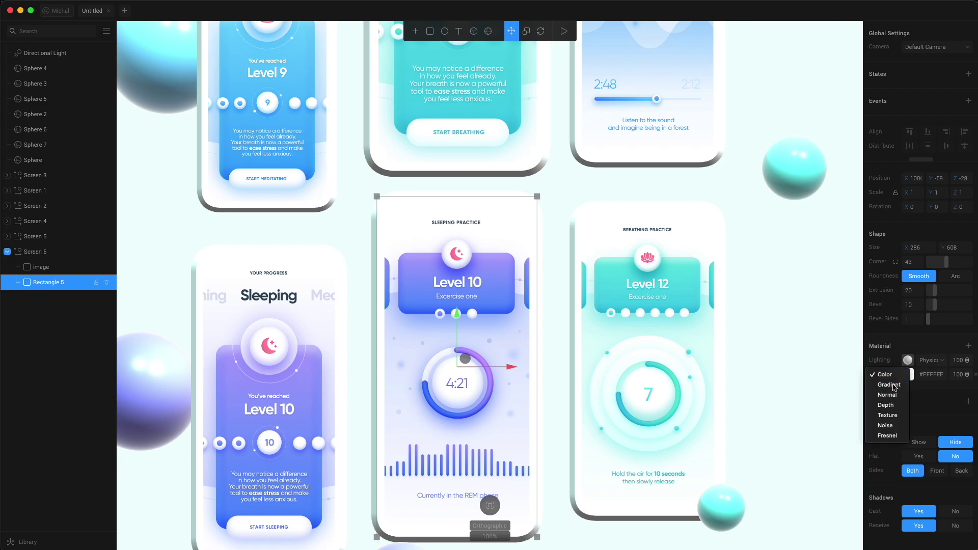
left_click(894, 386)
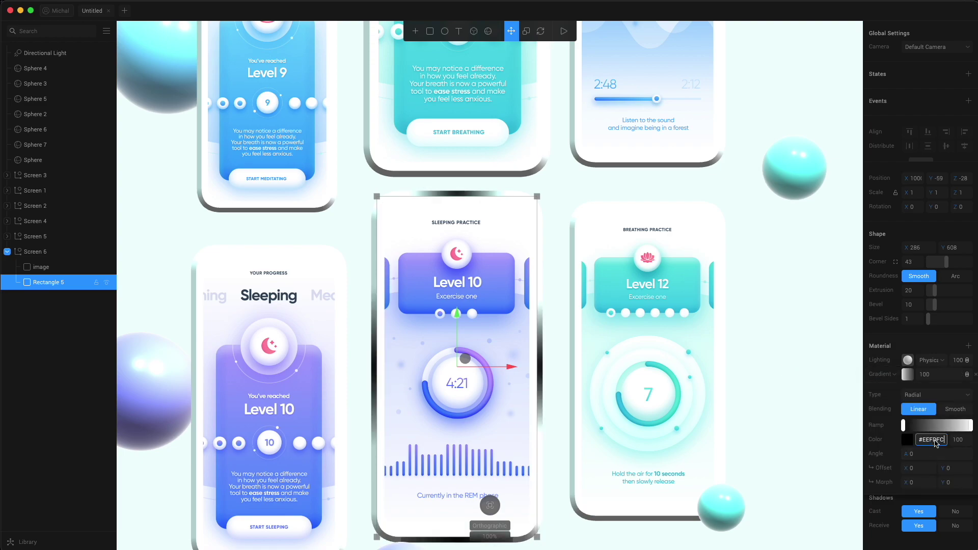
left_click(674, 392)
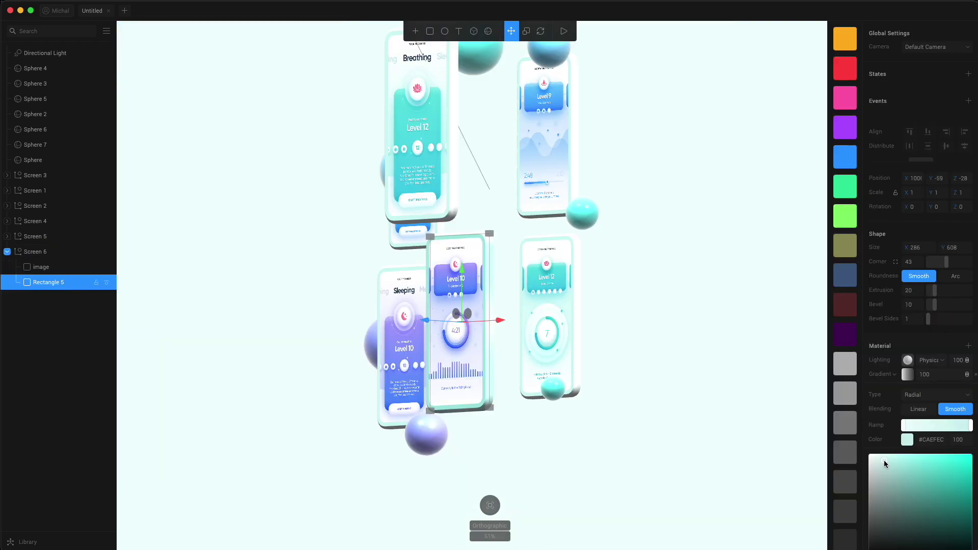
left_click_drag(884, 460, 884, 461)
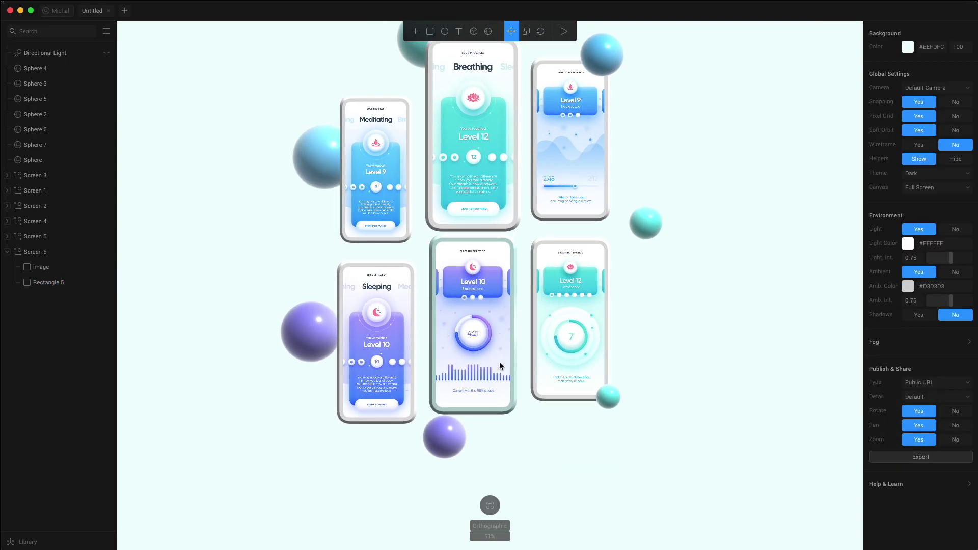
- Copy the gradient material from Rectangle 5, the phone body of Screen 6
left_click(465, 296)
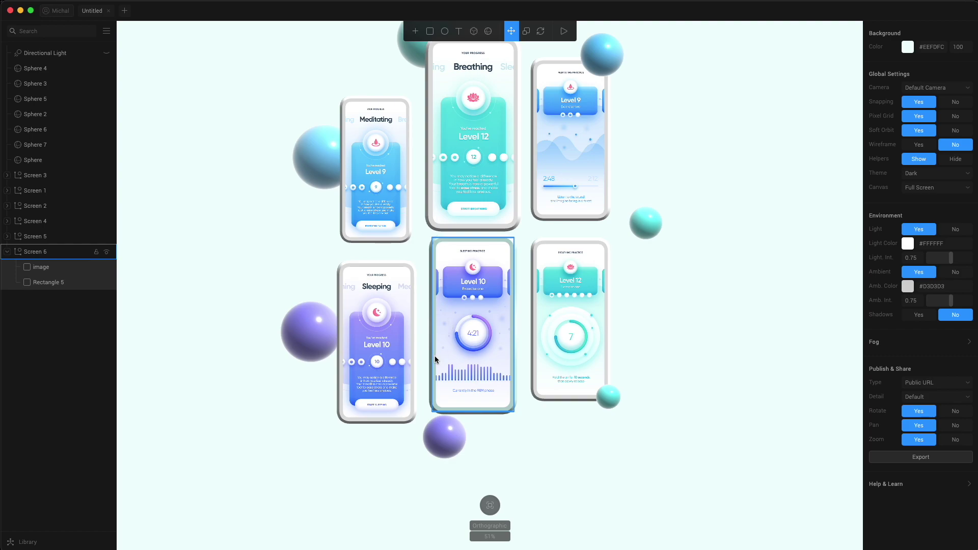
left_click(442, 236)
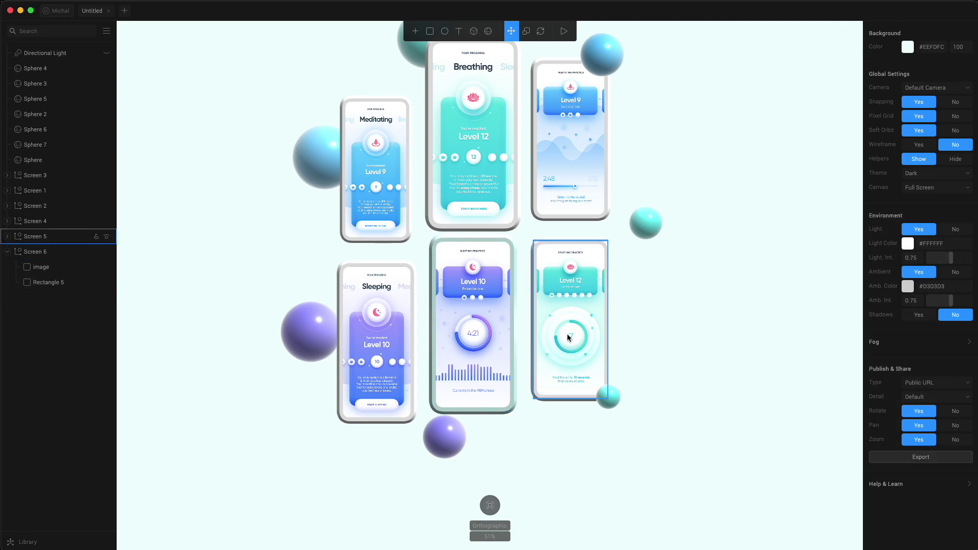
left_click(492, 375)
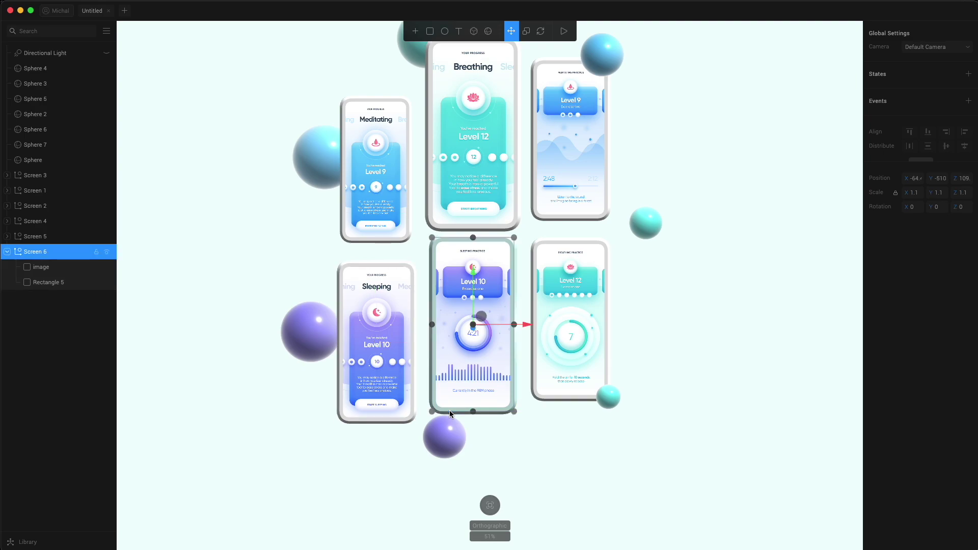
left_click(46, 283)
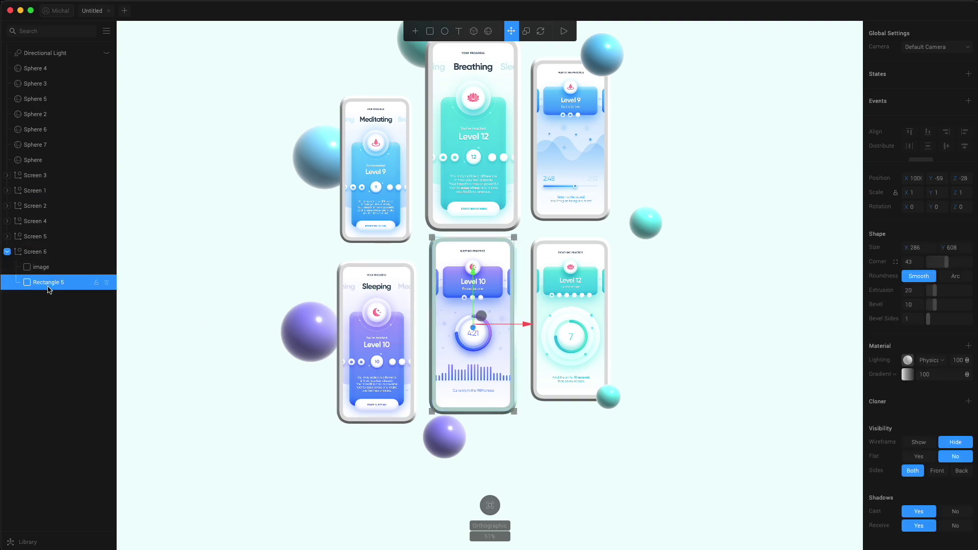
right_click(48, 289)
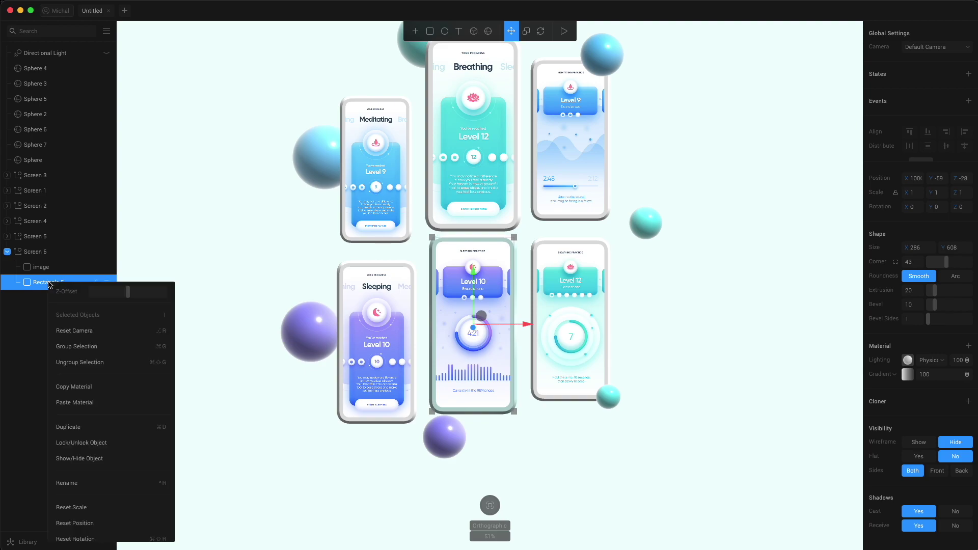
left_click(105, 388)
- Paste the copied gradient material onto Rectangle 2 in Screen 1 and the phone bodies of the other screens
left_click(344, 410)
left_click(7, 191)
left_click(48, 221)
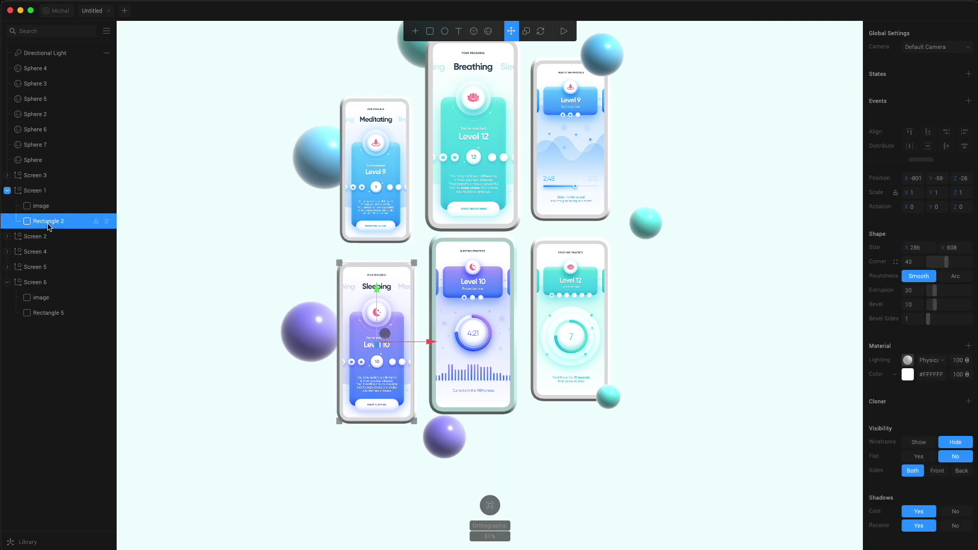
right_click(48, 222)
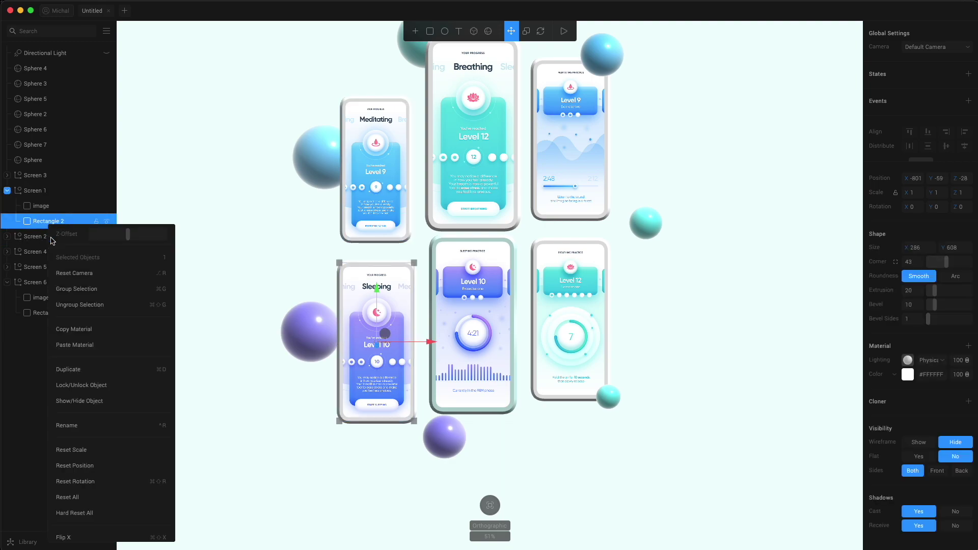
left_click(104, 345)
left_click(433, 222)
right_click(38, 193)
left_click(63, 315)
left_click(494, 421)
scroll(494, 422, "down", 4)
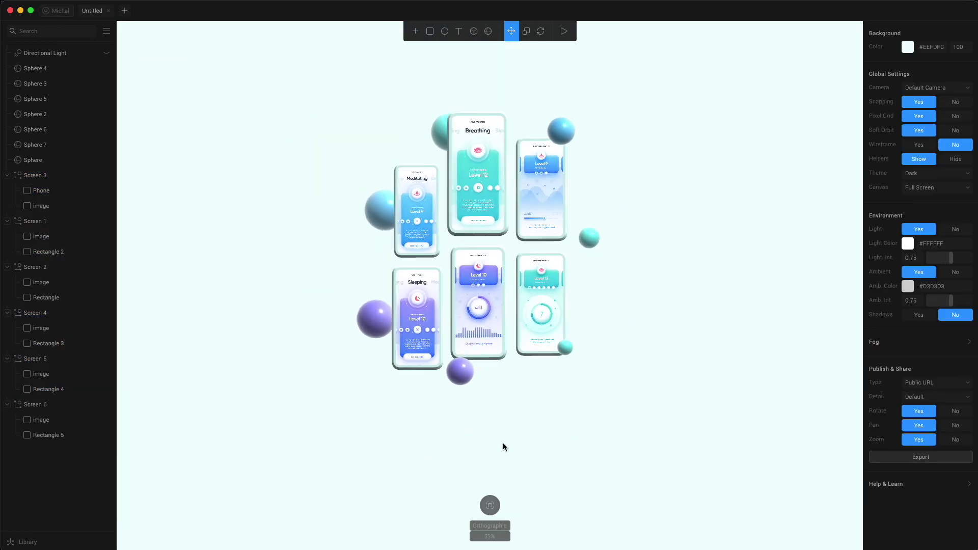
- Set the scene background color to #61EBE2
left_click(936, 50)
key("ctrl+a")
type("#61EBE2")
key("Return")
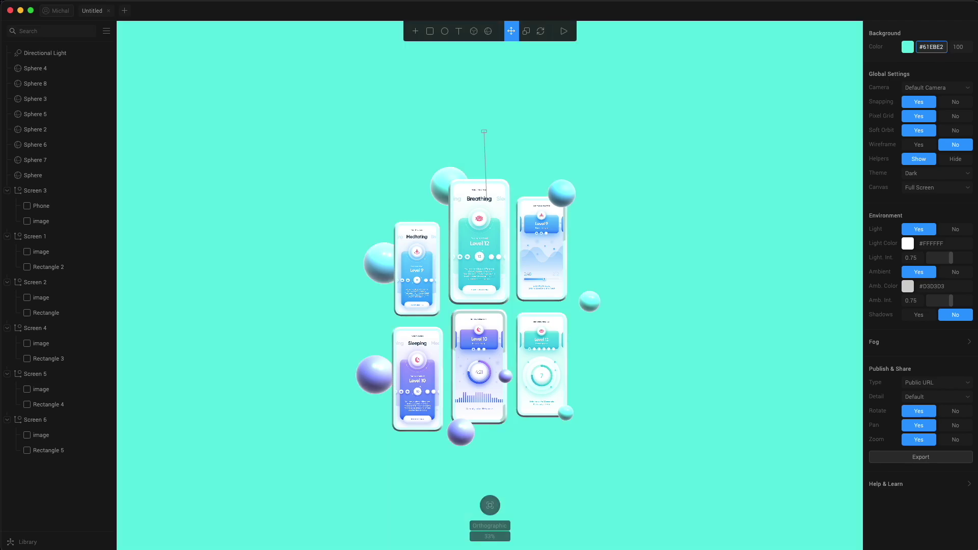
left_click(628, 454)
scroll(639, 441, "up", 5)
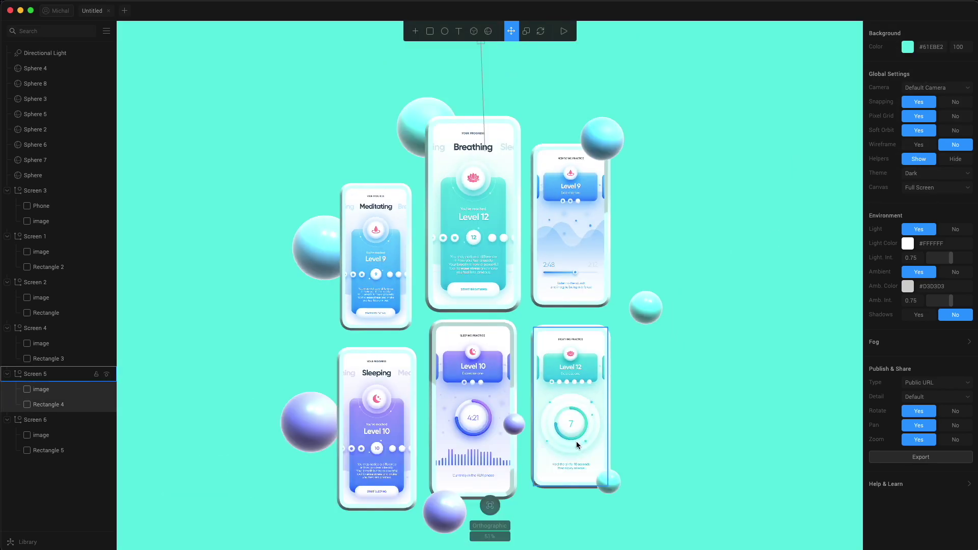
- Remove the Fresnel layer from the materials of the decorative spheres around the phones
left_click(576, 441)
left_click_drag(590, 506, 624, 506)
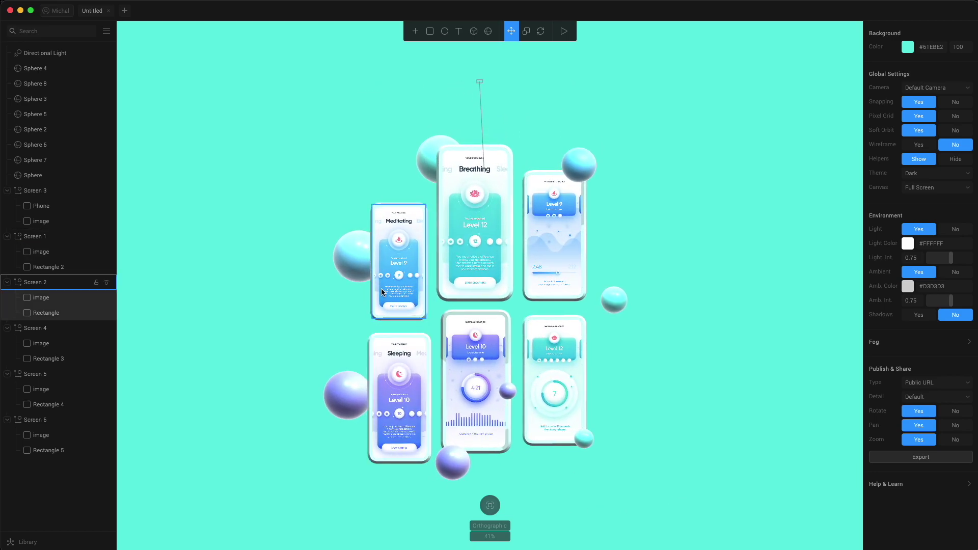
left_click(366, 266)
left_click(586, 157)
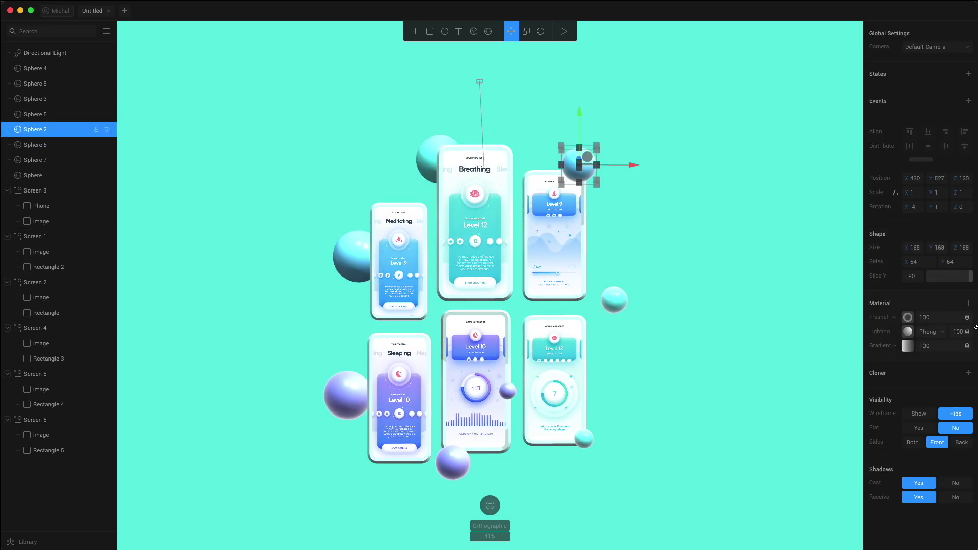
left_click(614, 300)
left_click(584, 438)
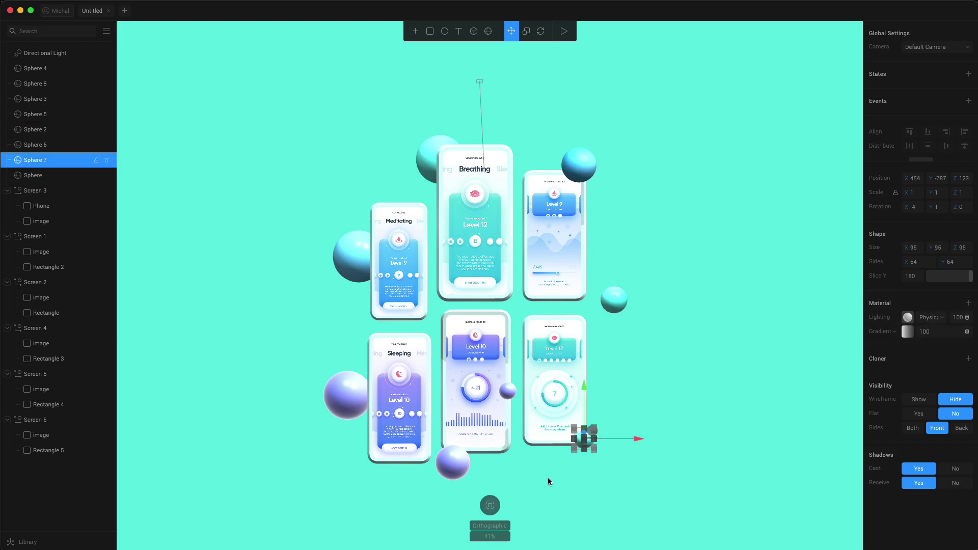
left_click_drag(627, 449, 398, 410)
left_click(471, 156)
- Add a Depth layer to the material of the turquoise sphere behind the Breathing phone, with both colors set to #61EBE2
left_click(448, 146)
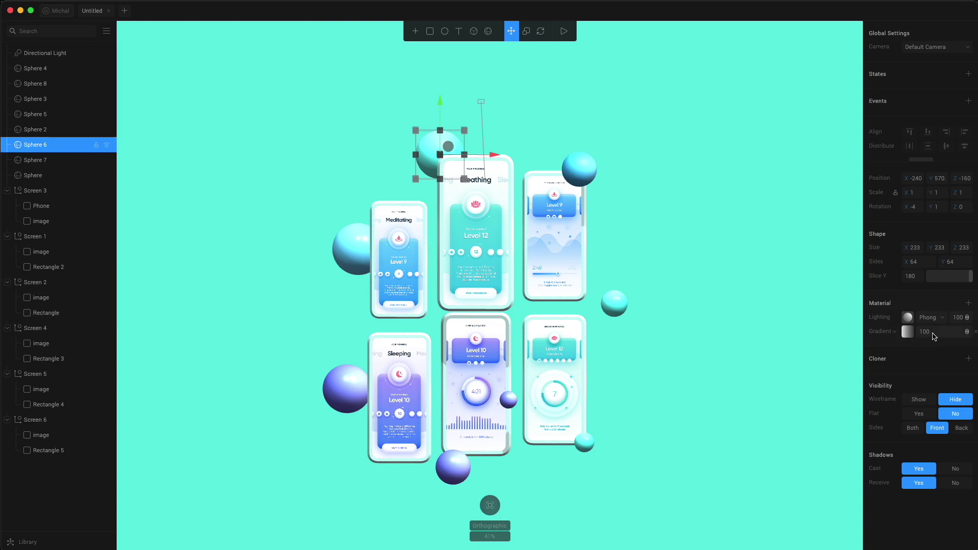
left_click(969, 303)
left_click(895, 318)
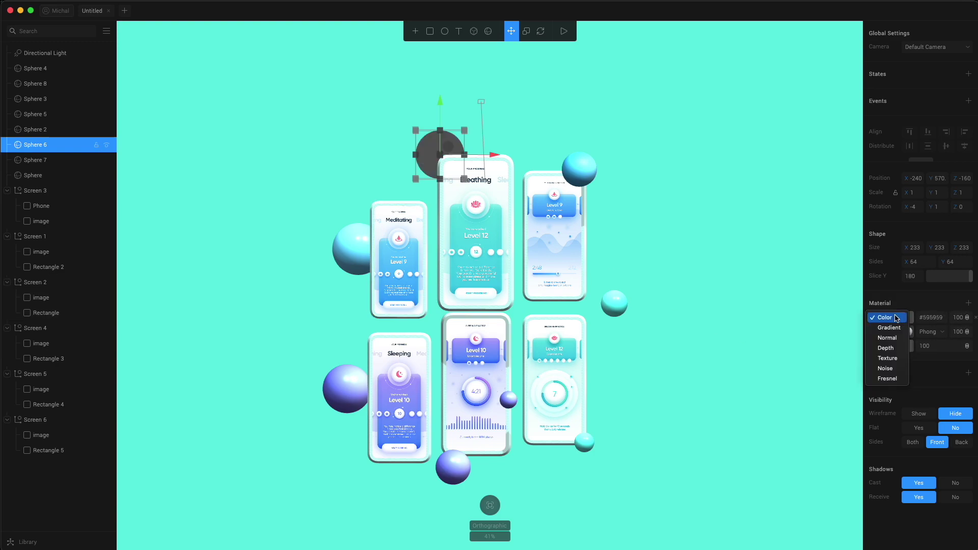
left_click(887, 348)
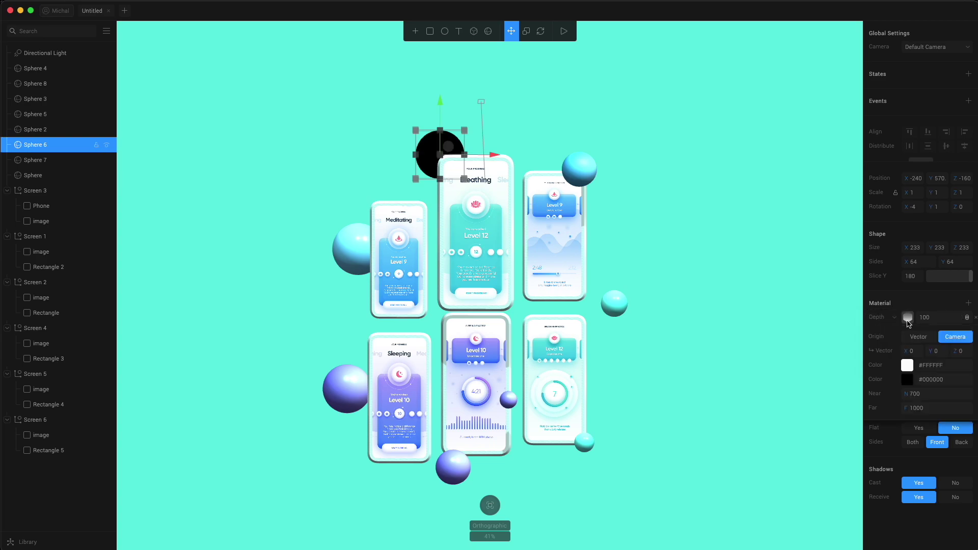
left_click(938, 366)
type("#61EBE2")
key("Tab")
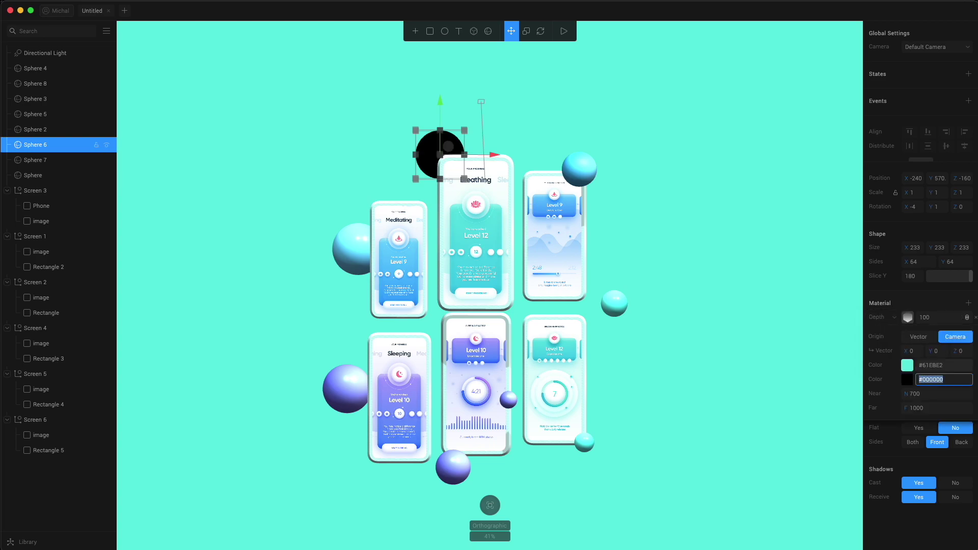
type("#61EBE2")
- Change that sphere's Depth colors to #98FEF7 and #4AD7DE, and set the depth origin to Vector
left_click(910, 366)
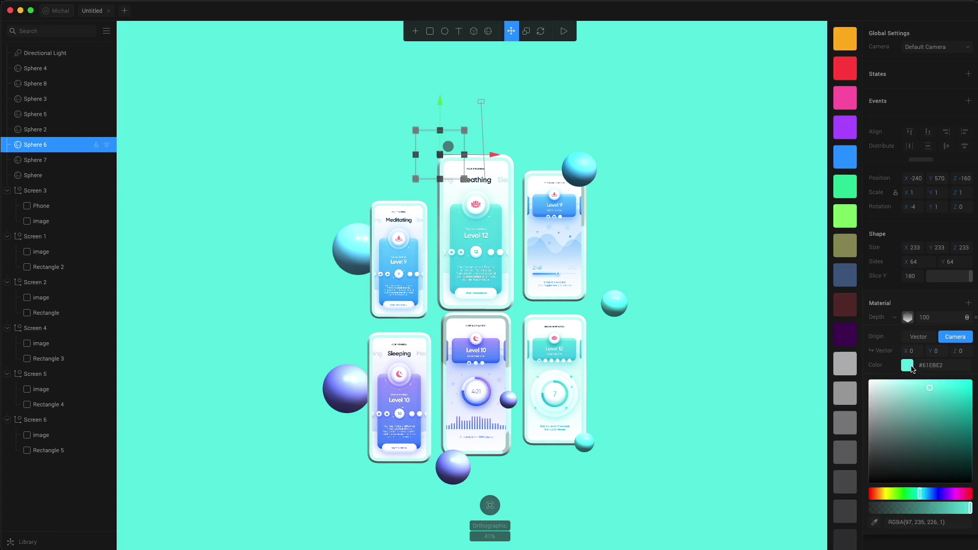
left_click_drag(920, 388, 912, 383)
left_click(880, 369)
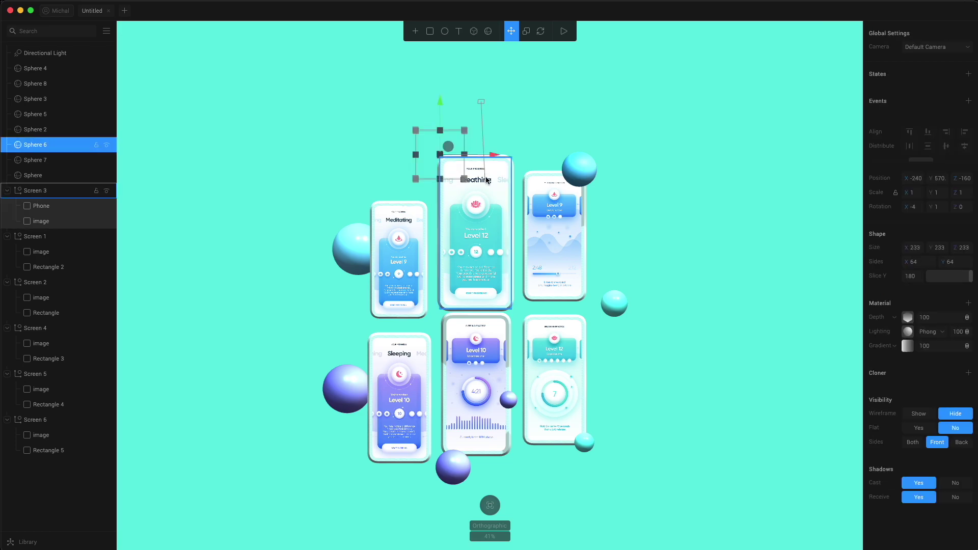
left_click(908, 379)
left_click(942, 417)
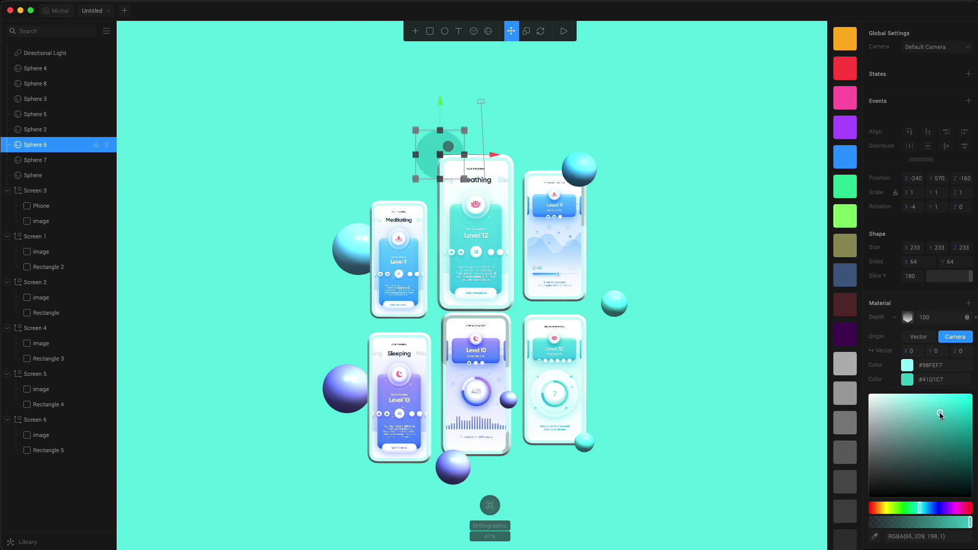
left_click(927, 337)
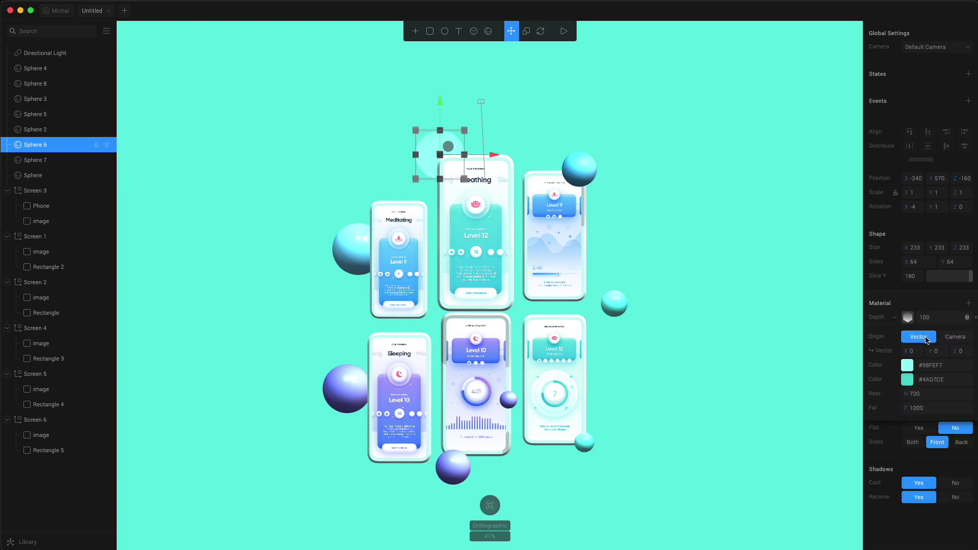
left_click_drag(835, 408, 788, 405)
left_click_drag(697, 409, 680, 397)
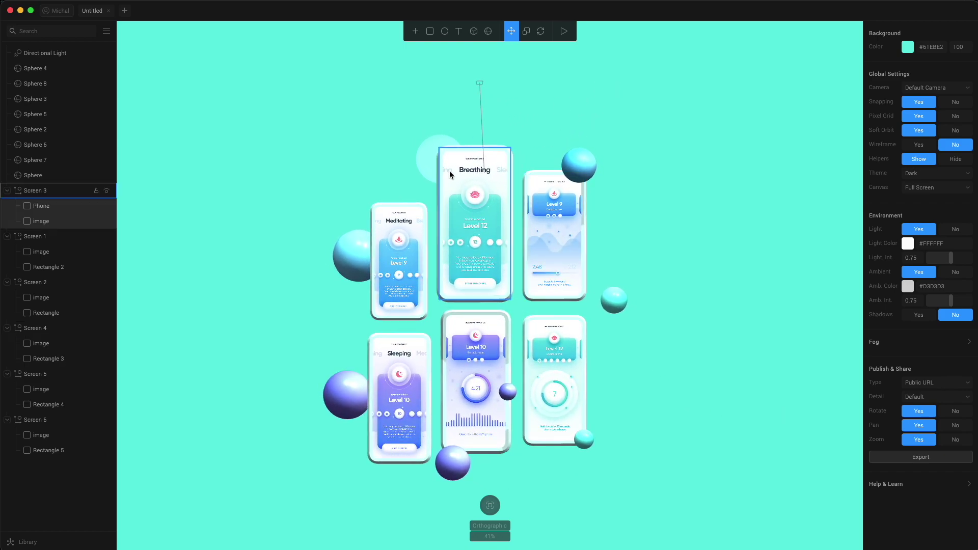
- Copy the Depth material from Sphere 6 and paste it onto the two turquoise spheres beside the phones, Sphere and Sphere 7
left_click(428, 162)
right_click(429, 162)
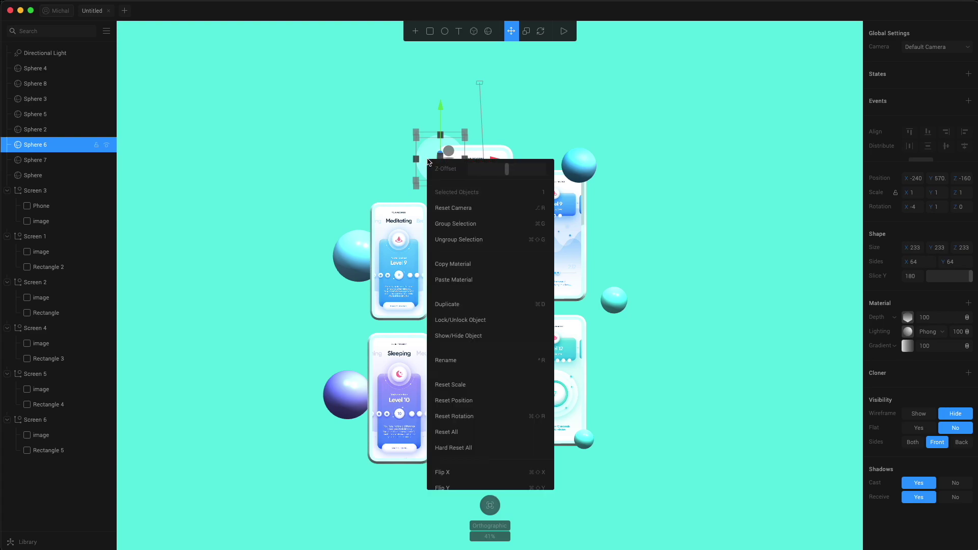
left_click(457, 261)
left_click(612, 310)
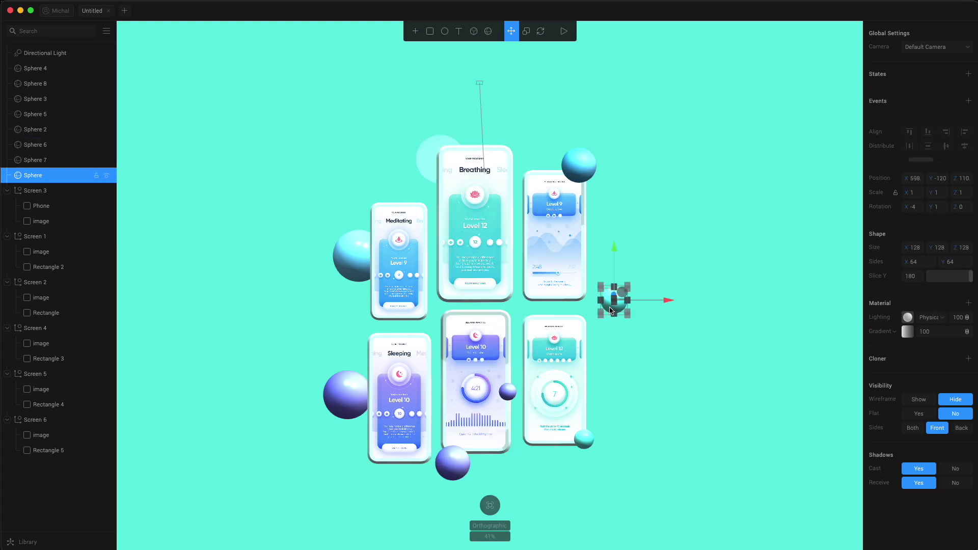
right_click(612, 310)
left_click(671, 411)
left_click(650, 485)
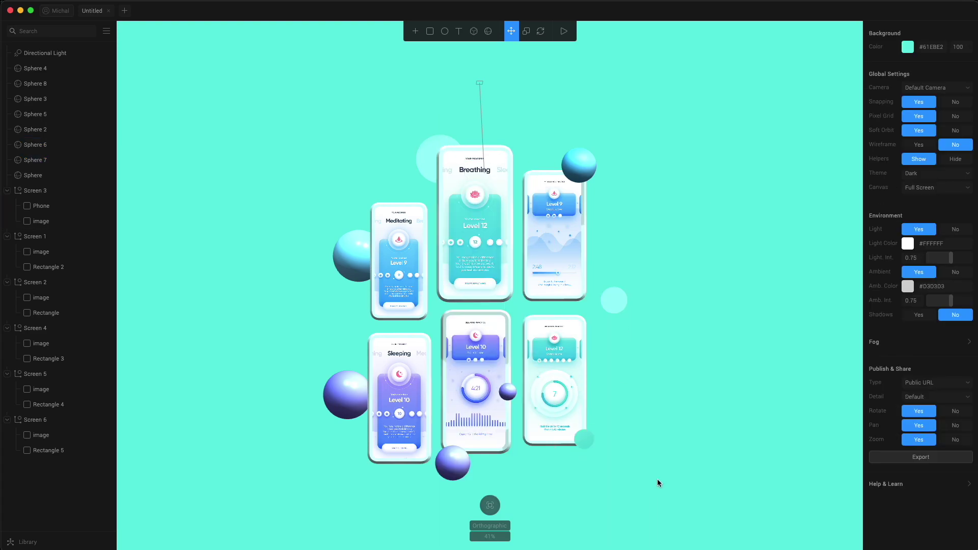
- Add a blue Depth layer to the material of the large sphere behind the Meditating phone
left_click(351, 253)
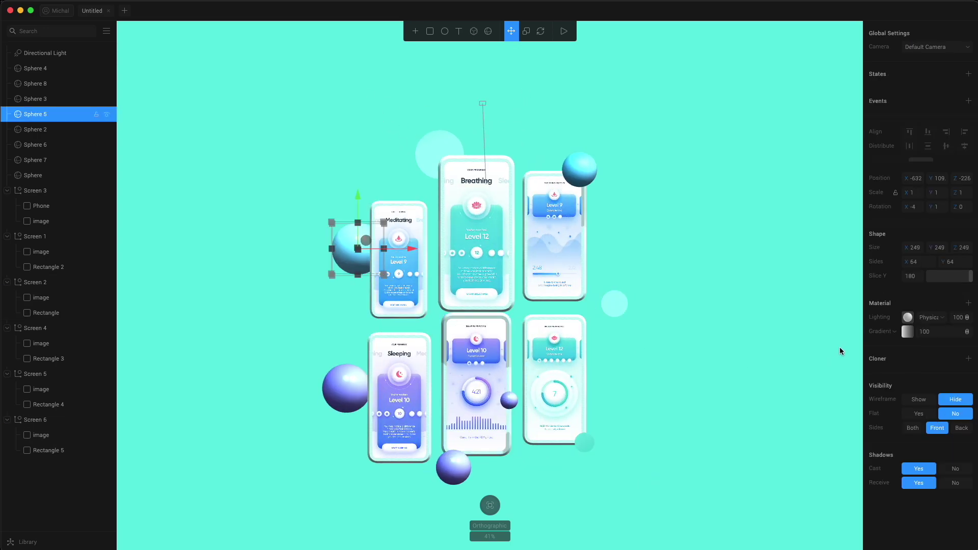
left_click(969, 304)
left_click(891, 318)
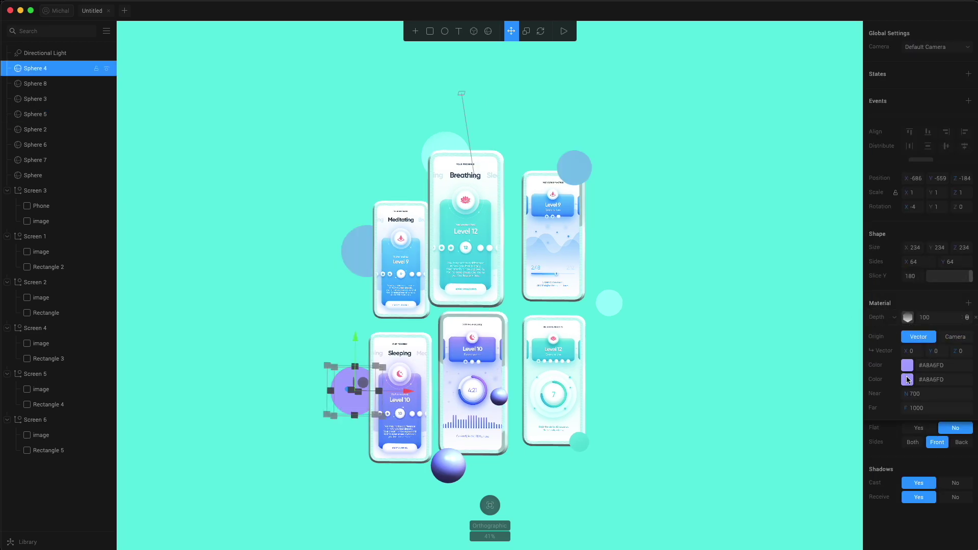
- Apply purple Depth materials to the sphere below the Sleeping Practice phone and the small one at its edge
left_click(448, 466)
left_click_drag(512, 408, 405, 416)
left_click(537, 388)
left_click(726, 389)
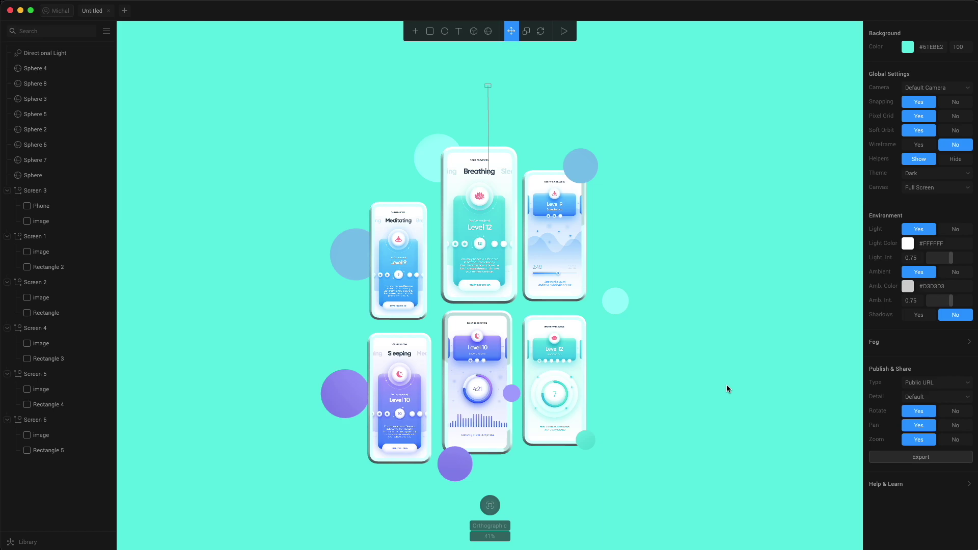